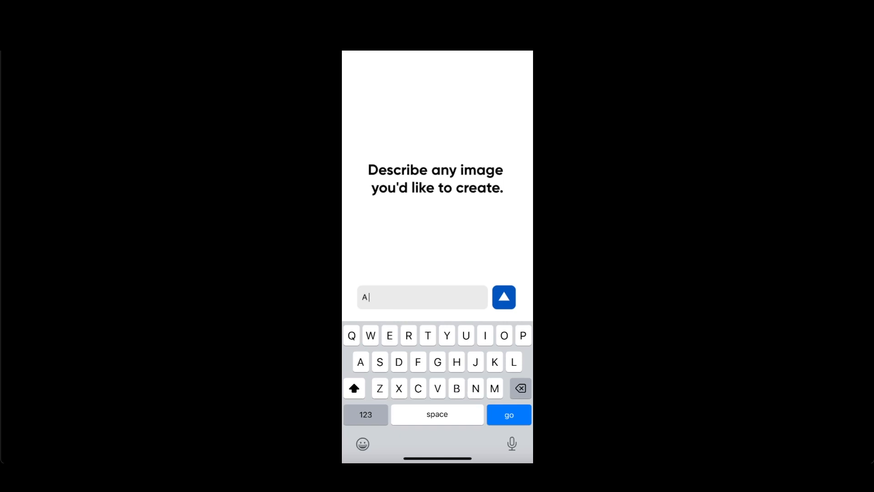
Step: Enter the prompt "bowl of cer" in the prototype's image description field and submit it
{"action": "type", "text": "bowl of cerel"}
{"action": "key", "text": "Return"}
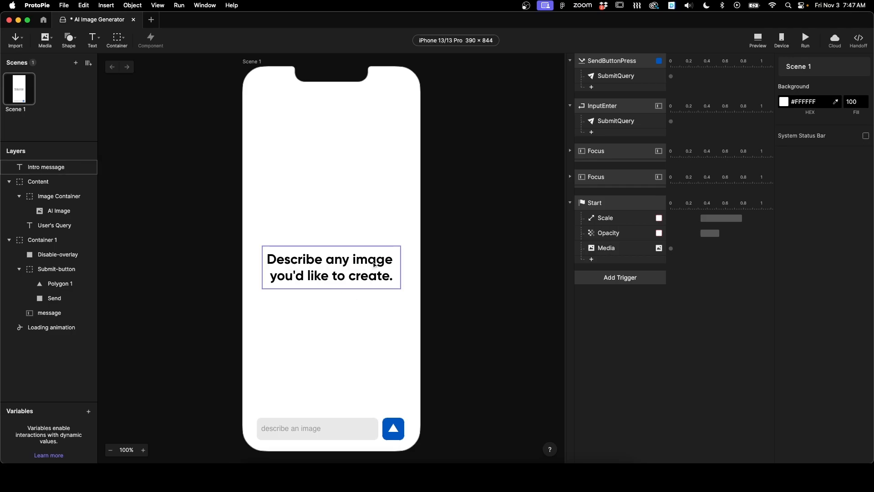
Step: Select the Intro message, Container 1 and Image Container layers to inspect the screen layout
{"action": "left_click", "coordinate": [331, 268]}
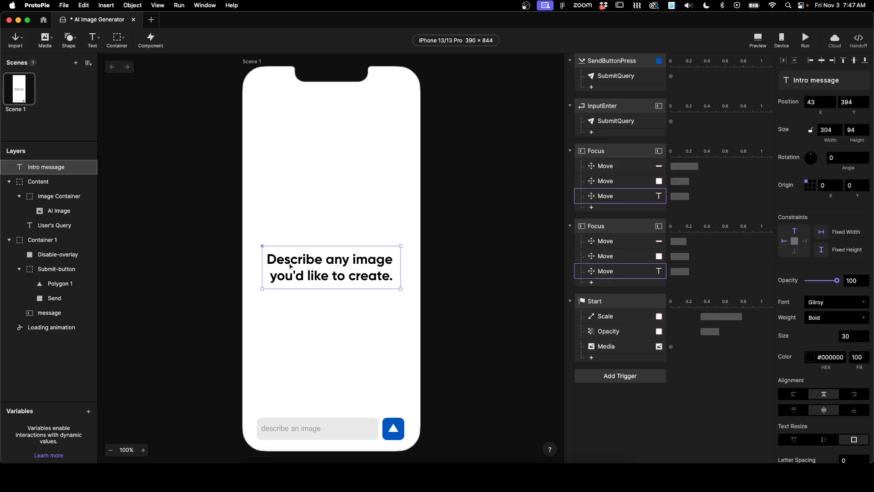
{"action": "left_click", "coordinate": [297, 435]}
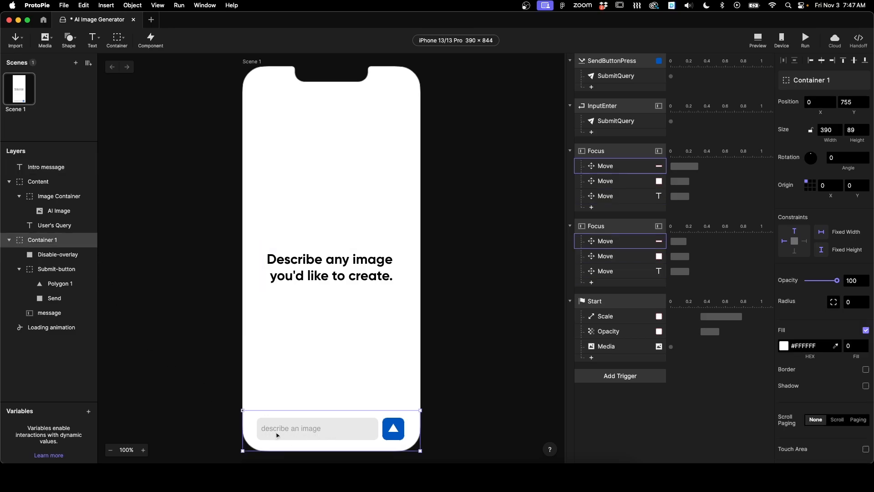
{"action": "left_click", "coordinate": [456, 323]}
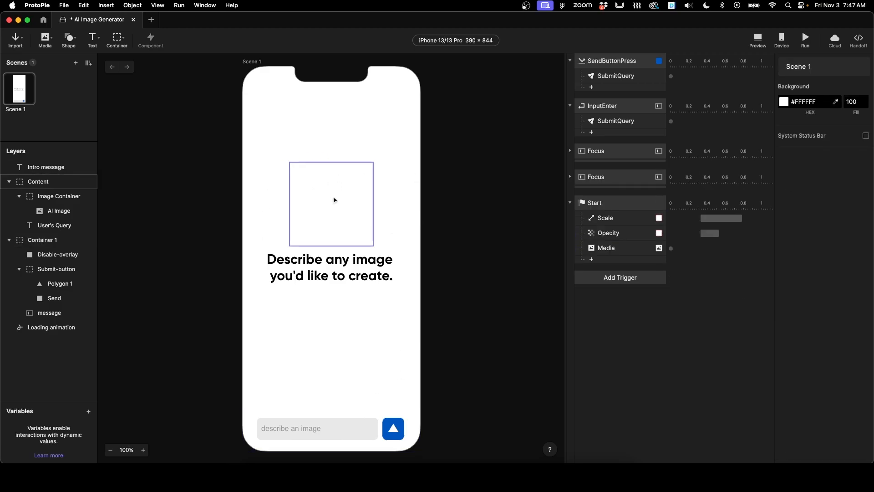
{"action": "left_click", "coordinate": [53, 196]}
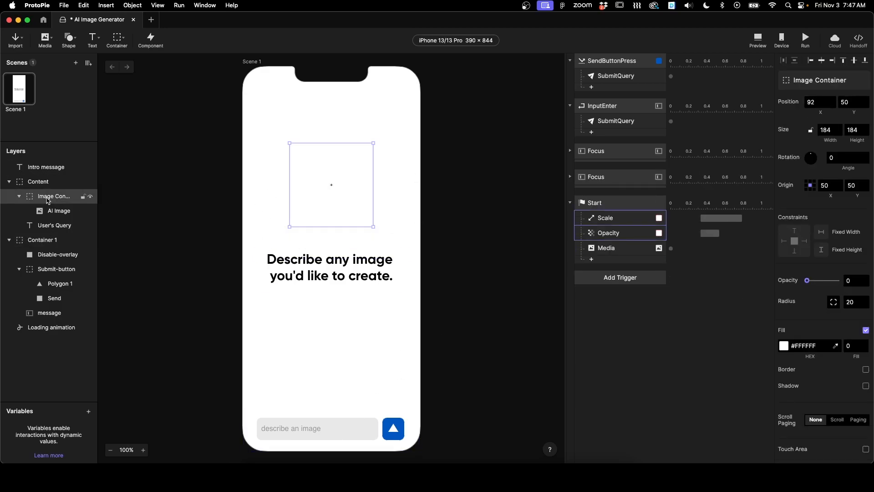
Step: Temporarily raise the Image Container's opacity to 100 while inspecting the AI Image and Scale response, then return it to 0
{"action": "left_click_drag", "start_coordinate": [806, 281], "coordinate": [854, 284]}
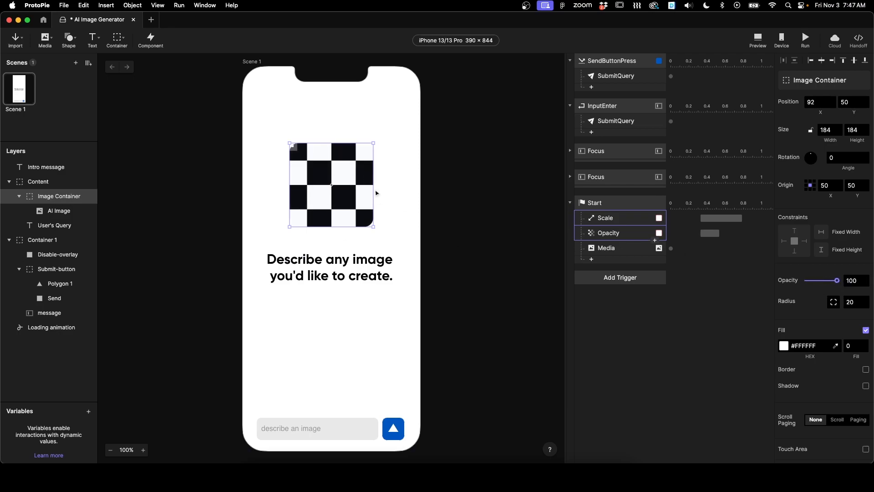
{"action": "left_click", "coordinate": [51, 210]}
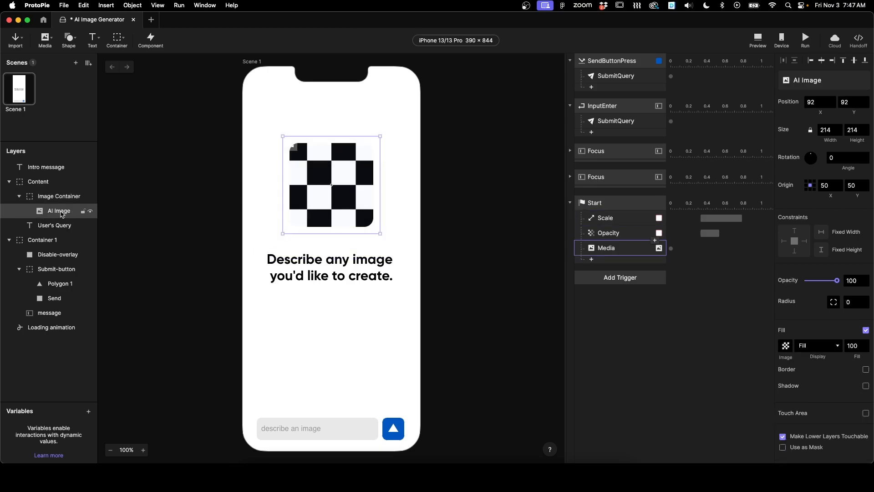
{"action": "left_click", "coordinate": [53, 198]}
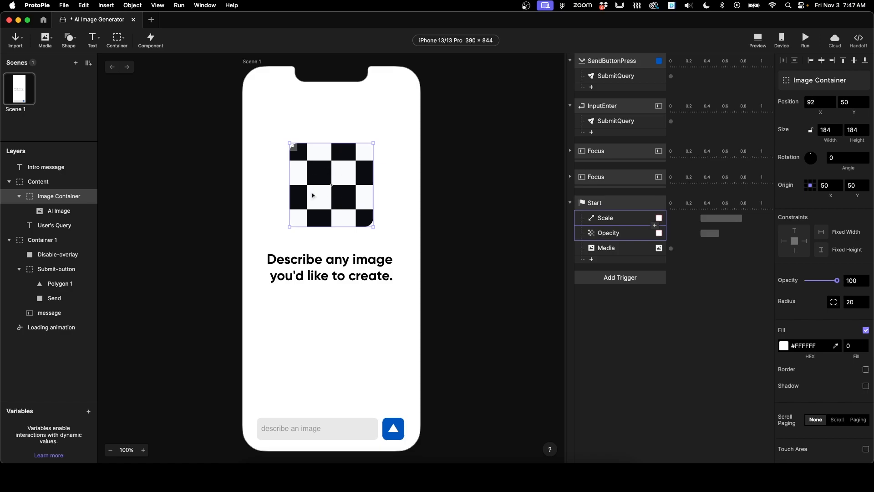
{"action": "left_click", "coordinate": [609, 220]}
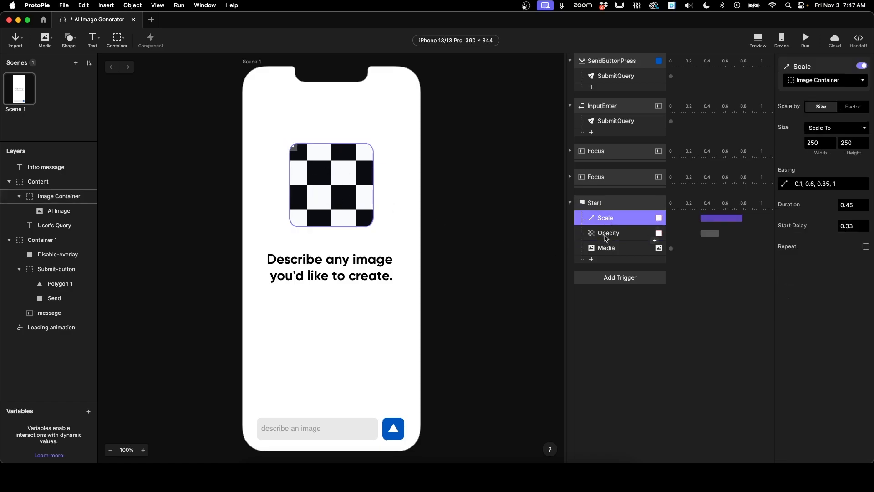
{"action": "left_click", "coordinate": [68, 196]}
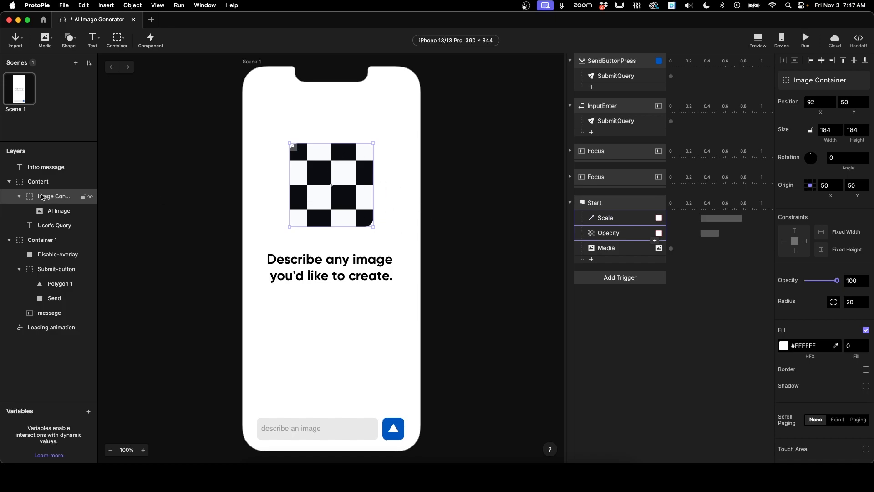
{"action": "left_click_drag", "start_coordinate": [836, 280], "coordinate": [807, 280]}
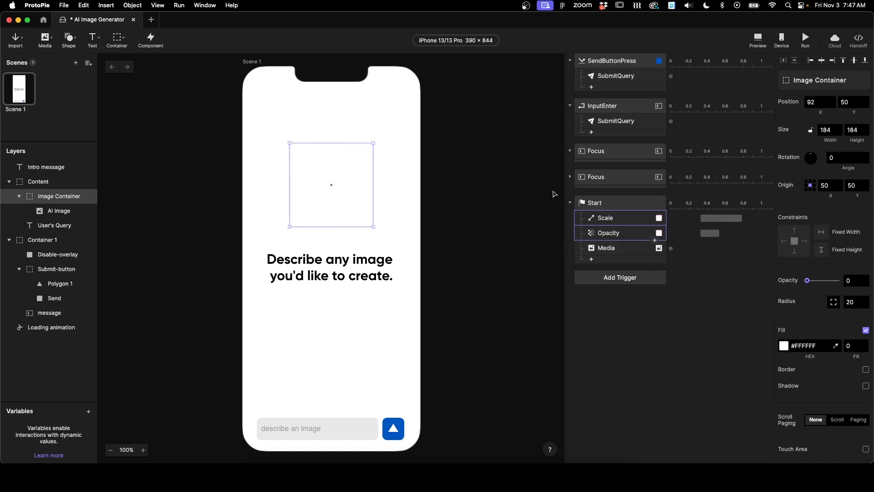
Step: Preview the prototype and examine the Start trigger's Media response and its Formula image source
{"action": "left_click", "coordinate": [760, 40]}
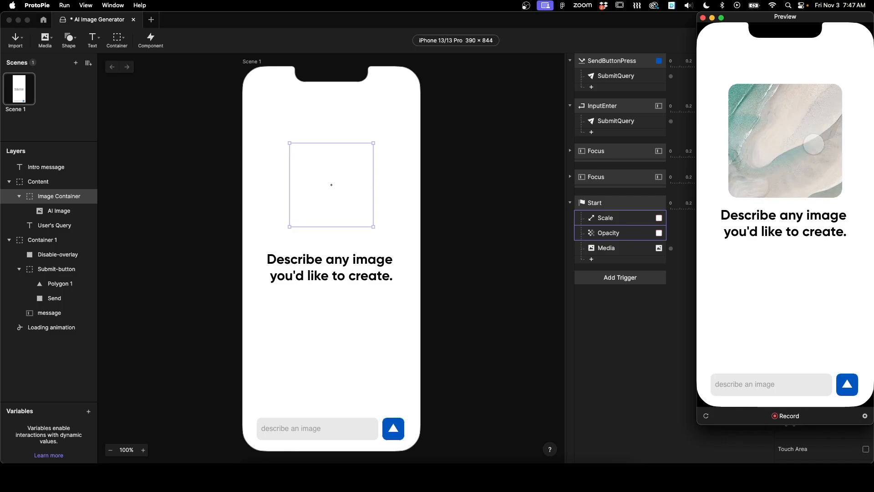
{"action": "left_click", "coordinate": [702, 17]}
{"action": "left_click", "coordinate": [620, 248]}
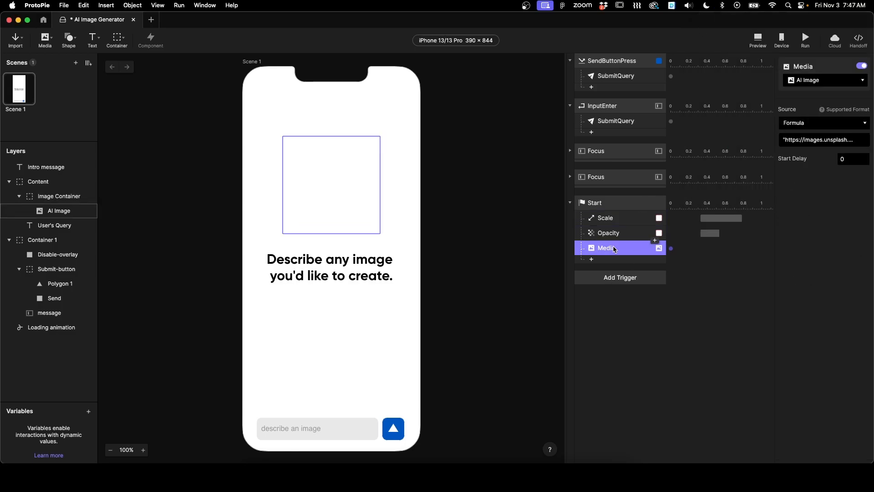
{"action": "left_click", "coordinate": [591, 259]}
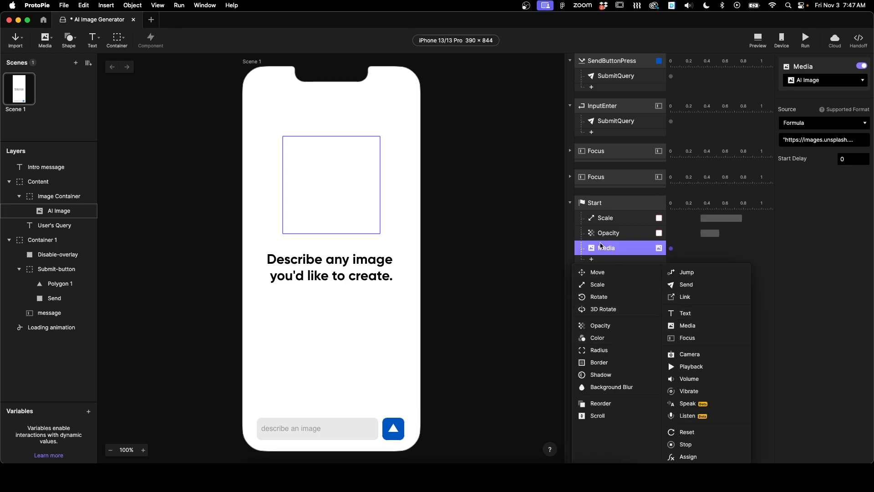
{"action": "left_click", "coordinate": [613, 249]}
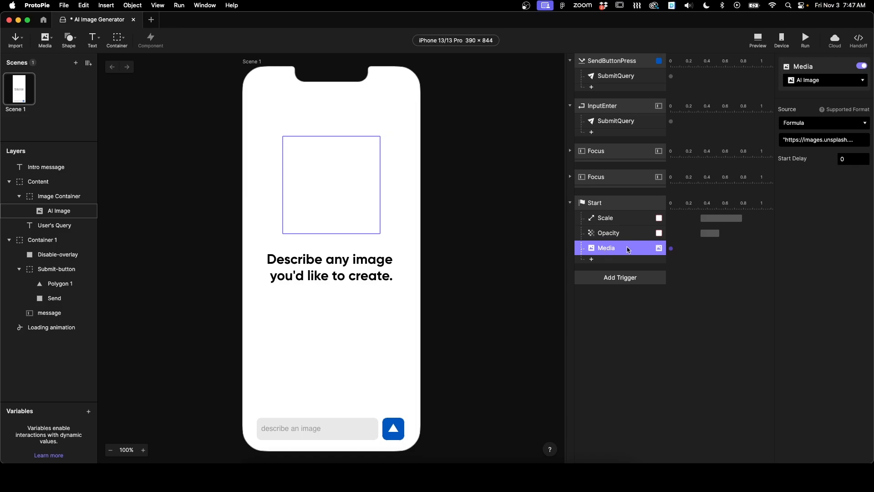
{"action": "left_click", "coordinate": [842, 123]}
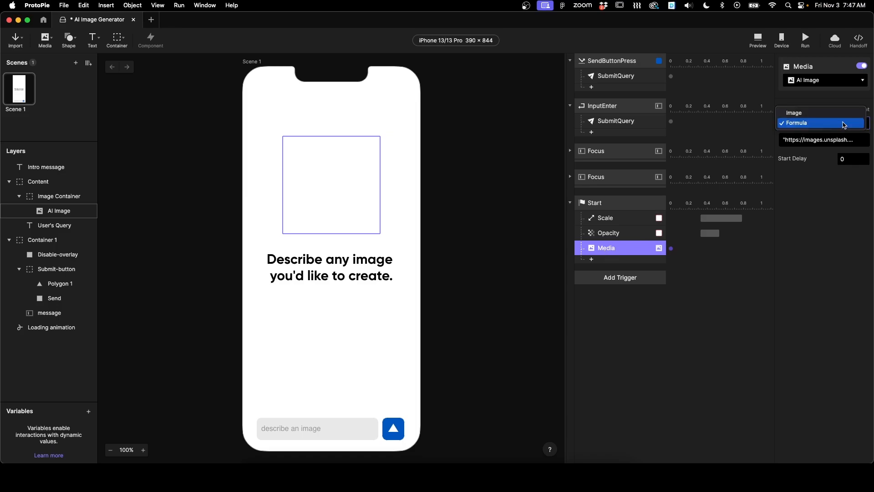
{"action": "left_click", "coordinate": [818, 123]}
{"action": "left_click", "coordinate": [784, 142]}
{"action": "mouse_move", "coordinate": [788, 140]}
{"action": "left_mouse_down"}
{"action": "mouse_move", "coordinate": [844, 142]}
{"action": "mouse_move", "coordinate": [788, 142]}
{"action": "left_mouse_up"}
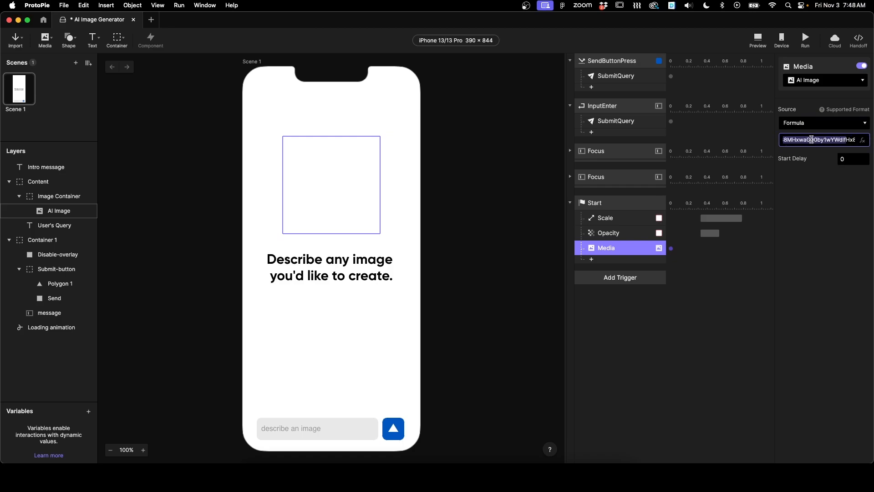
{"action": "left_click", "coordinate": [494, 221]}
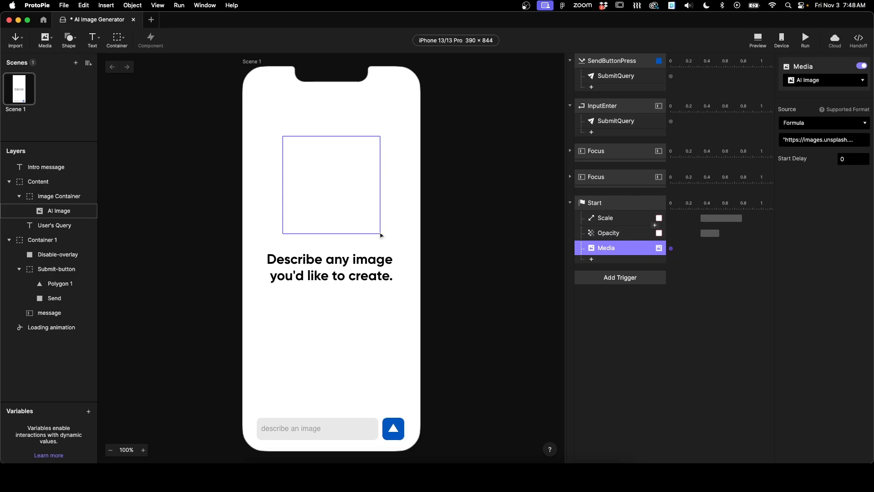
Step: Disable the Start trigger and review the existing send-button and input triggers' SubmitQuery messages
{"action": "left_click", "coordinate": [622, 203]}
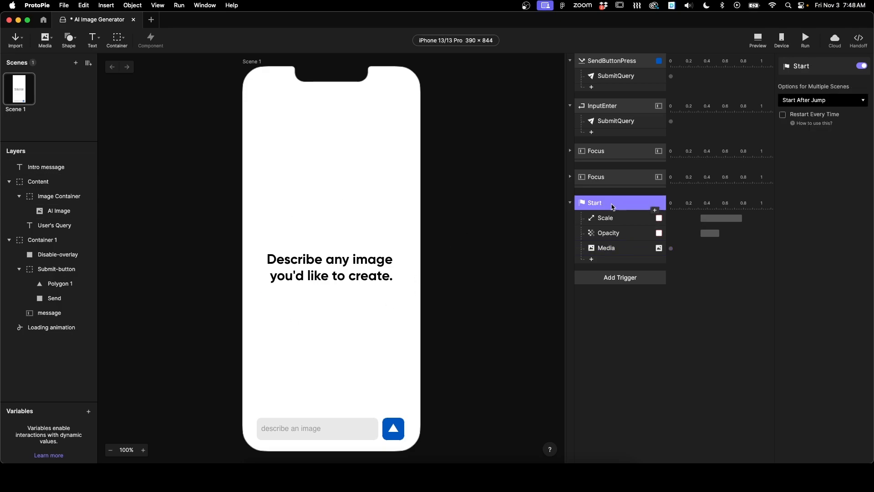
{"action": "left_click", "coordinate": [862, 67]}
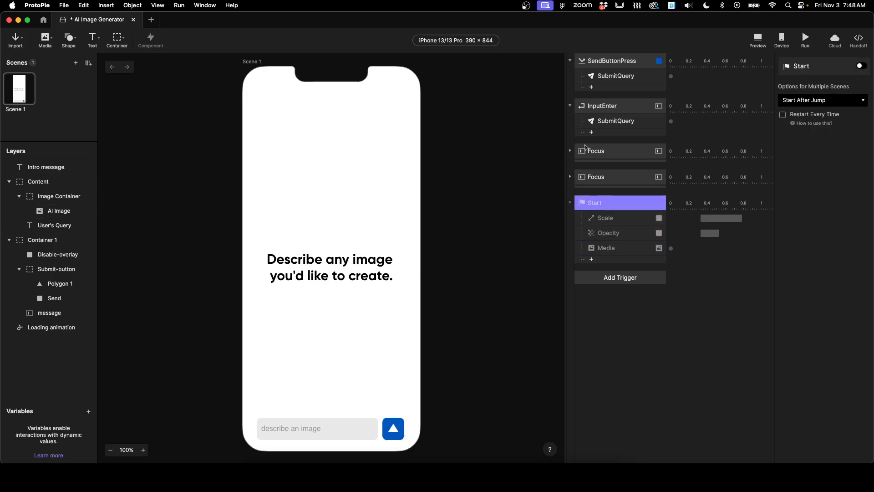
{"action": "left_click", "coordinate": [609, 109]}
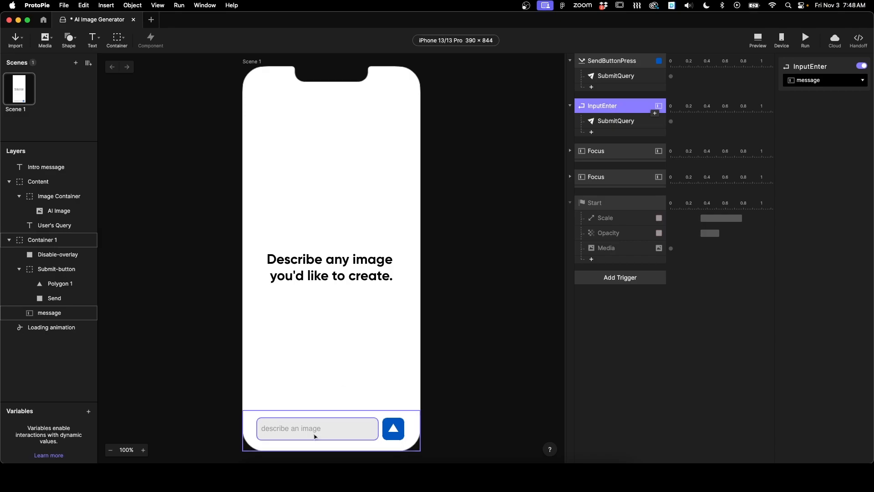
{"action": "left_click", "coordinate": [606, 65]}
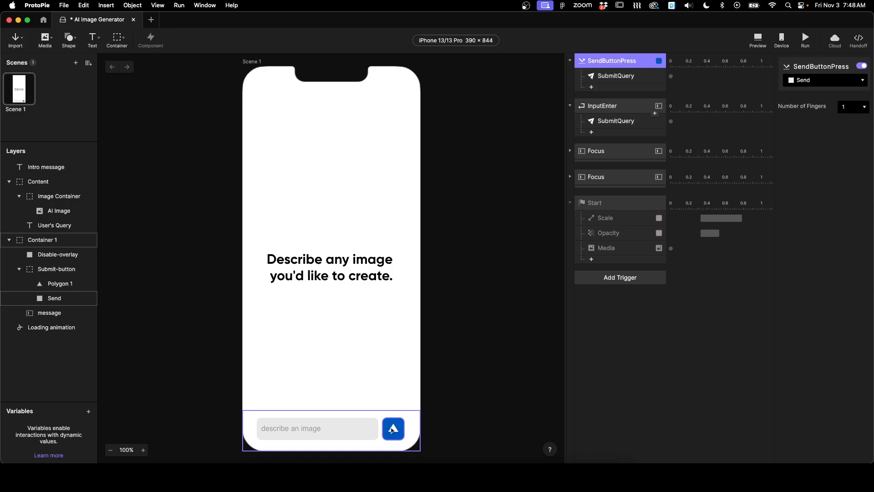
{"action": "left_click", "coordinate": [633, 341]}
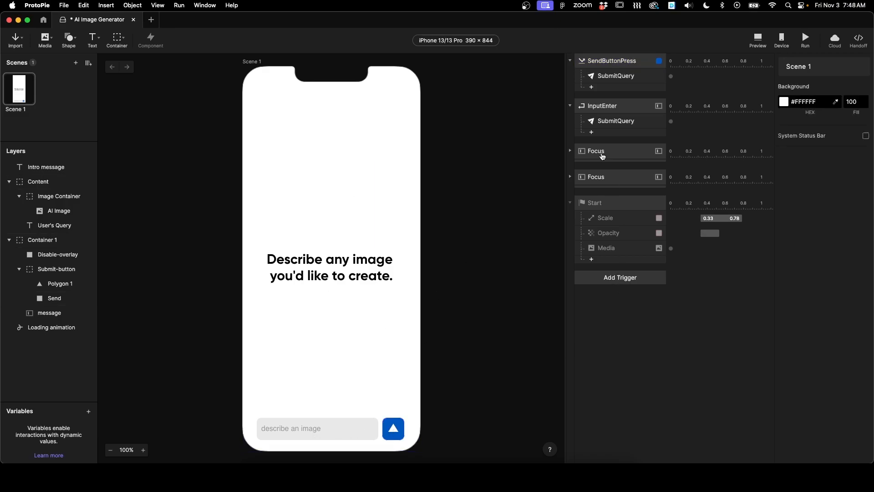
{"action": "left_click", "coordinate": [614, 122]}
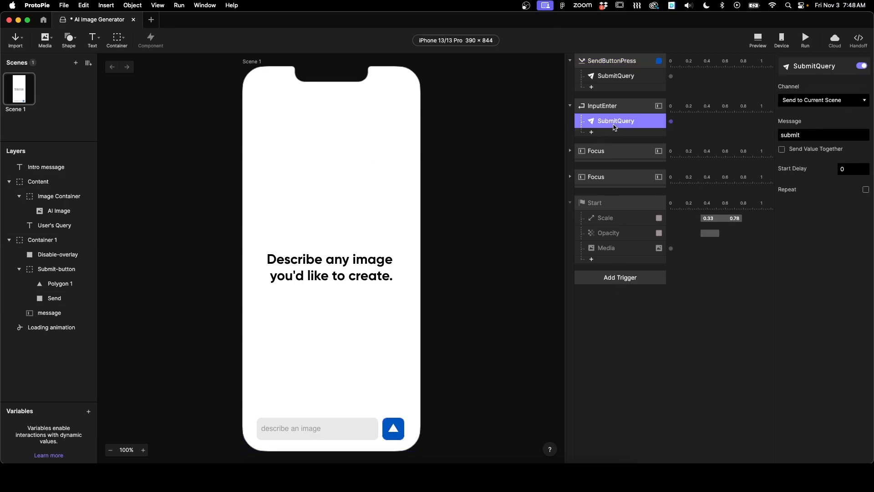
{"action": "left_click", "coordinate": [611, 329]}
Step: Add a Receive trigger listening for the message submit
{"action": "left_click", "coordinate": [614, 275]}
{"action": "left_click", "coordinate": [756, 415]}
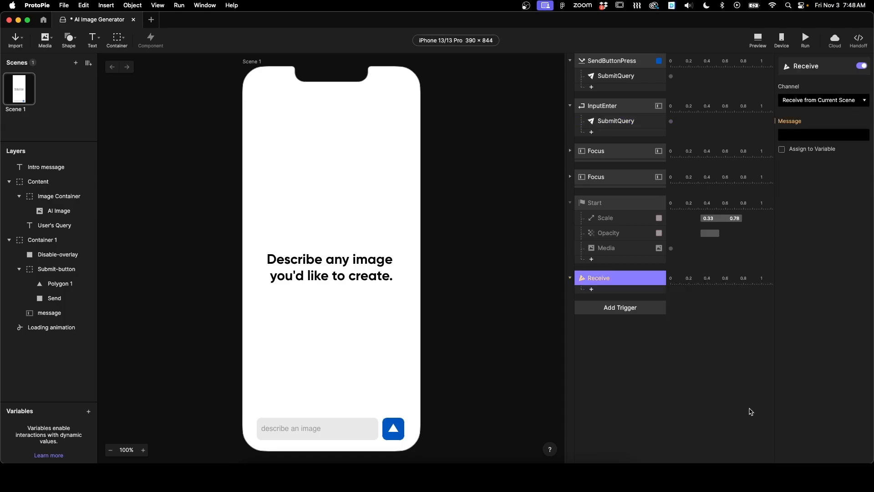
{"action": "left_click", "coordinate": [797, 134]}
{"action": "left_click", "coordinate": [799, 153]}
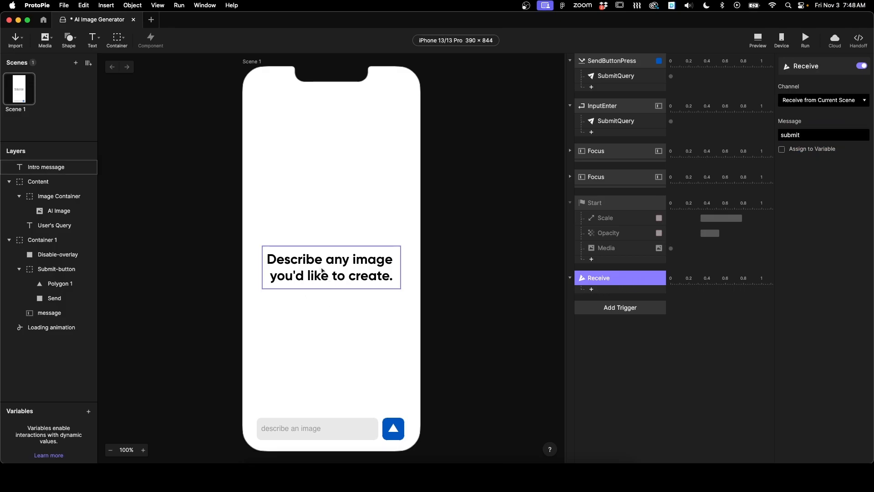
Step: Add an Opacity response to the Receive trigger targeting the Intro message layer
{"action": "left_click", "coordinate": [606, 326]}
{"action": "left_click", "coordinate": [592, 289]}
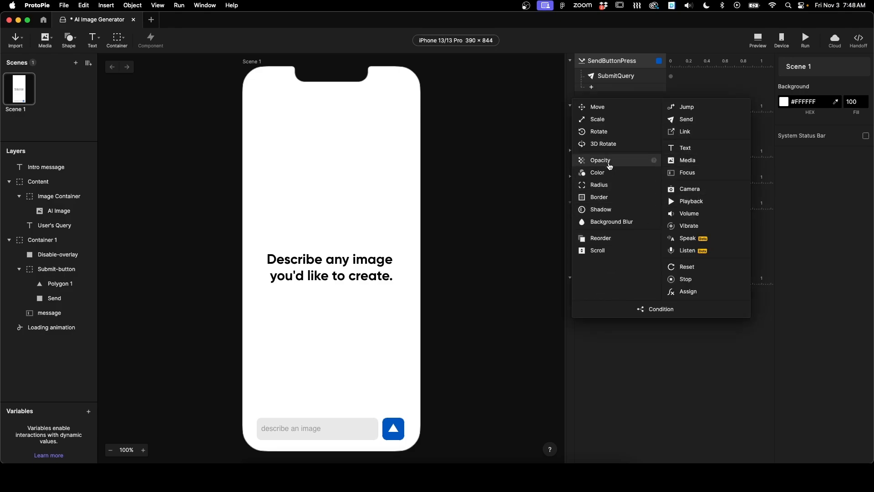
{"action": "left_click", "coordinate": [608, 161]}
{"action": "left_click", "coordinate": [818, 81]}
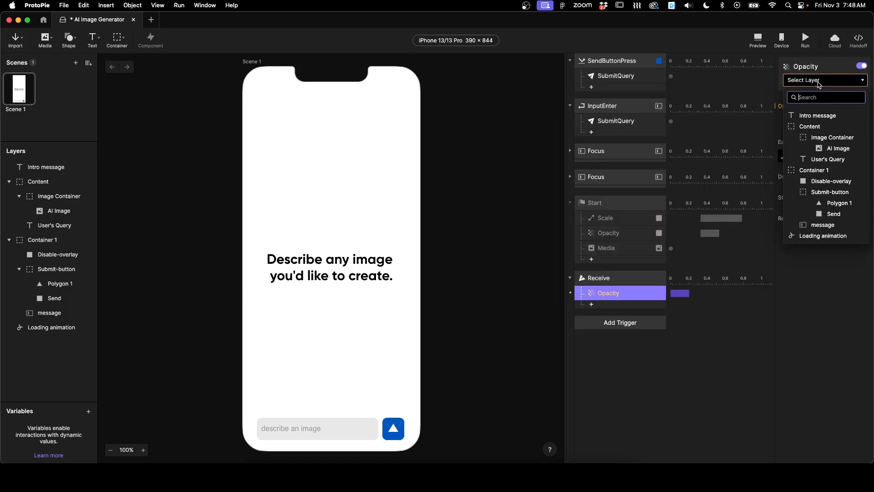
{"action": "left_click", "coordinate": [824, 117]}
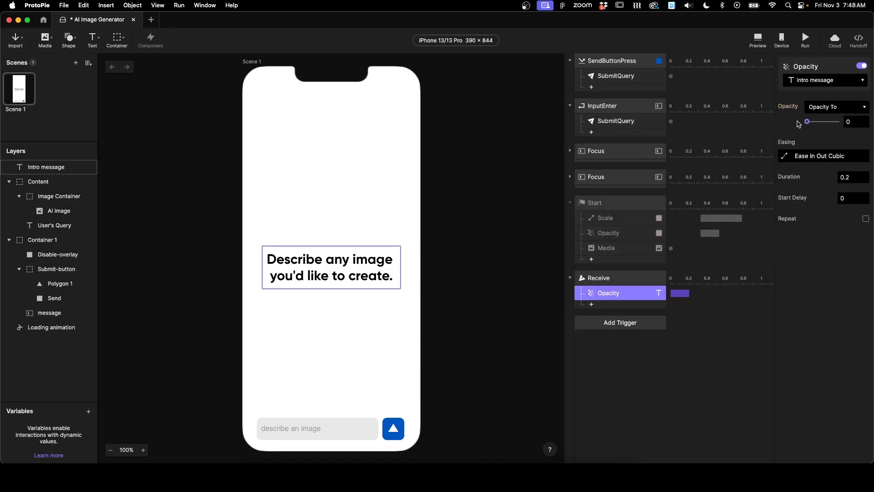
Step: Add a Text response to the Receive trigger that sets User's Query content to the formula `message`.text
{"action": "left_click", "coordinate": [61, 225]}
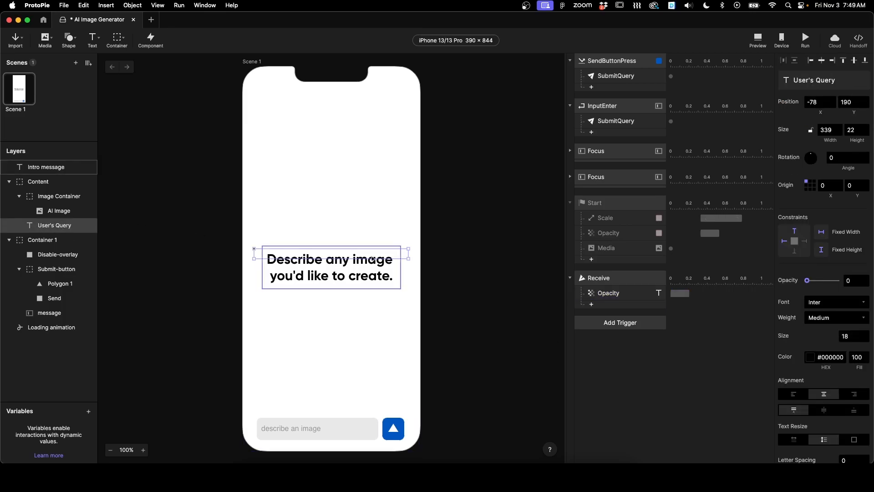
{"action": "left_click", "coordinate": [592, 305]}
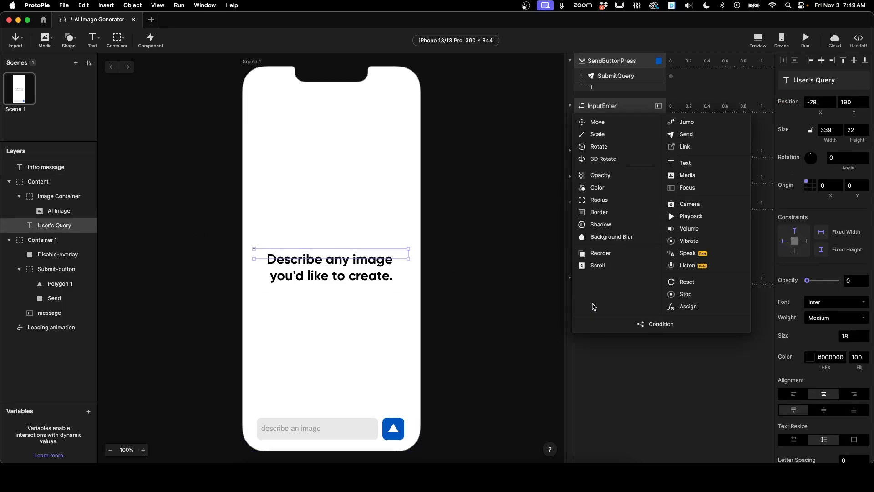
{"action": "left_click", "coordinate": [687, 164]}
{"action": "left_click", "coordinate": [847, 120]}
{"action": "left_click", "coordinate": [843, 131]}
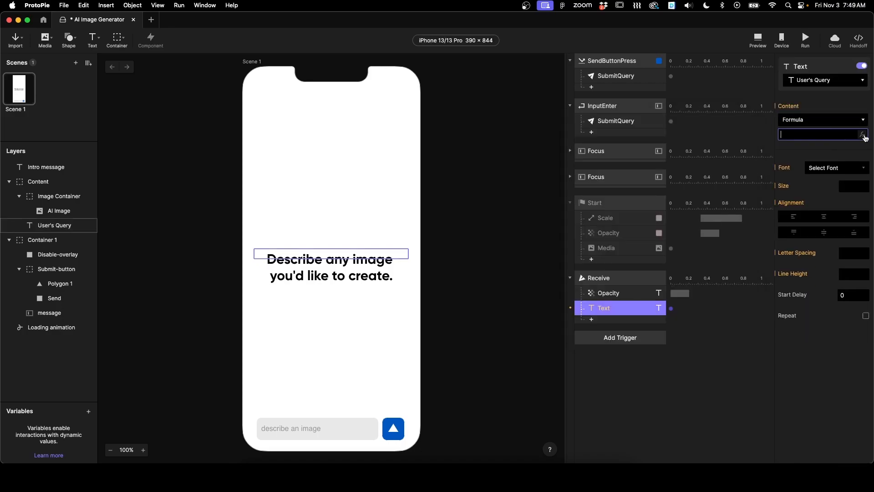
{"action": "left_click", "coordinate": [860, 136]}
{"action": "left_click", "coordinate": [837, 135]}
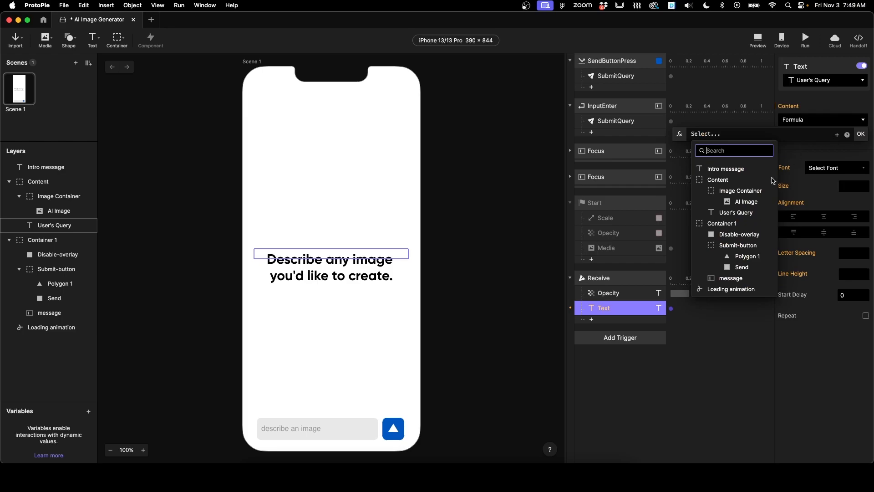
{"action": "left_click", "coordinate": [728, 278]}
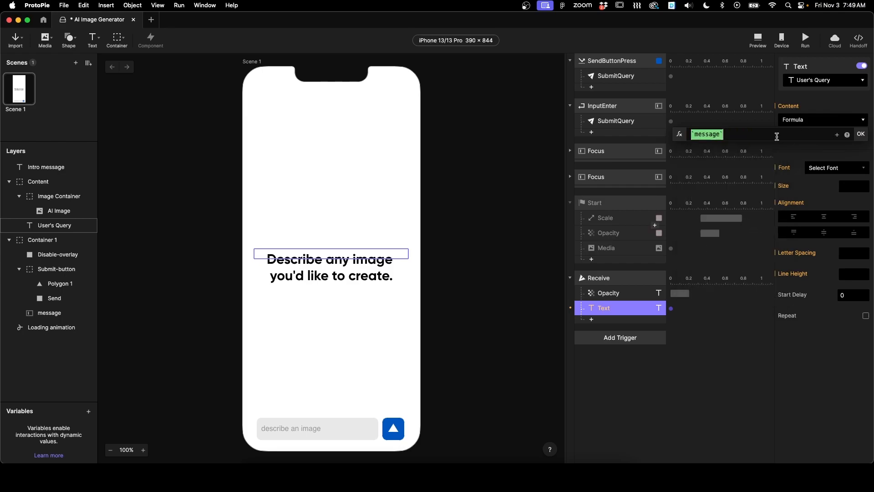
{"action": "type", "text": ".text"}
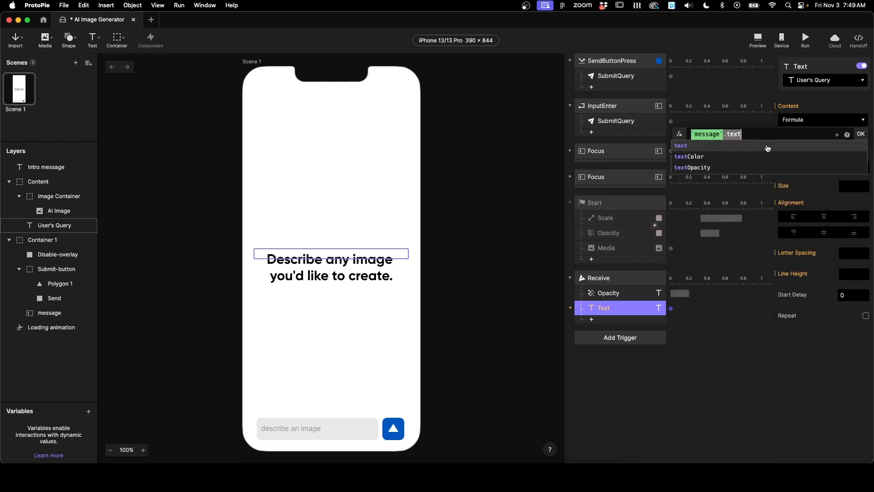
{"action": "left_click", "coordinate": [860, 134]}
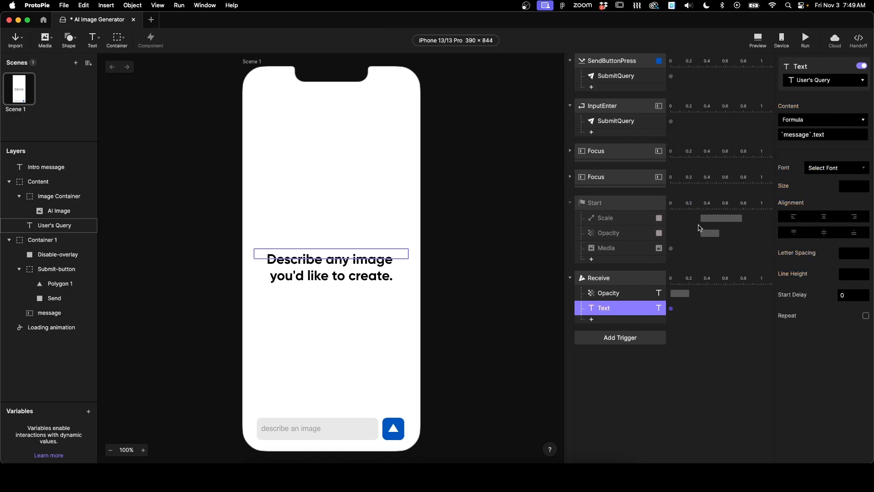
Step: Add a Reset response to the Receive trigger targeting the message input layer
{"action": "left_click", "coordinate": [591, 319]}
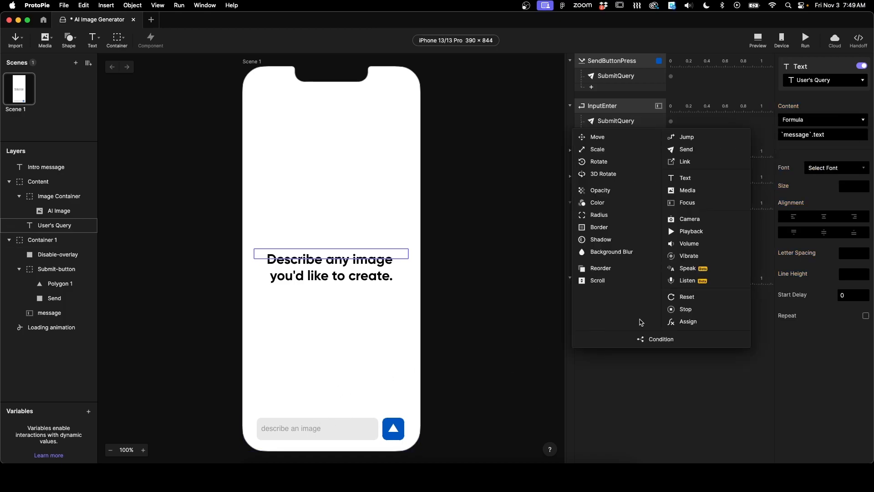
{"action": "left_click", "coordinate": [693, 297]}
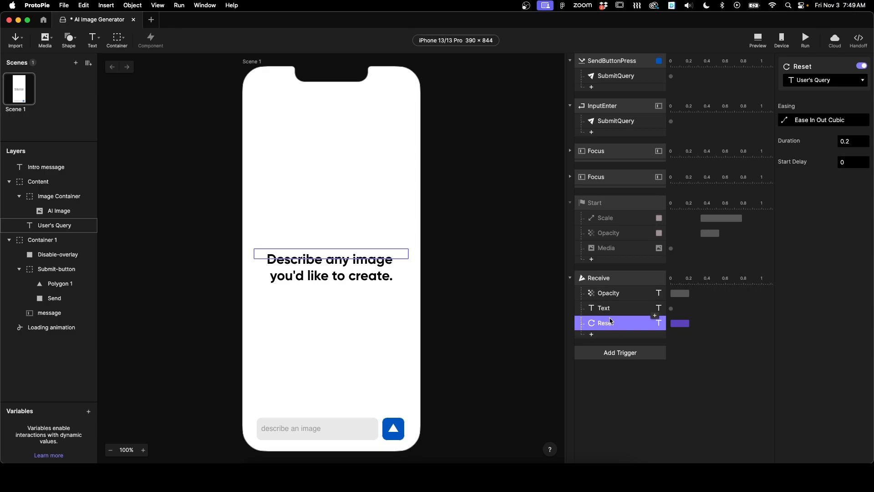
{"action": "left_click", "coordinate": [840, 82]}
{"action": "left_click", "coordinate": [823, 239]}
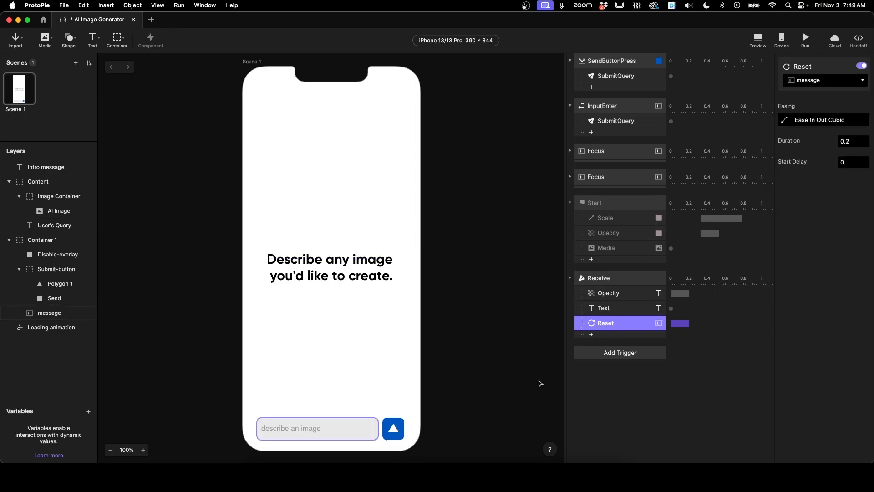
Step: Add an Opacity response to the Receive trigger targeting Disable-overlay with opacity 30
{"action": "left_click", "coordinate": [592, 336]}
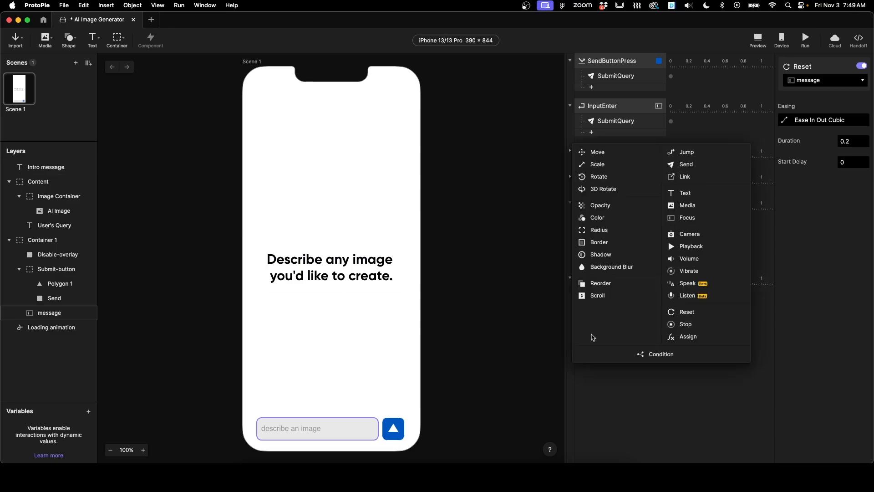
{"action": "left_click", "coordinate": [596, 208]}
{"action": "left_click", "coordinate": [823, 81]}
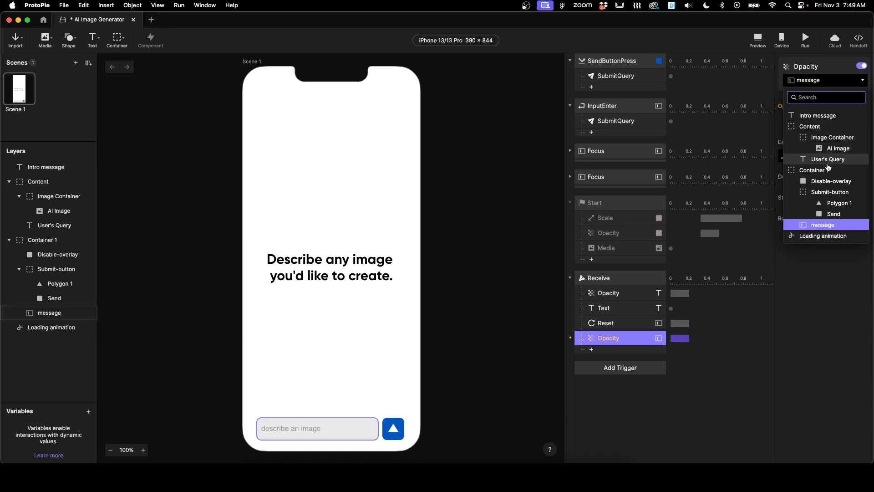
{"action": "left_click", "coordinate": [825, 182]}
{"action": "left_click", "coordinate": [854, 119]}
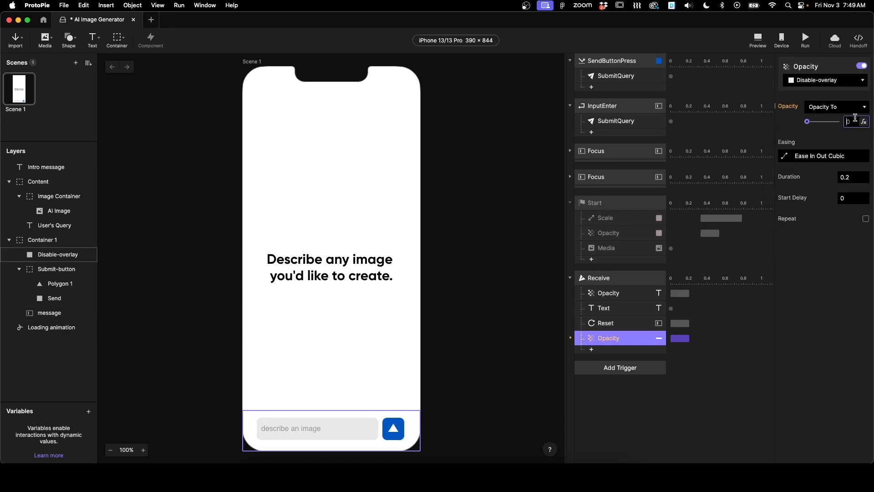
{"action": "type", "text": "30"}
{"action": "key", "text": "Return"}
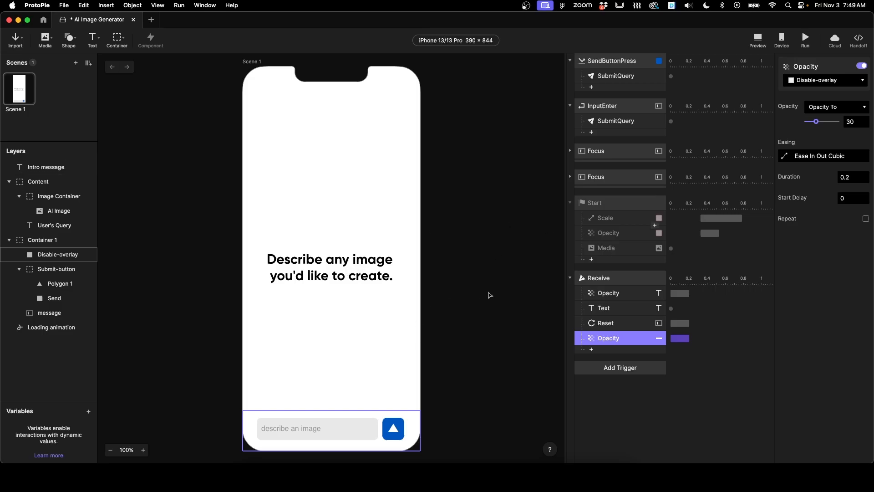
Step: Add a Send response to the Receive trigger and set its outgoing message
{"action": "left_click", "coordinate": [591, 350]}
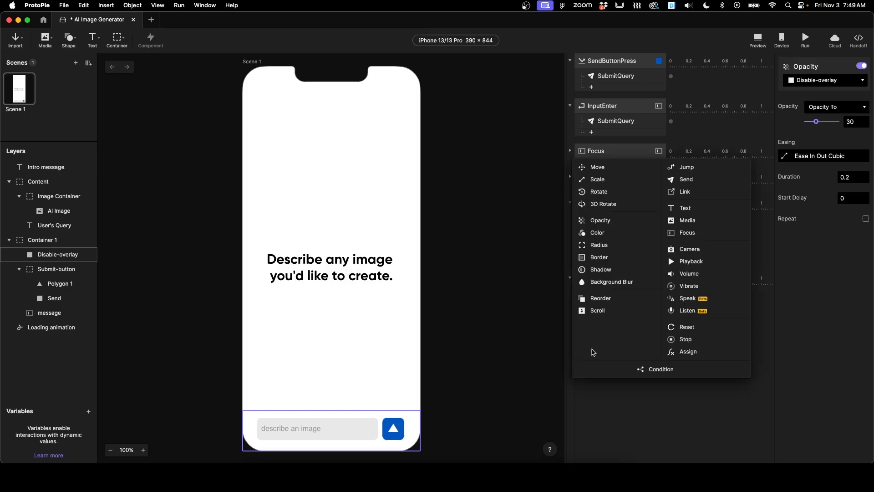
{"action": "left_click", "coordinate": [698, 180]}
{"action": "left_click", "coordinate": [792, 133]}
{"action": "type", "text": "D"}
{"action": "key", "text": "Return"}
{"action": "left_click", "coordinate": [501, 277]}
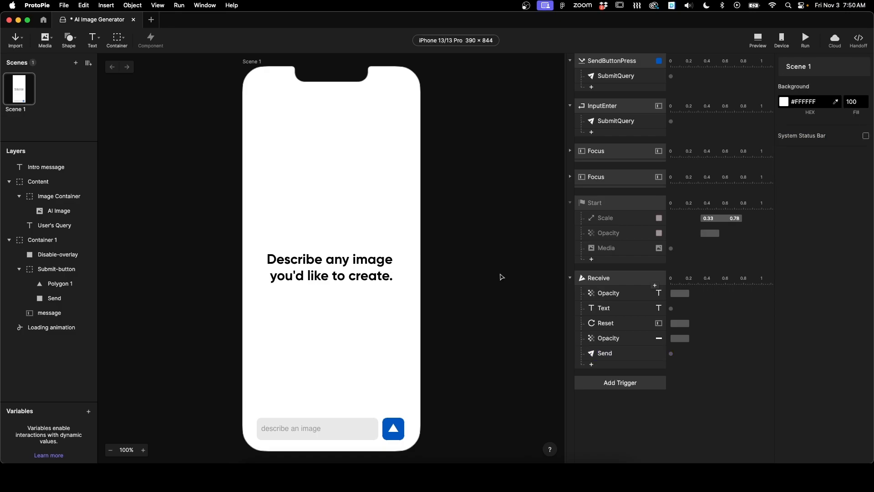
Step: Import the AI Image Generator.pie file into ProtoPie Connect
{"action": "left_click", "coordinate": [448, 446]}
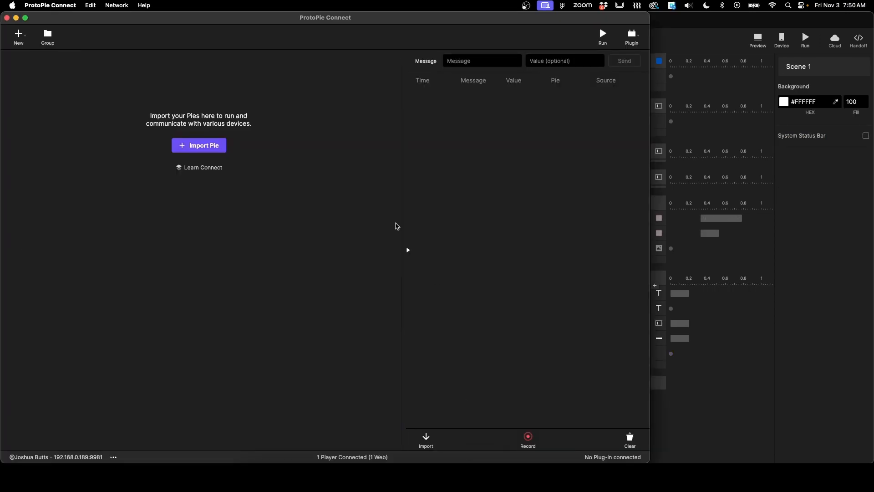
{"action": "left_click", "coordinate": [208, 146]}
{"action": "left_click", "coordinate": [206, 186]}
{"action": "left_click", "coordinate": [212, 127]}
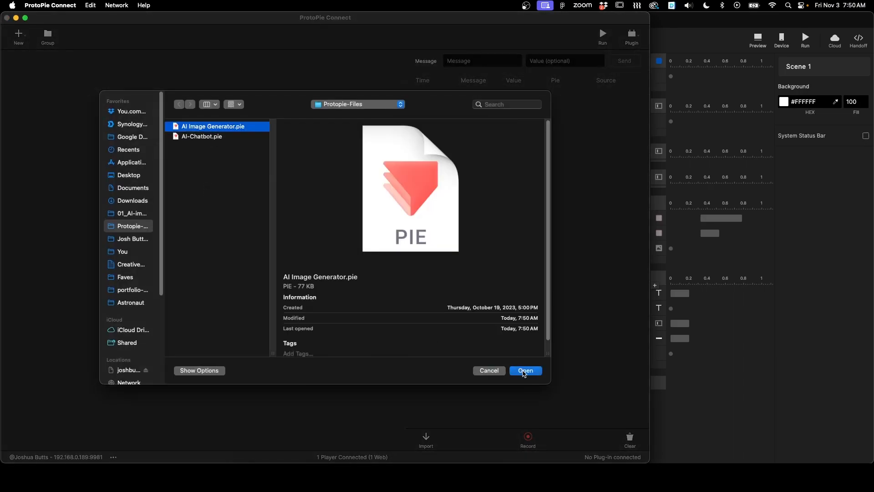
{"action": "left_click", "coordinate": [524, 370]}
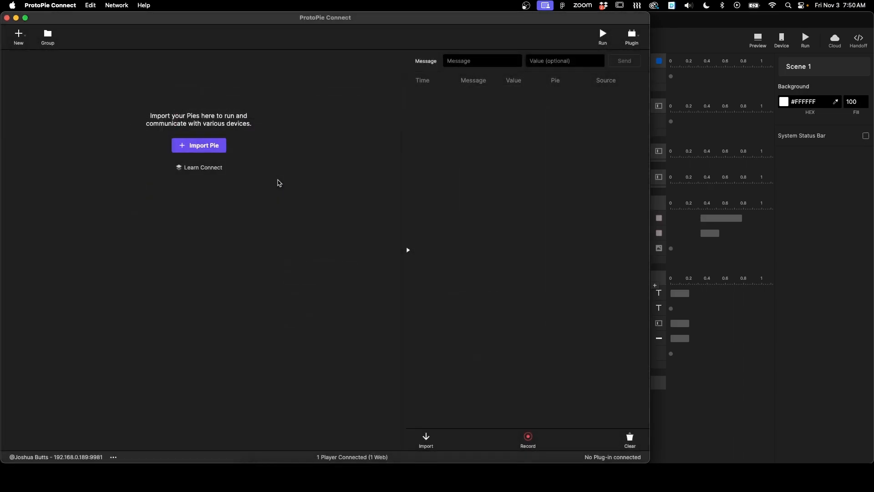
Step: Open the plugin's API settings and add a new API entry
{"action": "left_click", "coordinate": [632, 37]}
{"action": "left_click", "coordinate": [561, 106]}
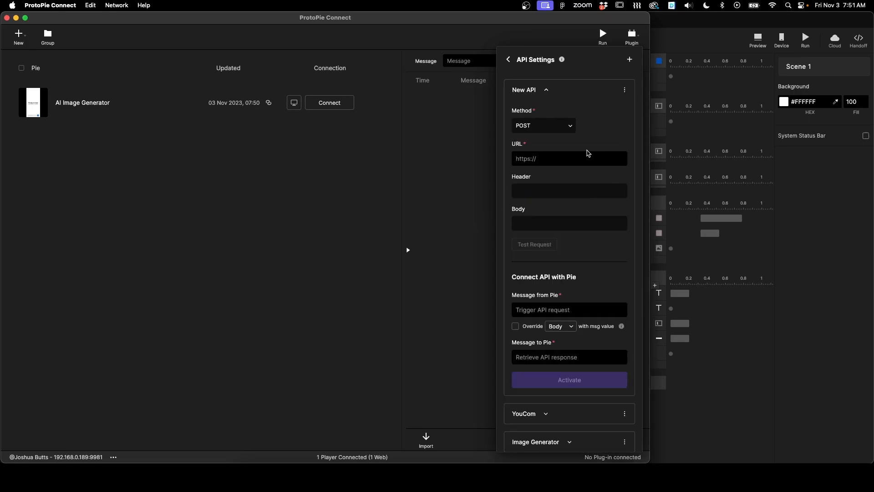
Step: Open the Images section of the OpenAI API reference and copy the create-image endpoint URL
{"action": "left_click", "coordinate": [281, 444]}
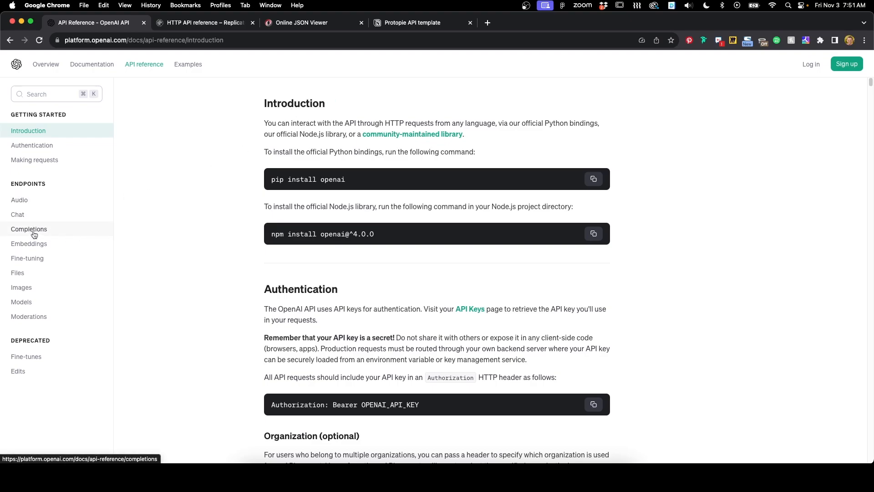
{"action": "left_click", "coordinate": [22, 288]}
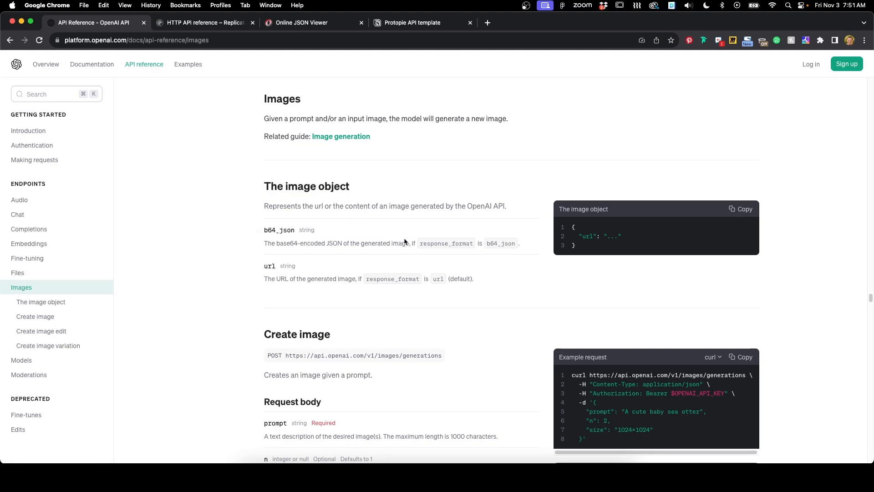
{"action": "scroll", "coordinate": [404, 242], "scroll_direction": "down", "scroll_amount": 3}
{"action": "scroll", "coordinate": [335, 253], "scroll_direction": "down", "scroll_amount": 1}
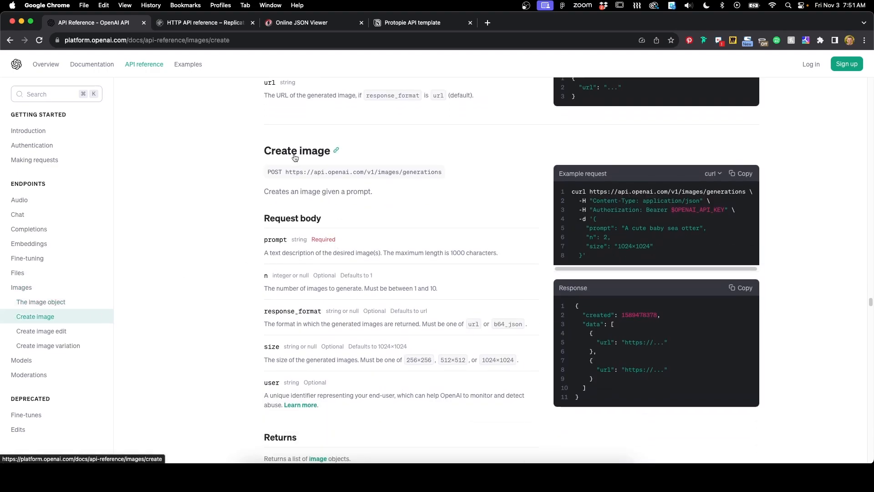
{"action": "scroll", "coordinate": [299, 206], "scroll_direction": "up", "scroll_amount": 4}
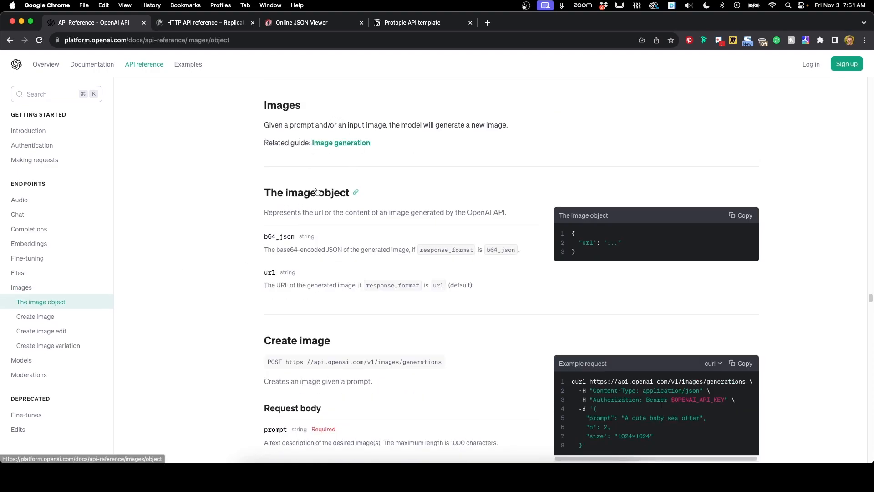
{"action": "left_click_drag", "start_coordinate": [314, 187], "coordinate": [390, 187]}
{"action": "left_click", "coordinate": [390, 187]}
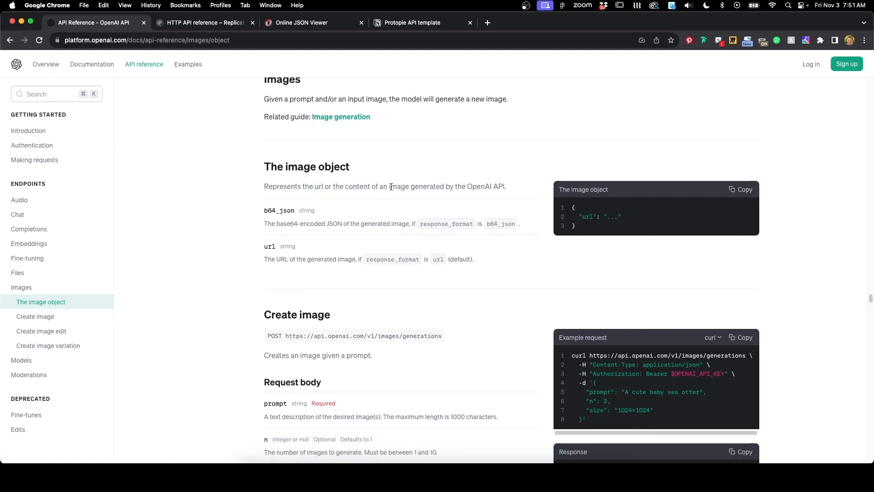
{"action": "scroll", "coordinate": [373, 168], "scroll_direction": "down", "scroll_amount": 1}
{"action": "scroll", "coordinate": [359, 247], "scroll_direction": "down", "scroll_amount": 1}
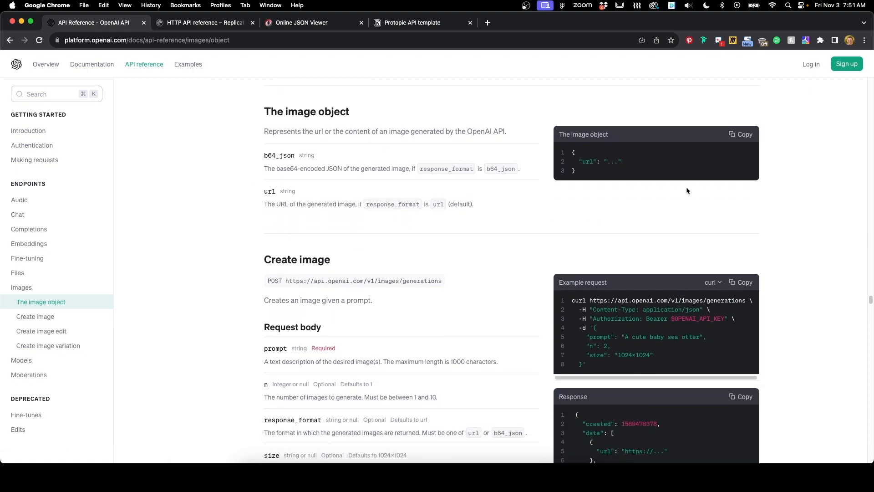
{"action": "left_click_drag", "start_coordinate": [571, 148], "coordinate": [613, 162]}
{"action": "left_click", "coordinate": [602, 161]}
{"action": "left_click", "coordinate": [607, 164]}
{"action": "left_click_drag", "start_coordinate": [440, 280], "coordinate": [285, 279]}
{"action": "key", "text": "super+c"}
Step: Duplicate the Text generator API URL code block in the Protopie API template page
{"action": "left_click", "coordinate": [410, 22]}
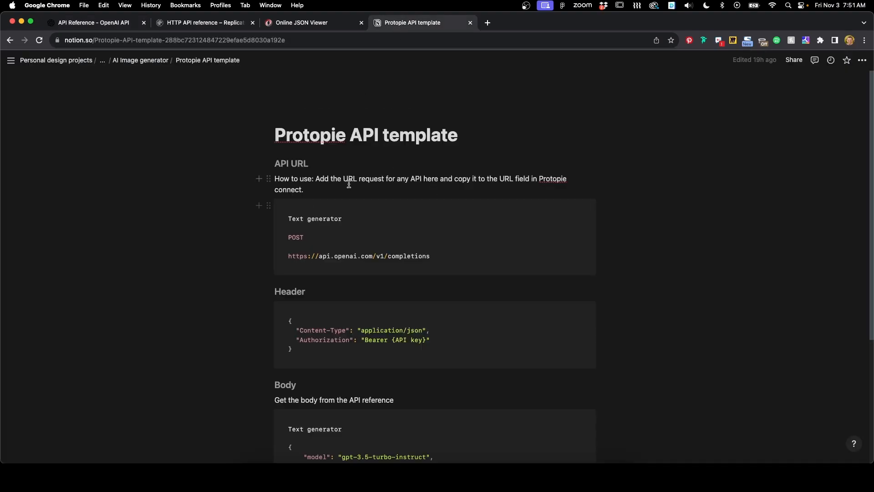
{"action": "scroll", "coordinate": [290, 288], "scroll_direction": "down", "scroll_amount": 2}
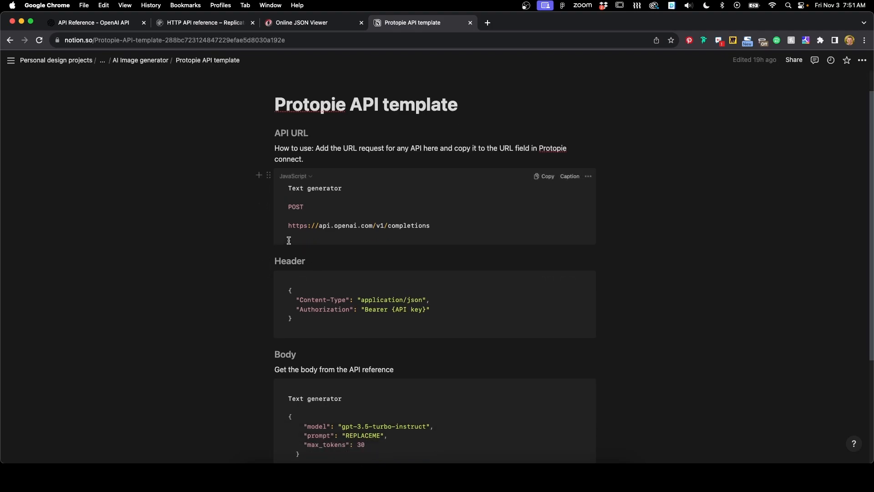
{"action": "left_click_drag", "start_coordinate": [429, 225], "coordinate": [288, 187]}
{"action": "left_click", "coordinate": [321, 209]}
{"action": "left_click_drag", "start_coordinate": [443, 224], "coordinate": [371, 226]}
{"action": "left_click", "coordinate": [268, 175]}
{"action": "left_click", "coordinate": [173, 112]}
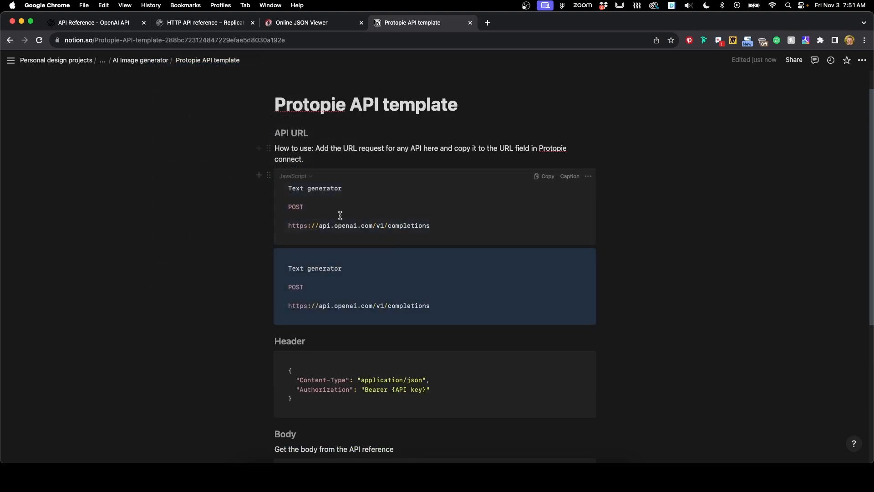
Step: In the duplicated block, paste the images/generations URL and rename its label to Image generator
{"action": "left_click", "coordinate": [353, 294]}
{"action": "left_click_drag", "start_coordinate": [435, 306], "coordinate": [287, 306]}
{"action": "key", "text": "BackSpace"}
{"action": "key", "text": "super+v"}
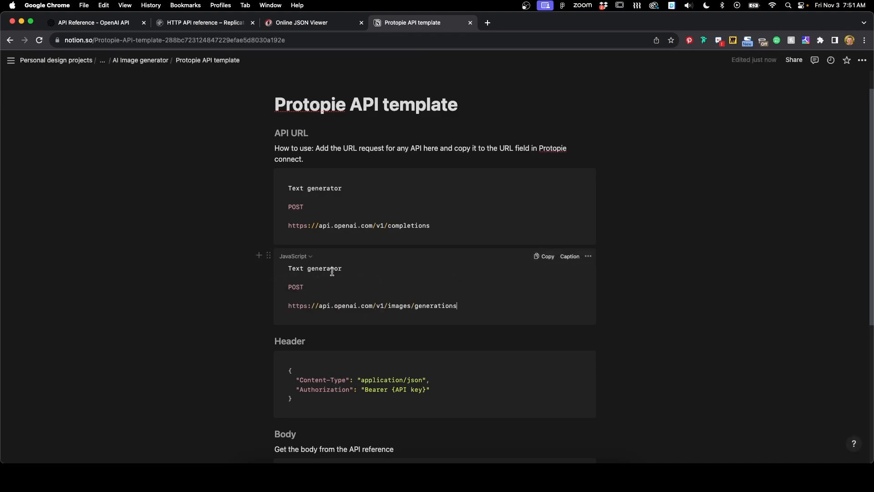
{"action": "left_click_drag", "start_coordinate": [302, 272], "coordinate": [265, 268]}
{"action": "type", "text": "Image"}
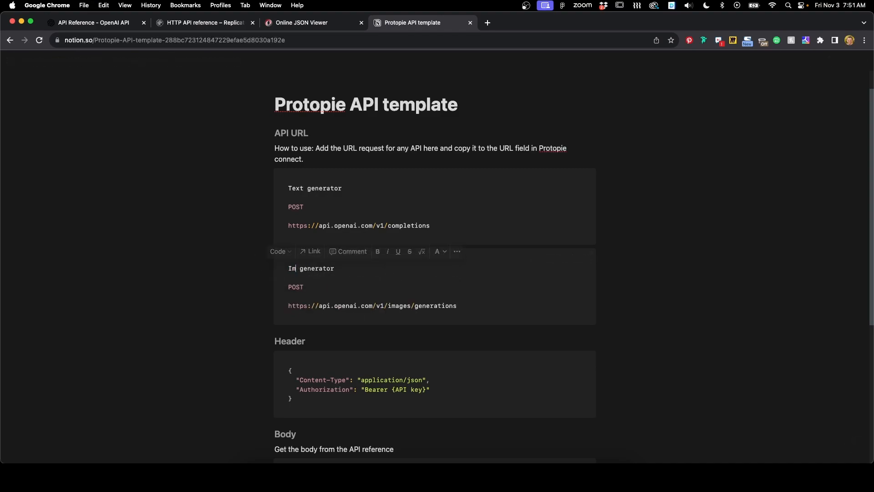
Step: Duplicate the Text generator body code block in the template page
{"action": "scroll", "coordinate": [326, 278], "scroll_direction": "down", "scroll_amount": 5}
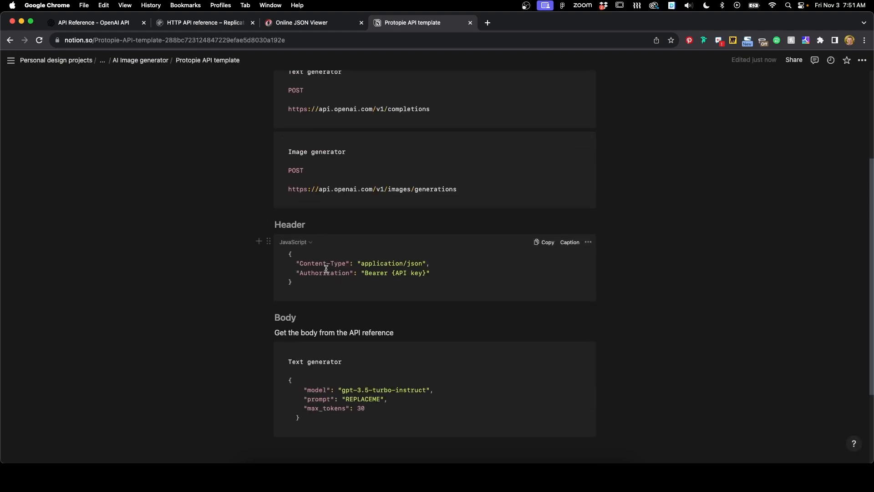
{"action": "left_click_drag", "start_coordinate": [427, 273], "coordinate": [392, 272]}
{"action": "scroll", "coordinate": [323, 273], "scroll_direction": "down", "scroll_amount": 3}
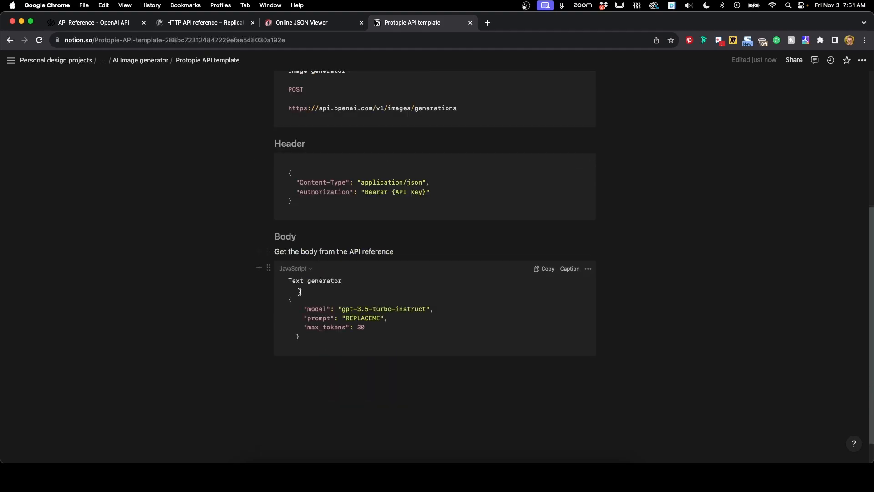
{"action": "left_click", "coordinate": [268, 268]}
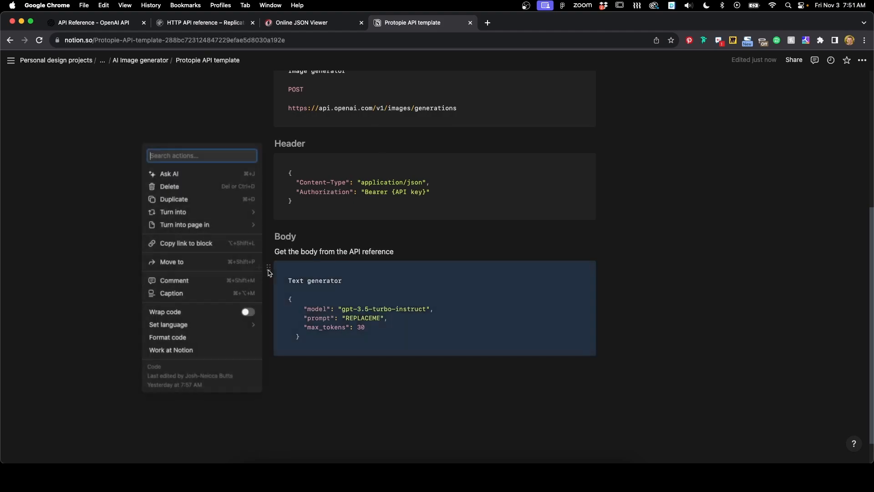
{"action": "left_click", "coordinate": [180, 200]}
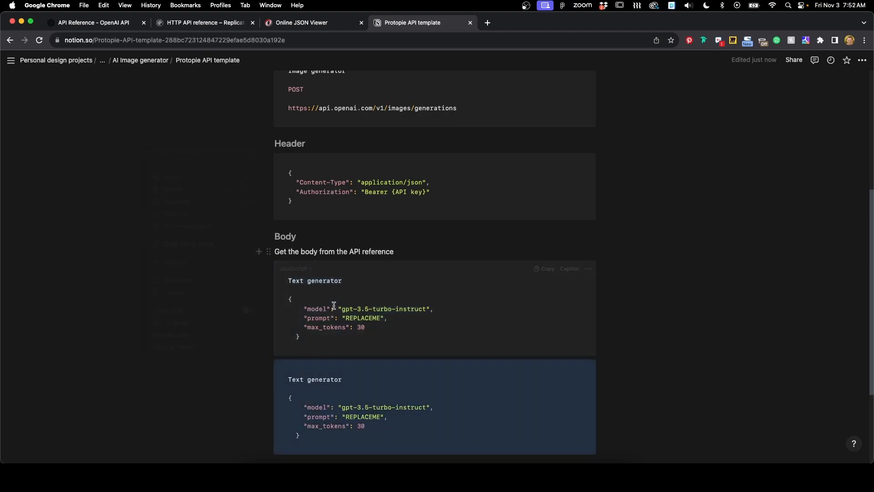
Step: Copy the example request body from the Create image section of the OpenAI API reference
{"action": "left_click", "coordinate": [95, 26]}
{"action": "left_click", "coordinate": [510, 321]}
{"action": "scroll", "coordinate": [376, 300], "scroll_direction": "down", "scroll_amount": 3}
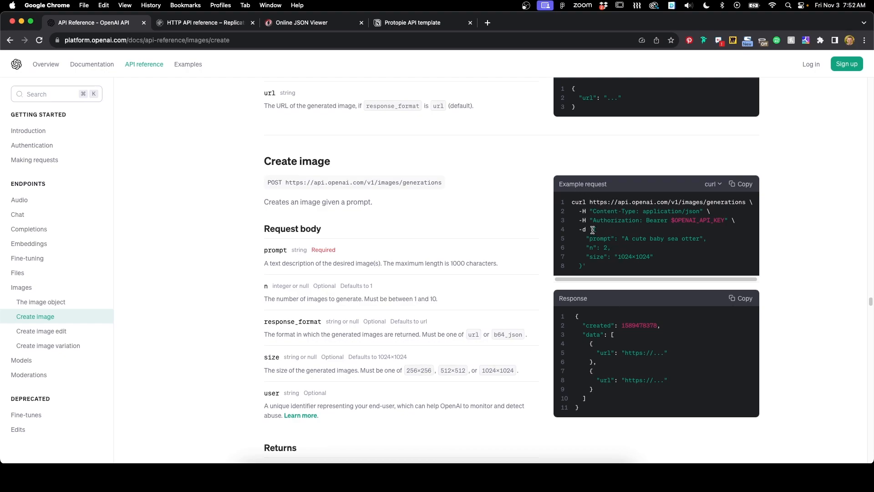
{"action": "left_click_drag", "start_coordinate": [593, 230], "coordinate": [584, 264]}
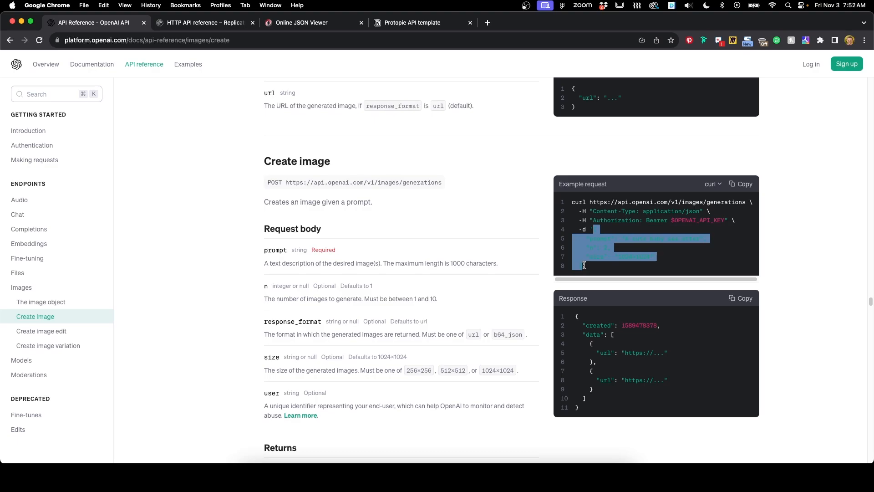
Step: Replace the duplicated Text generator body with the image request body and set its prompt to "Dog riding a unicorn"
{"action": "left_click", "coordinate": [407, 23]}
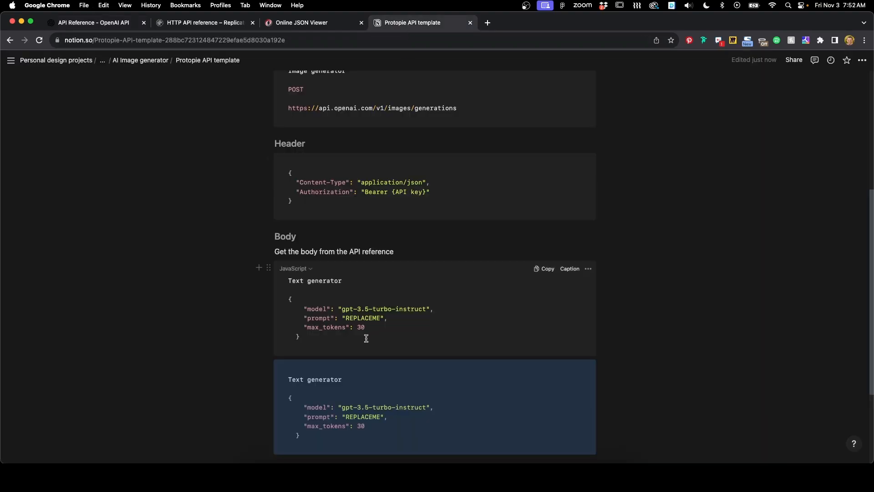
{"action": "scroll", "coordinate": [365, 338], "scroll_direction": "down", "scroll_amount": 3}
{"action": "left_click", "coordinate": [314, 354]}
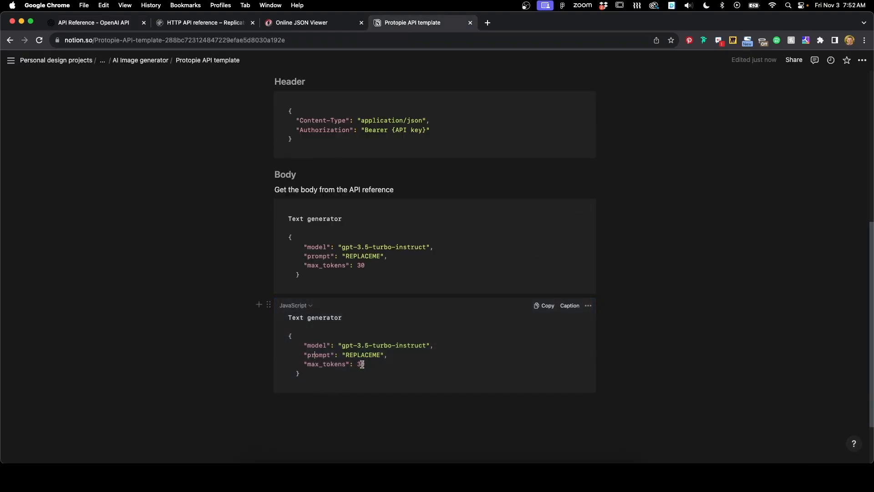
{"action": "left_click_drag", "start_coordinate": [306, 378], "coordinate": [278, 336]}
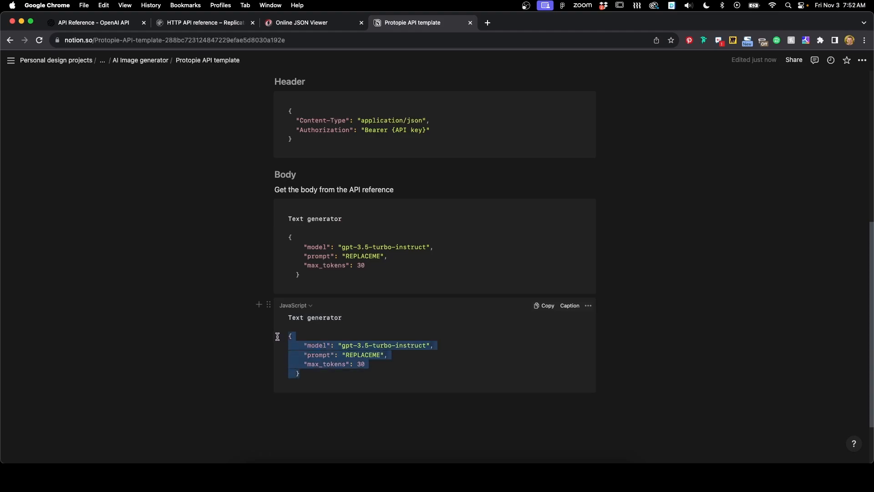
{"action": "type", "text": "{     \"prompt\": \"A cute baby sea otter\",     \"n\": 2,     \"size\": \"1024x1024\"   }"}
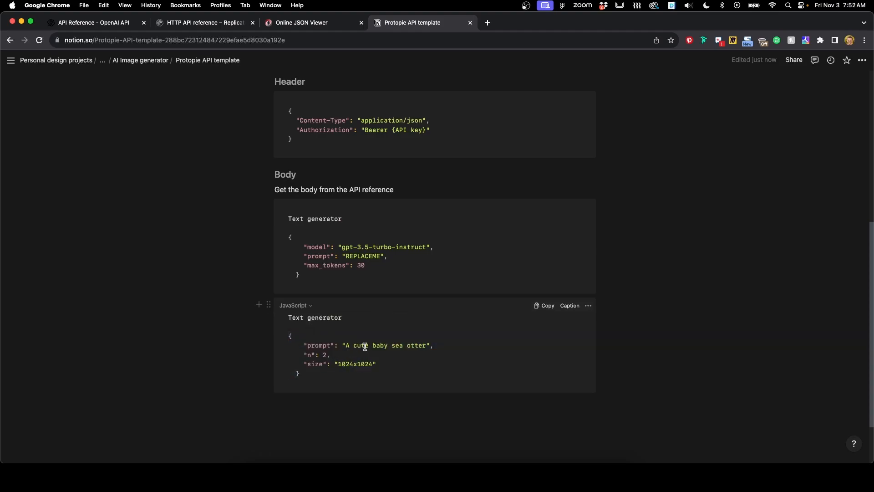
{"action": "left_click_drag", "start_coordinate": [427, 346], "coordinate": [355, 349]}
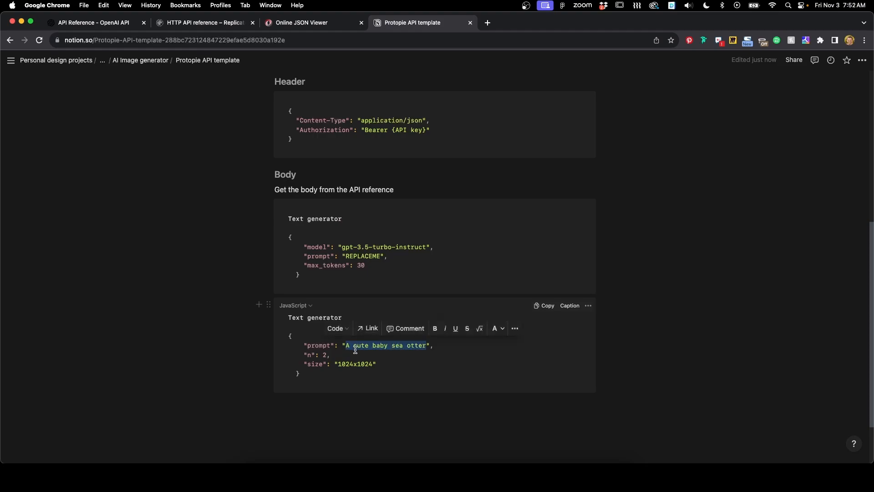
{"action": "type", "text": "Dog"}
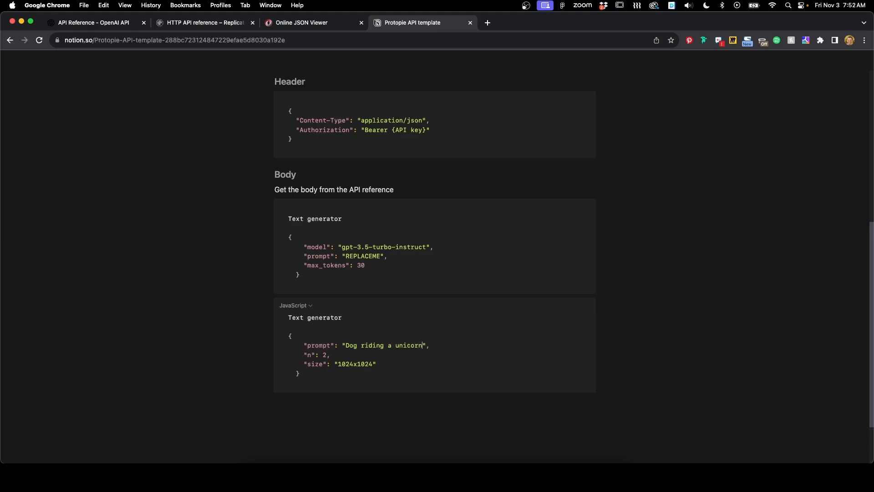
Step: Copy the image body and paste it into the Body field of the new API in ProtoPie Connect
{"action": "left_click_drag", "start_coordinate": [301, 374], "coordinate": [282, 338]}
{"action": "key", "text": "super+c"}
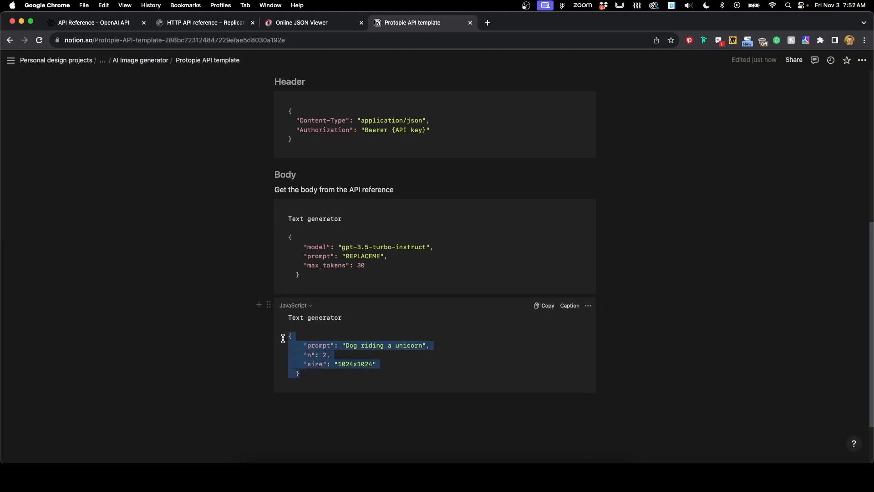
{"action": "left_click", "coordinate": [463, 475]}
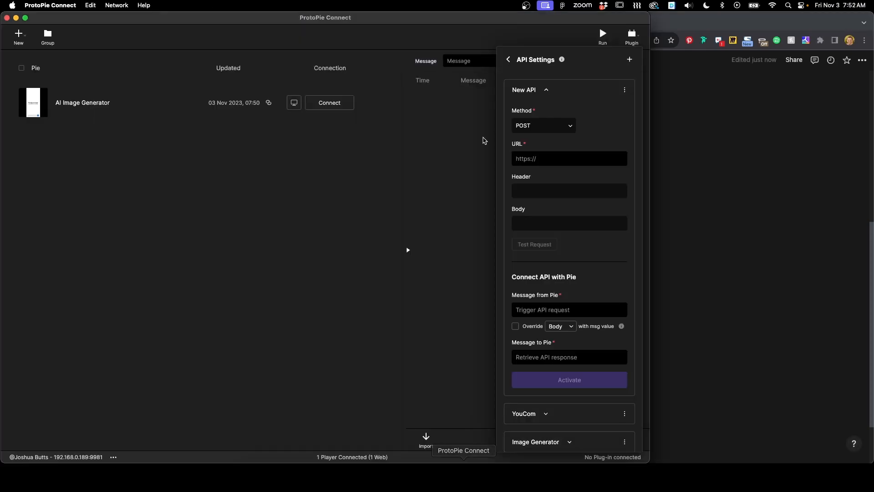
{"action": "left_click", "coordinate": [532, 223]}
{"action": "key", "text": "super+v"}
Step: Copy the images/generations URL from the template and paste it into the new API's URL field
{"action": "left_click", "coordinate": [688, 204]}
{"action": "scroll", "coordinate": [307, 283], "scroll_direction": "up", "scroll_amount": 10}
{"action": "left_click_drag", "start_coordinate": [484, 334], "coordinate": [287, 330]}
{"action": "key", "text": "super+c"}
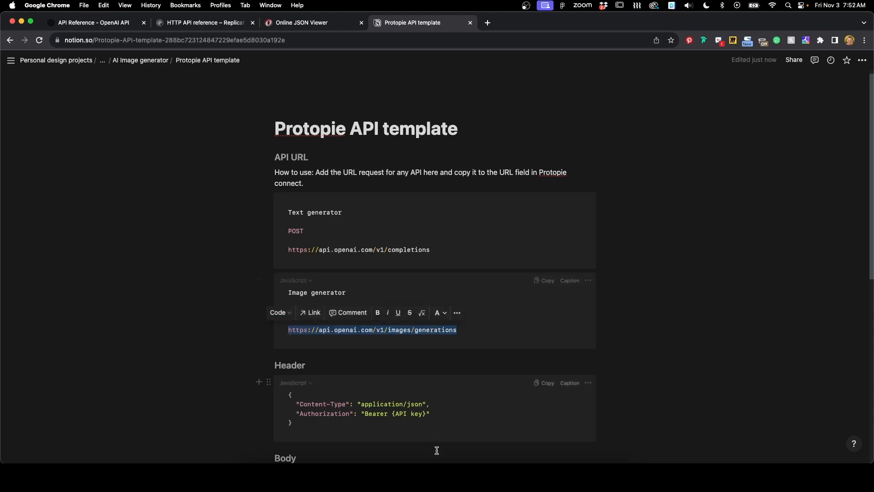
{"action": "left_click", "coordinate": [463, 475]}
{"action": "left_click", "coordinate": [543, 158]}
{"action": "key", "text": "super+v"}
Step: Paste the JSON header with content type and authorization API key into the new API's Header field
{"action": "key", "text": "super+Tab"}
{"action": "left_click", "coordinate": [463, 475]}
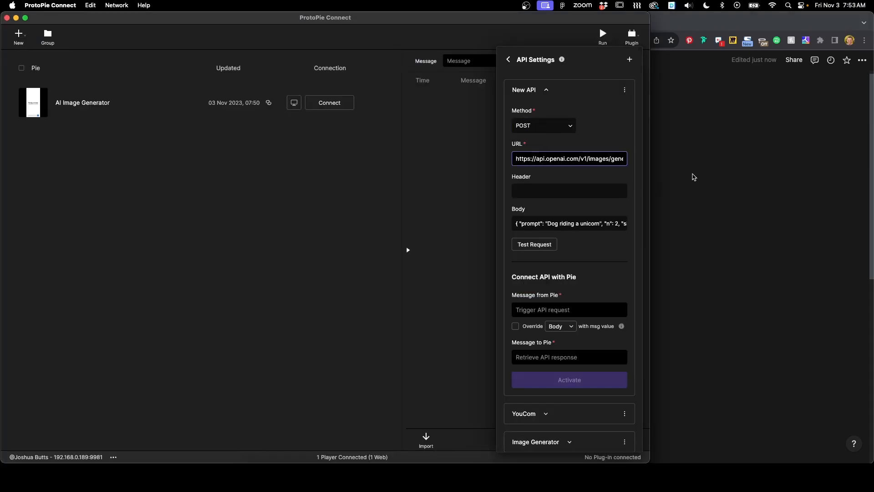
{"action": "key", "text": "super+Tab"}
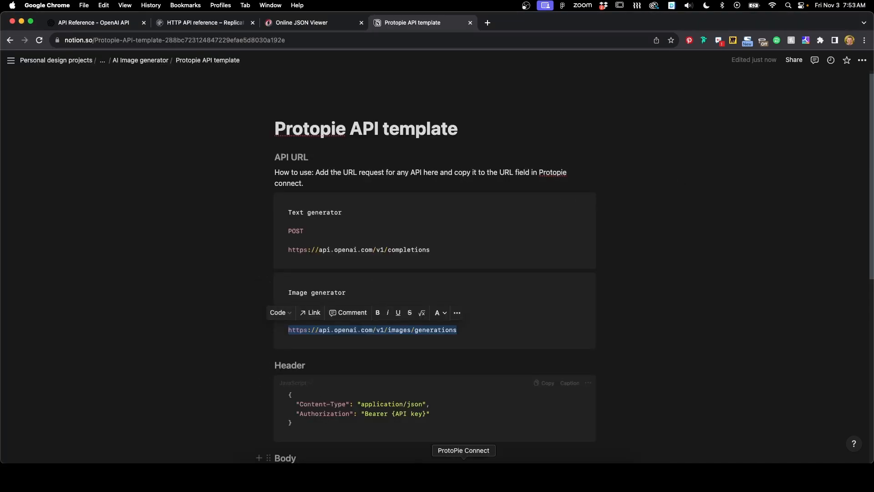
{"action": "left_click", "coordinate": [463, 475]}
{"action": "left_click", "coordinate": [556, 190]}
{"action": "key", "text": "super+v"}
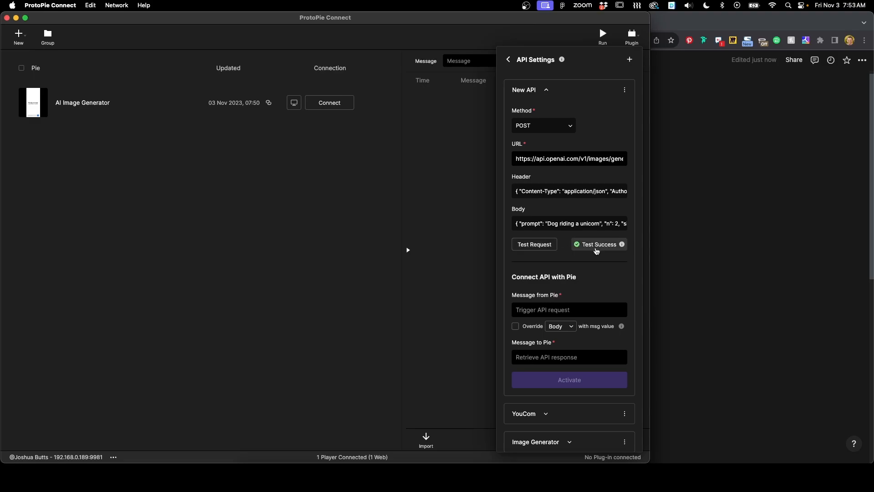
Step: Open the first generated image URL from the test response in a new browser tab, then close the tab and the response
{"action": "left_click", "coordinate": [596, 248]}
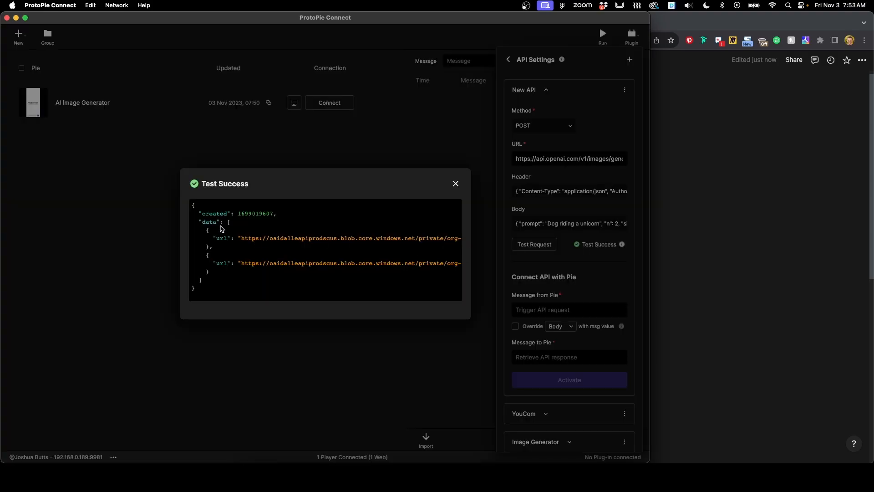
{"action": "left_click_drag", "start_coordinate": [242, 238], "coordinate": [448, 236]}
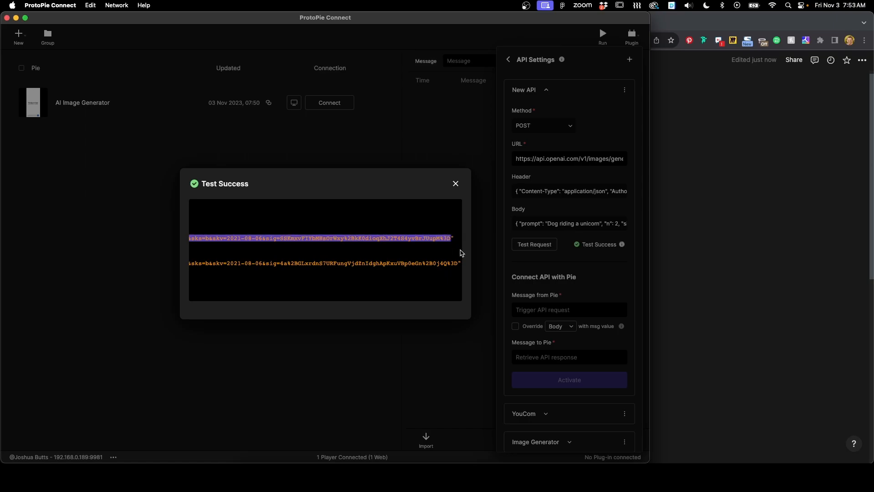
{"action": "left_click", "coordinate": [688, 150]}
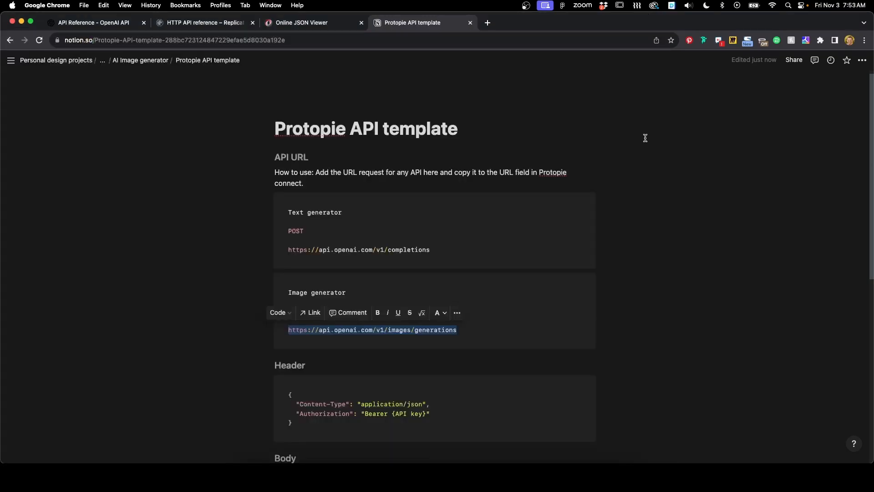
{"action": "left_click", "coordinate": [487, 22]}
{"action": "key", "text": "super+v"}
{"action": "key", "text": "Return"}
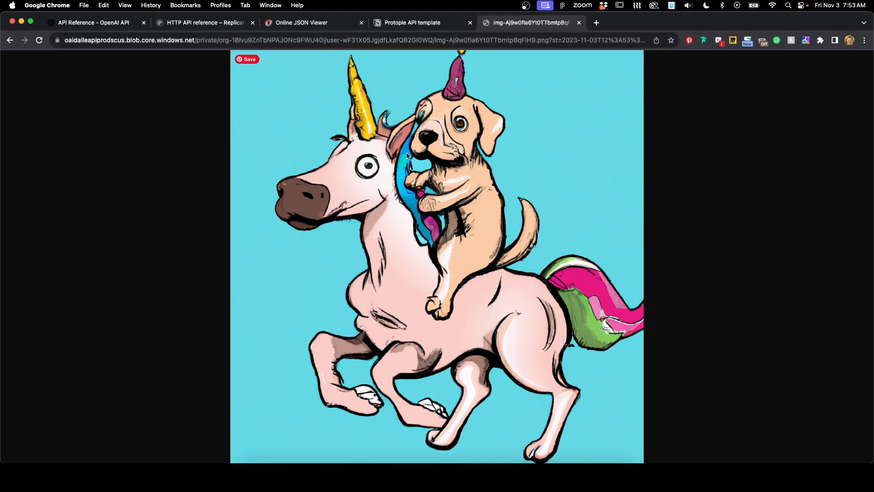
{"action": "left_click", "coordinate": [579, 22]}
{"action": "left_click", "coordinate": [109, 26]}
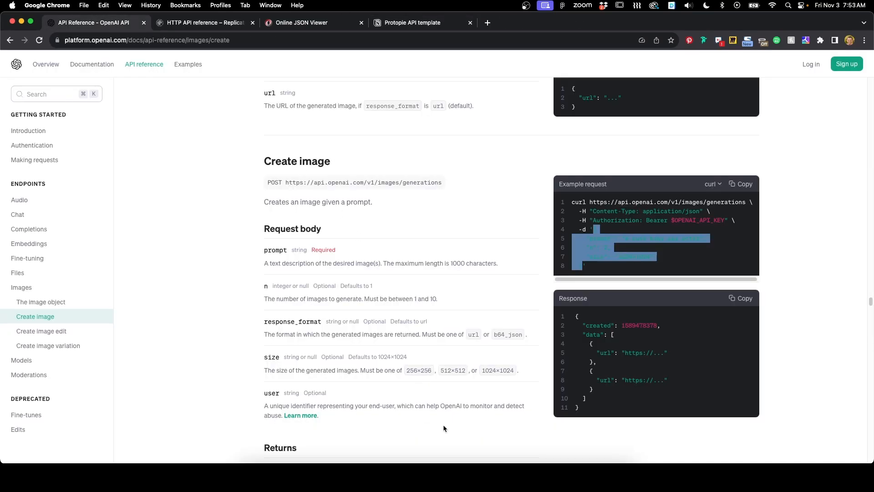
{"action": "left_click", "coordinate": [462, 457]}
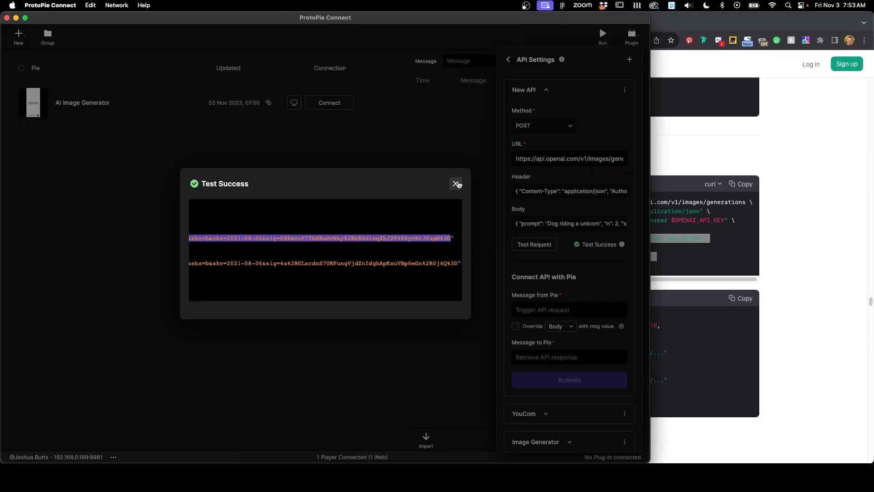
{"action": "left_click", "coordinate": [457, 183]}
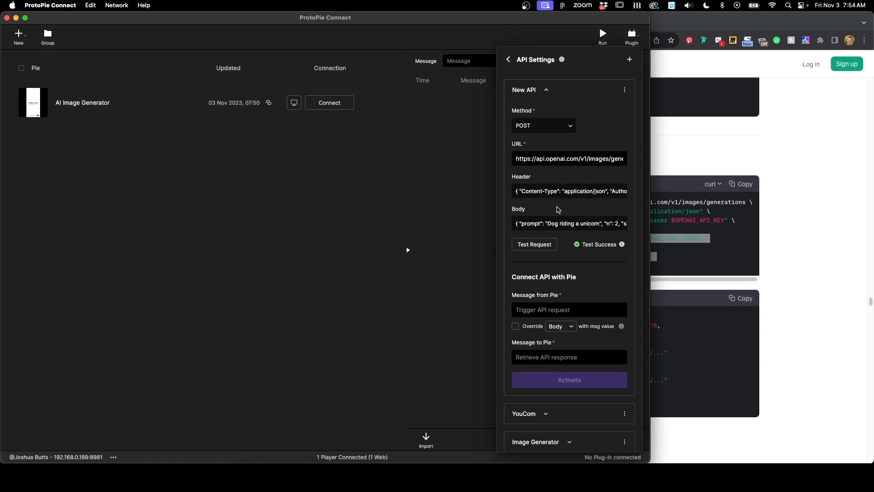
{"action": "left_click", "coordinate": [685, 128]}
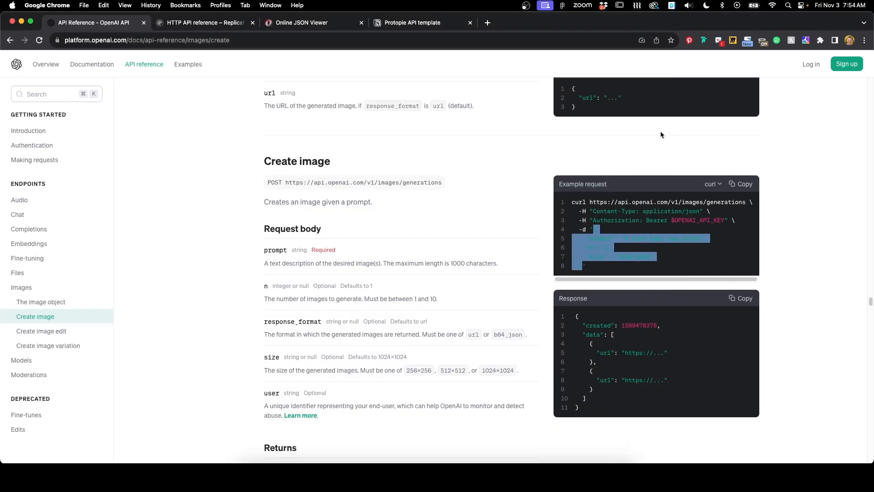
Step: Change the duplicated image body's prompt value back to REPLACEME
{"action": "left_click", "coordinate": [396, 24]}
{"action": "scroll", "coordinate": [360, 298], "scroll_direction": "down", "scroll_amount": 10}
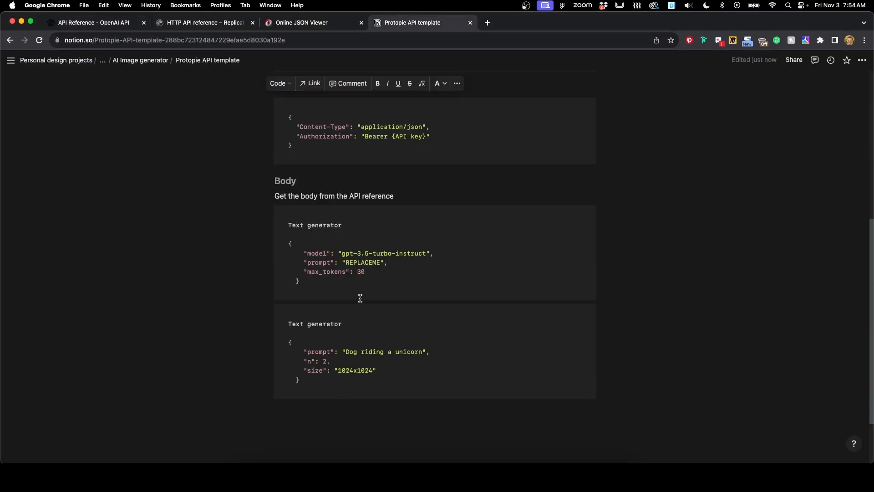
{"action": "left_click_drag", "start_coordinate": [347, 364], "coordinate": [423, 362]}
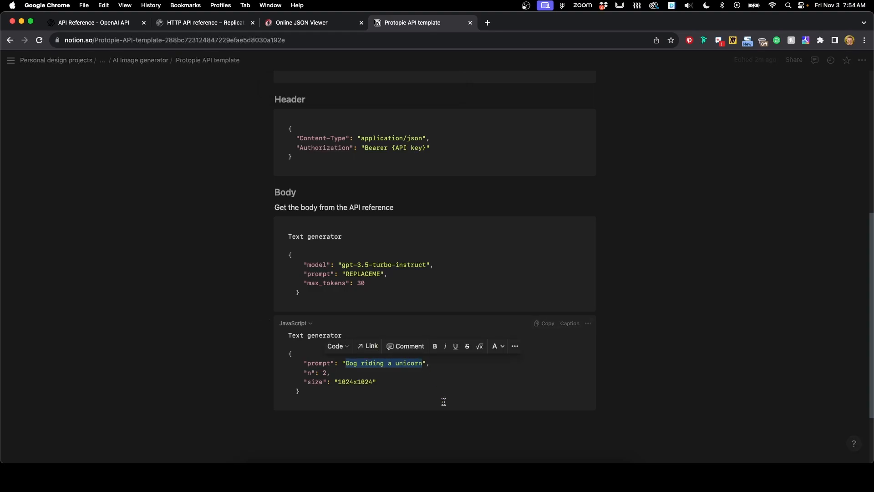
{"action": "type", "text": "REPLACEME"}
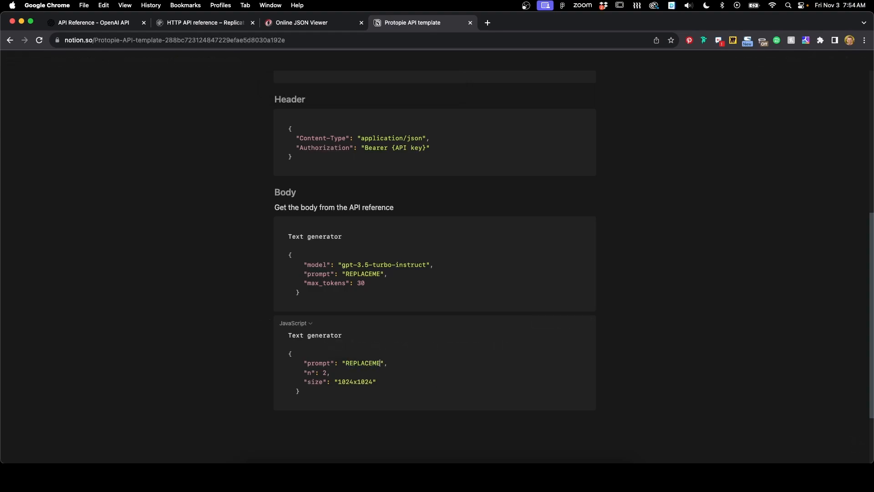
Step: Copy the image body and store it in a new text variable for all scenes in ProtoPie Studio
{"action": "left_click_drag", "start_coordinate": [323, 390], "coordinate": [289, 354]}
{"action": "key", "text": "super+c"}
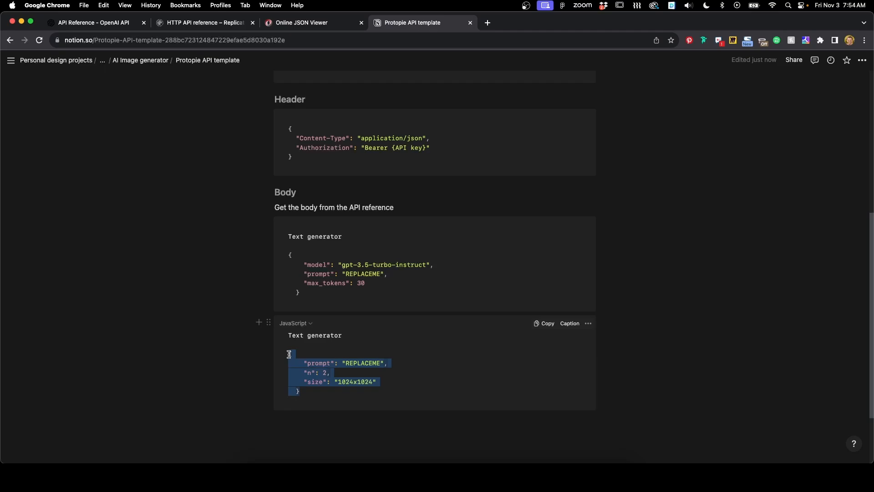
{"action": "left_click", "coordinate": [455, 477]}
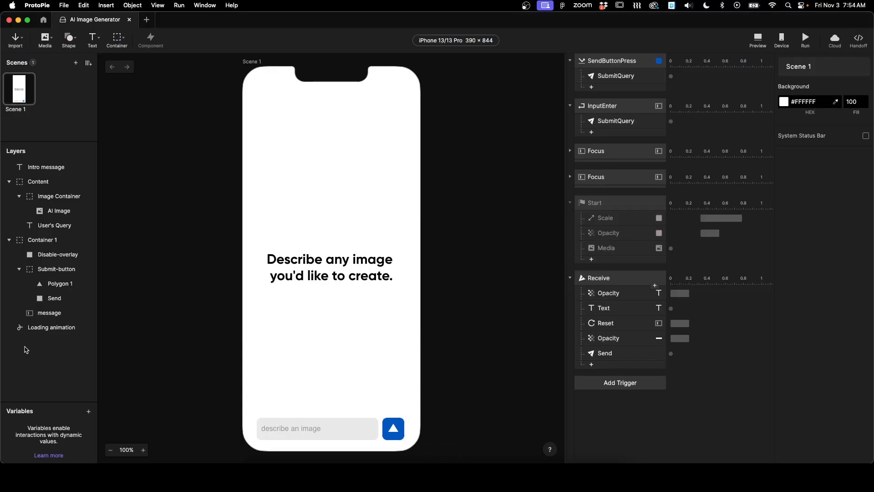
{"action": "left_click", "coordinate": [90, 412]}
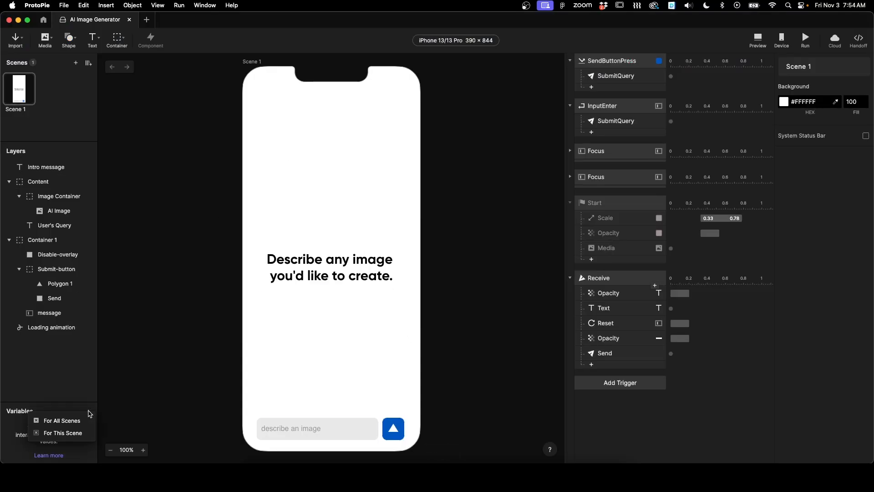
{"action": "left_click", "coordinate": [61, 424]}
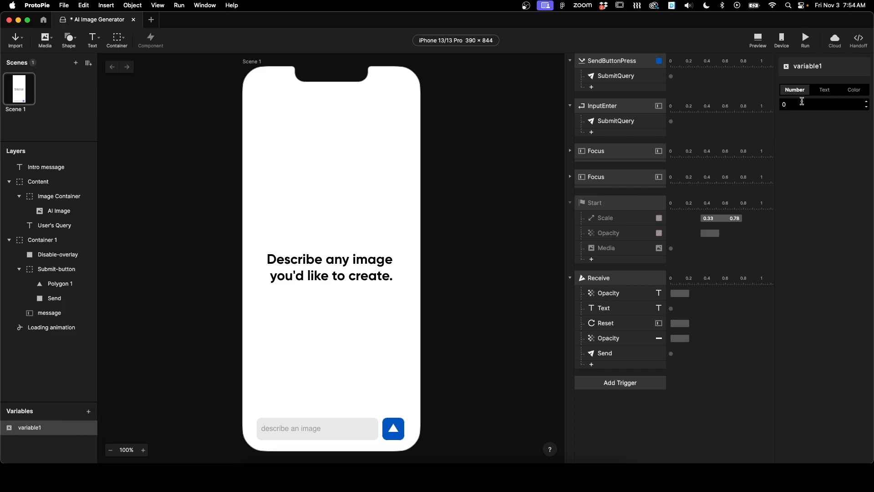
{"action": "left_click", "coordinate": [824, 90]}
{"action": "left_click", "coordinate": [807, 112]}
{"action": "key", "text": "super+v"}
{"action": "left_click", "coordinate": [825, 171]}
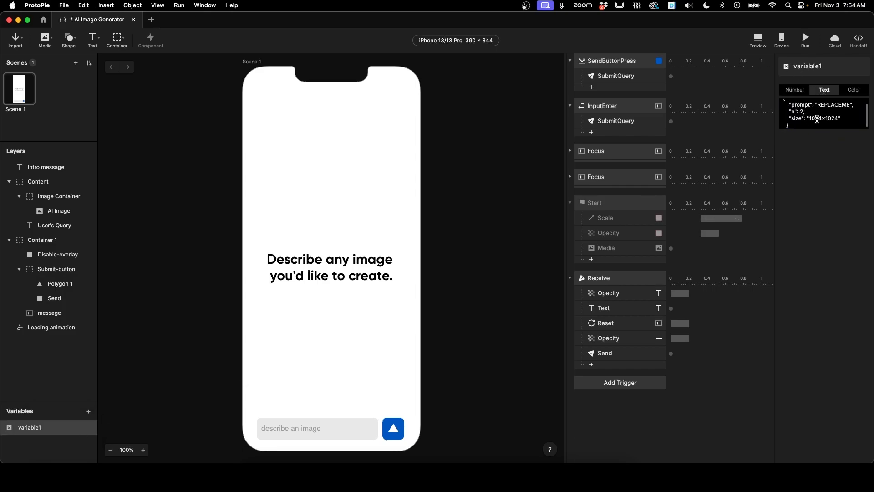
Step: Rename the new variable to BodyTemplate
{"action": "double_click", "coordinate": [38, 430]}
{"action": "type", "text": "Body Templa"}
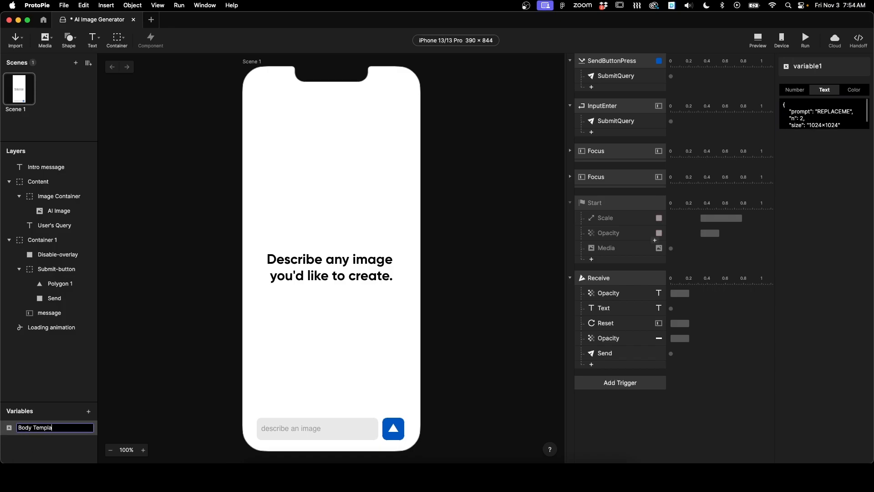
{"action": "type", "text": "te"}
{"action": "key", "text": "Return"}
{"action": "left_click", "coordinate": [444, 201]}
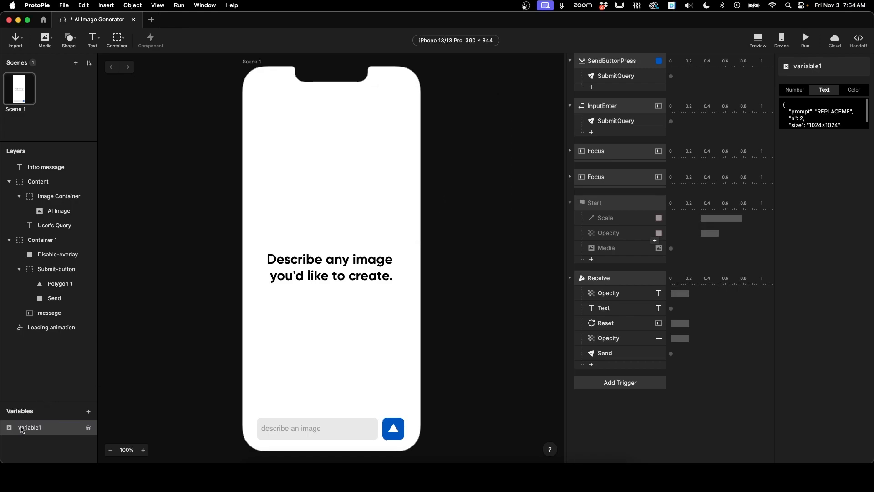
{"action": "double_click", "coordinate": [28, 427]}
{"action": "type", "text": "BodyTemplate"}
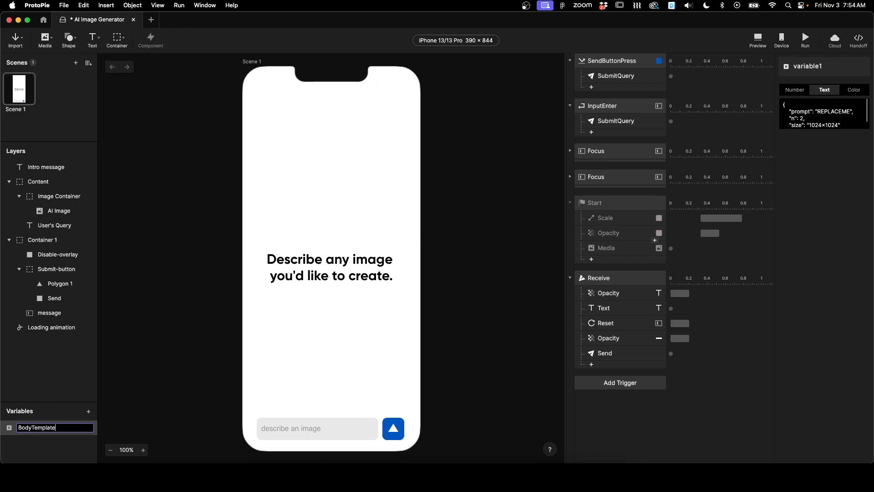
{"action": "key", "text": "Return"}
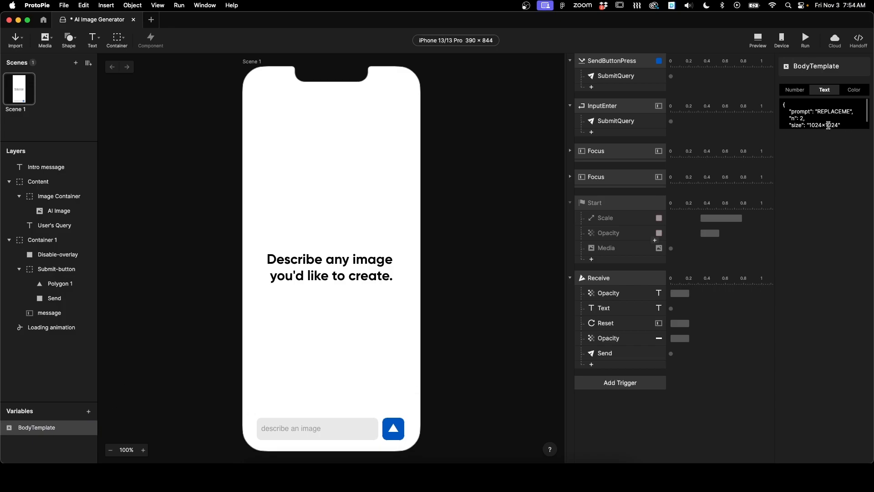
Step: Make the Receive trigger's Send response send its value as replace(BodyTemplate, "REPLACEME", message.text)
{"action": "left_click", "coordinate": [616, 353]}
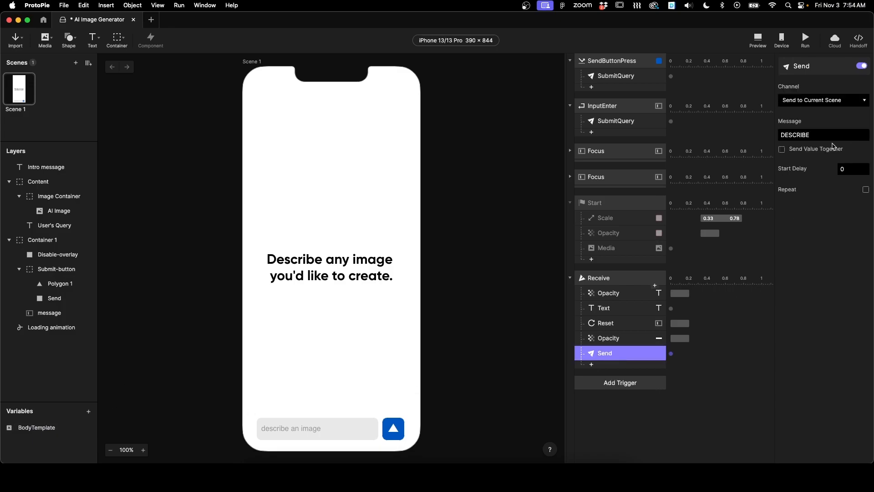
{"action": "left_click", "coordinate": [810, 150]}
{"action": "left_click", "coordinate": [810, 163]}
{"action": "left_click", "coordinate": [865, 162]}
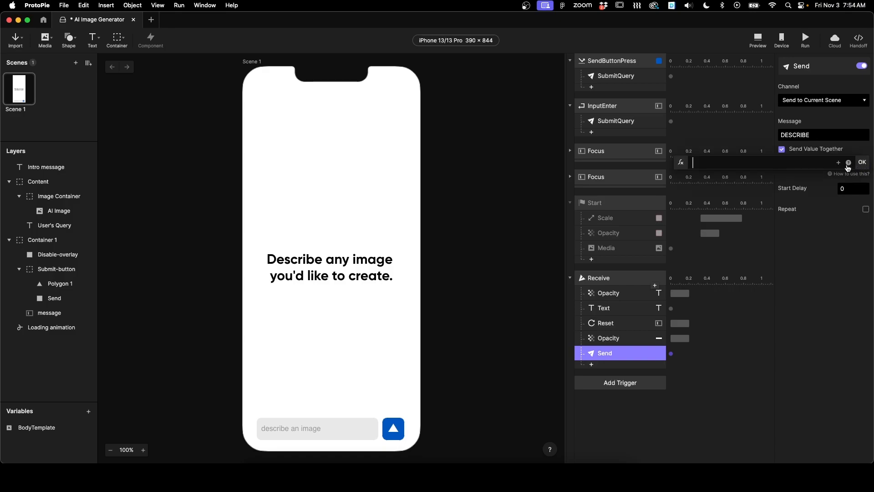
{"action": "type", "text": "bod"}
{"action": "left_click", "coordinate": [799, 174]}
{"action": "double_click", "coordinate": [711, 164]}
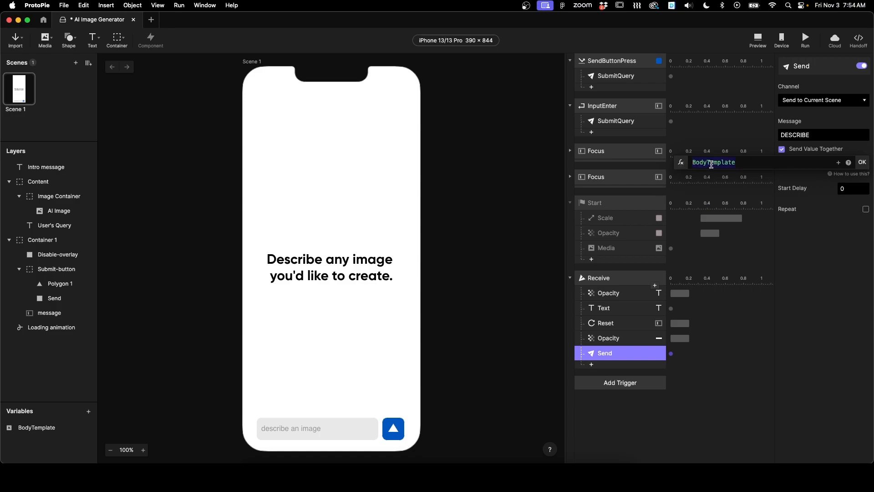
{"action": "key", "text": "Left"}
{"action": "type", "text": "repl"}
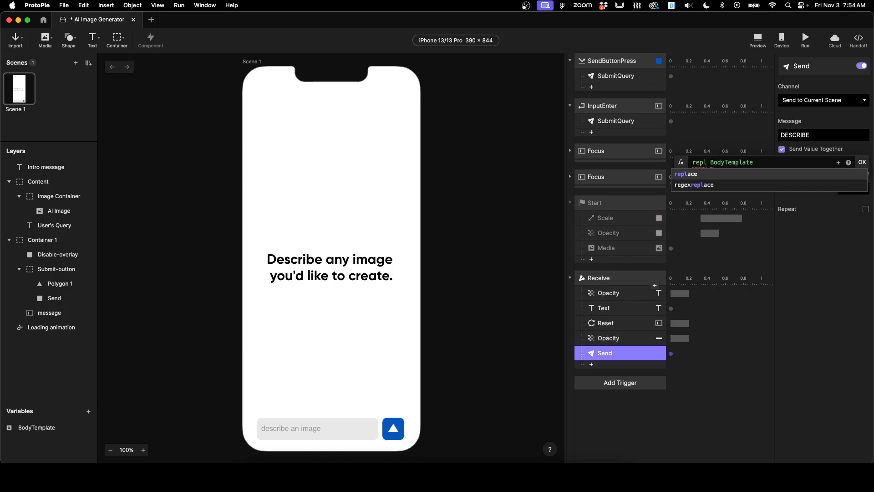
{"action": "key", "text": "Return"}
{"action": "type", "text": "("}
{"action": "key", "text": "Right"}
{"action": "key", "text": "shift+super+Right"}
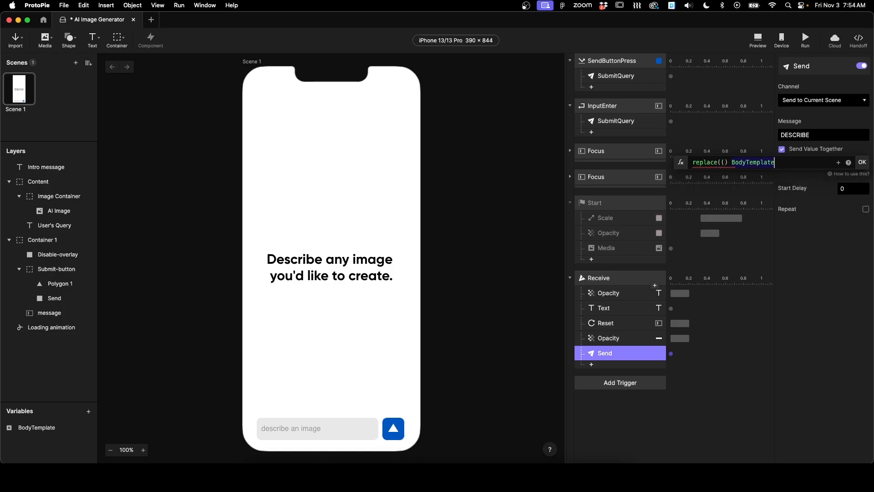
{"action": "left_click", "coordinate": [729, 162]}
{"action": "key", "text": "BackSpace"}
{"action": "key", "text": "BackSpace"}
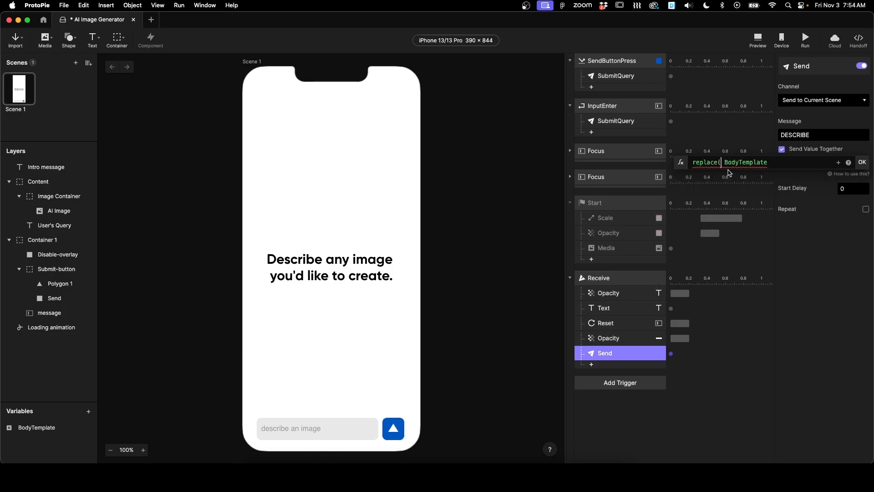
{"action": "key", "text": "Delete"}
{"action": "left_click", "coordinate": [768, 164]}
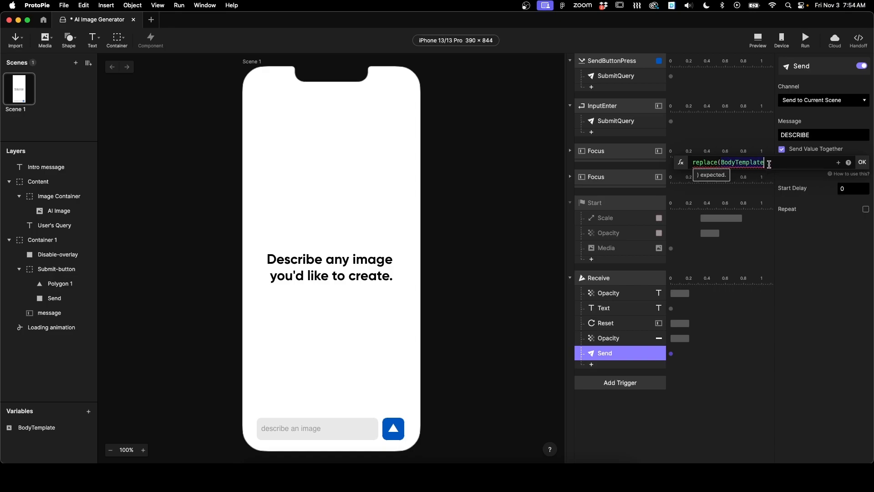
{"action": "type", "text": ","}
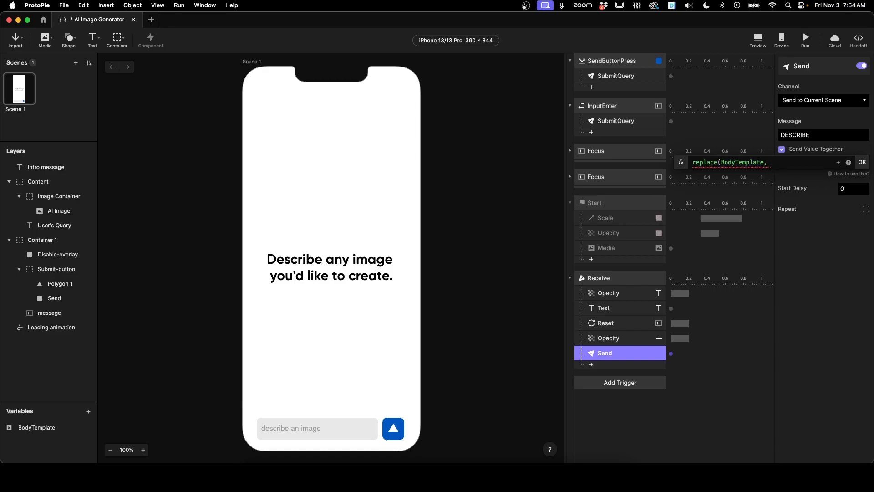
{"action": "type", "text": " \"REPLACEME\","}
{"action": "left_click", "coordinate": [839, 162]}
{"action": "left_click", "coordinate": [821, 325]}
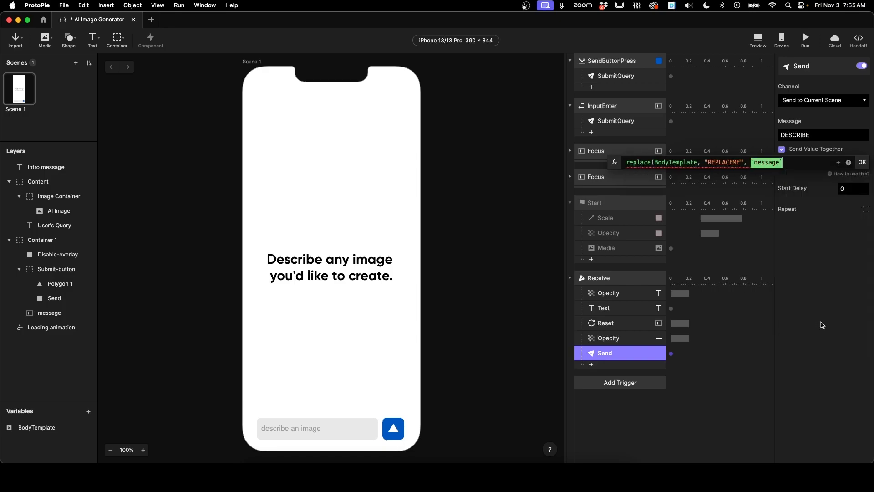
{"action": "type", "text": ".text"}
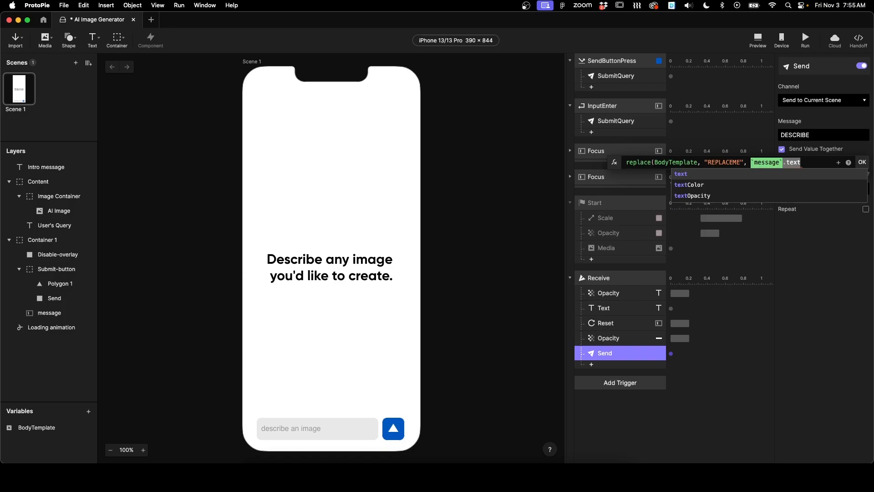
{"action": "type", "text": ")"}
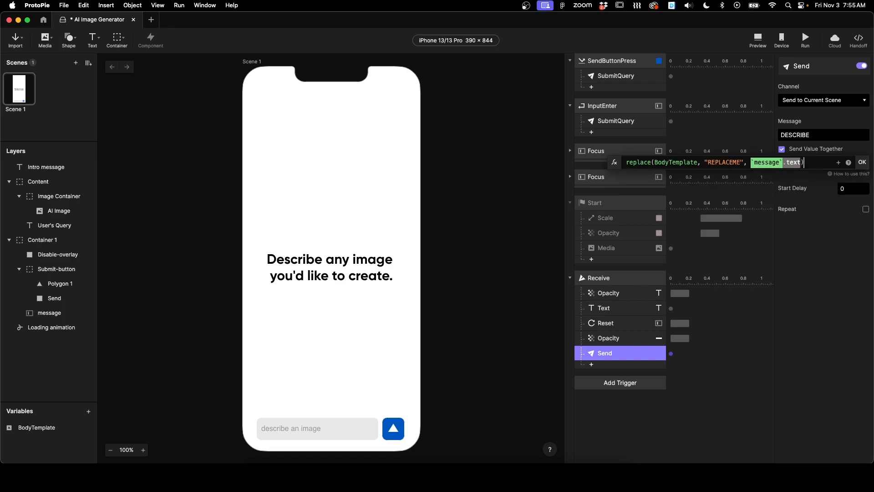
{"action": "left_click", "coordinate": [862, 162]}
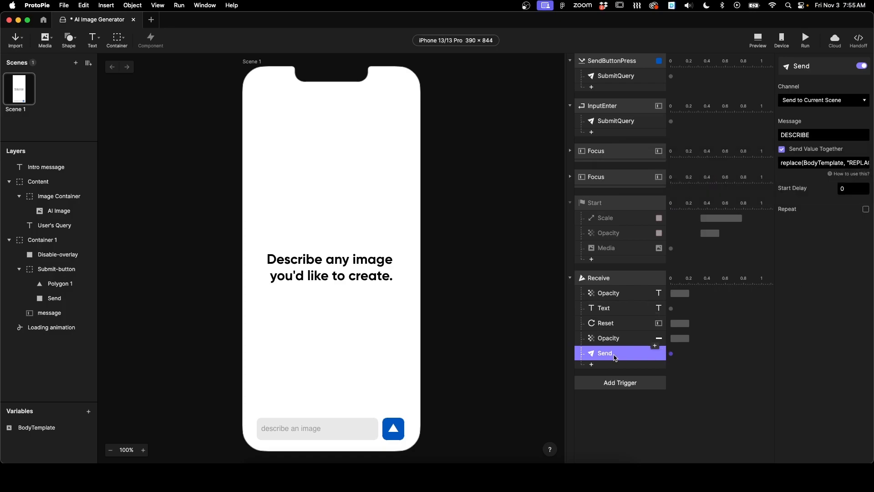
Step: Move the Send response above the Reset response in the Receive trigger
{"action": "left_click_drag", "start_coordinate": [606, 355], "coordinate": [613, 322]}
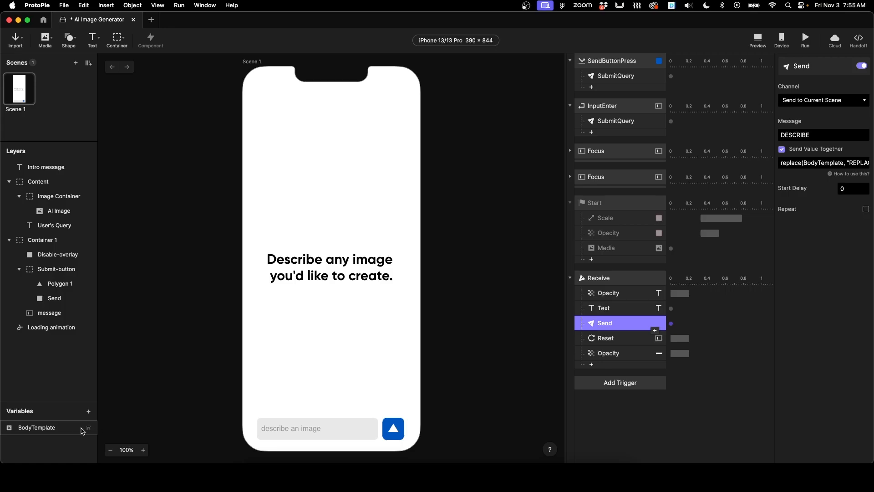
{"action": "left_click", "coordinate": [612, 402]}
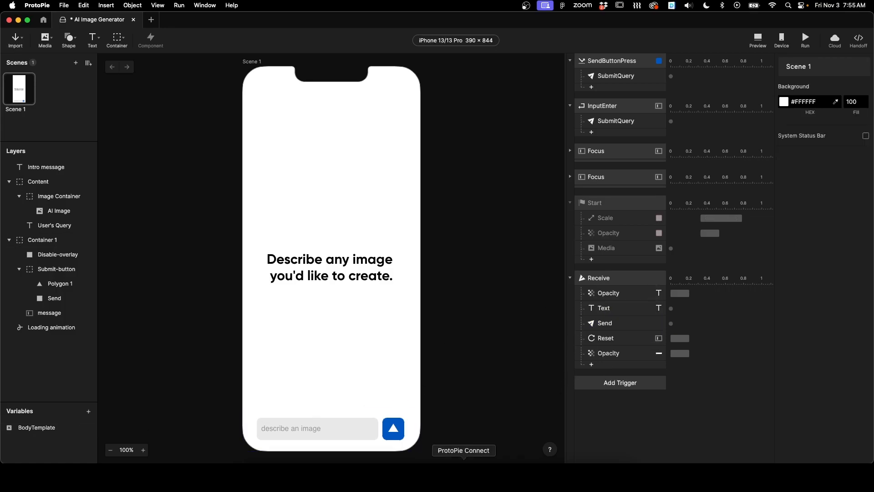
Step: In ProtoPie Connect, set the API's Message from Pie to DESCRIBE and override the Body with the message value
{"action": "left_click", "coordinate": [463, 460]}
{"action": "left_click", "coordinate": [540, 310]}
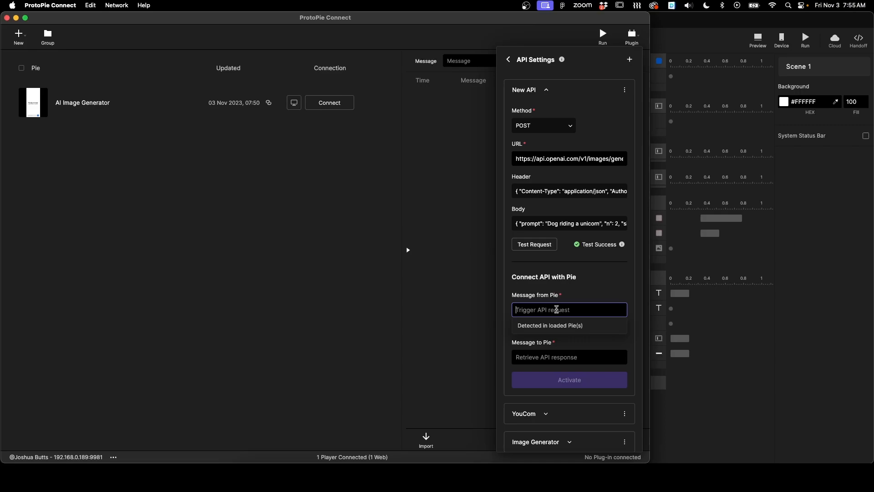
{"action": "type", "text": "DEC"}
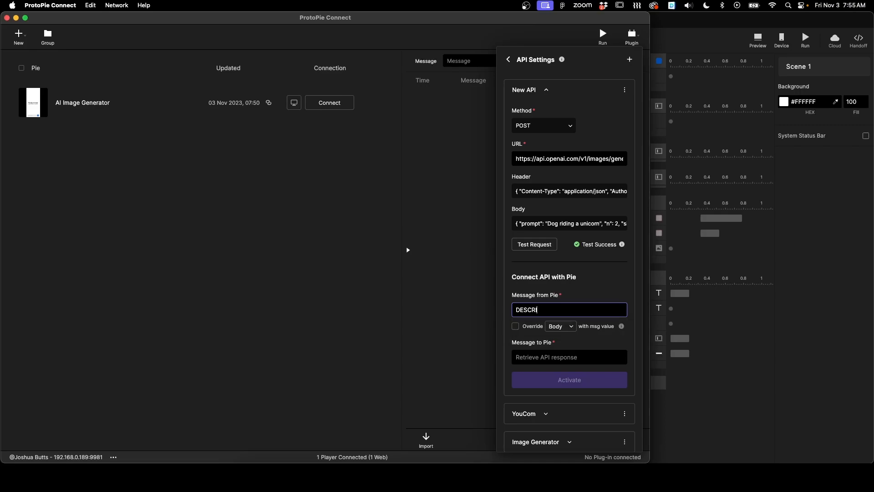
{"action": "left_click", "coordinate": [609, 291]}
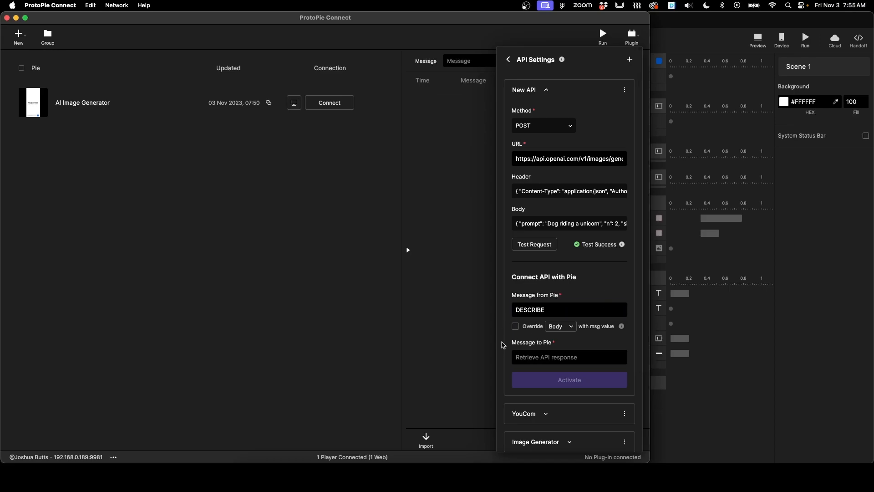
{"action": "left_click", "coordinate": [515, 326]}
{"action": "left_click", "coordinate": [566, 326]}
{"action": "left_click", "coordinate": [560, 369]}
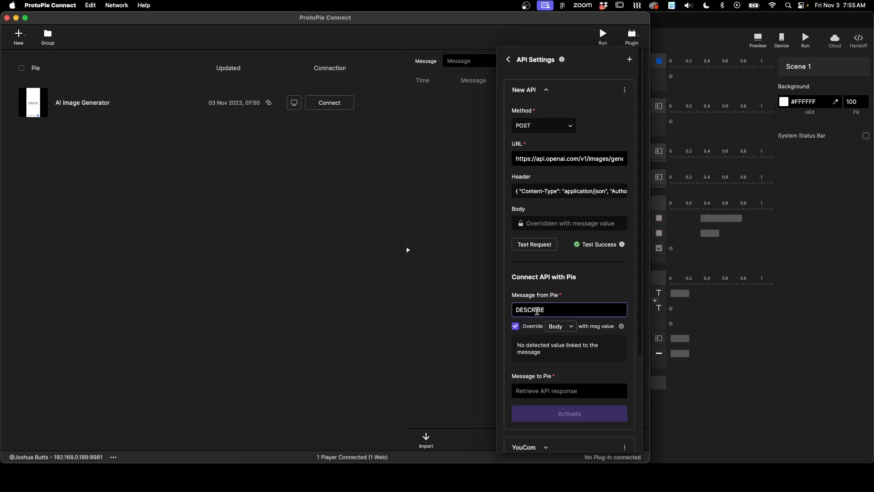
Step: Set the API's Message to Pie to THEIMAGE and activate the API
{"action": "left_click", "coordinate": [563, 385]}
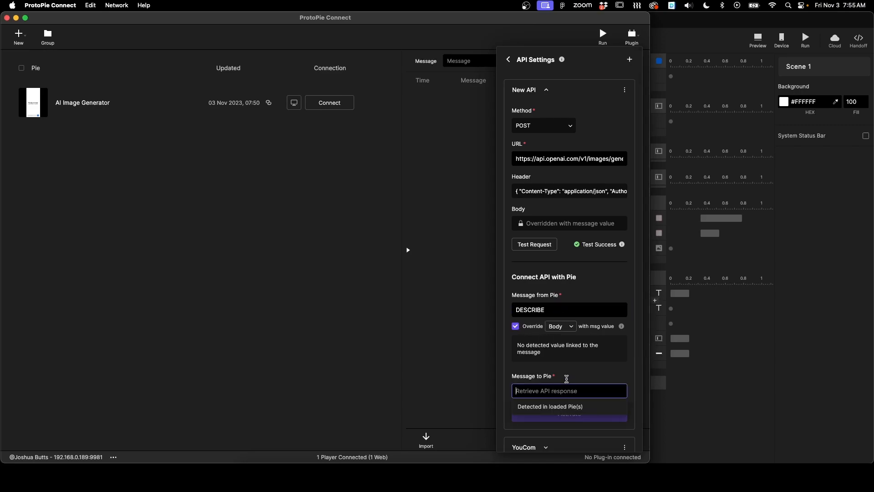
{"action": "type", "text": "THEIMAGE"}
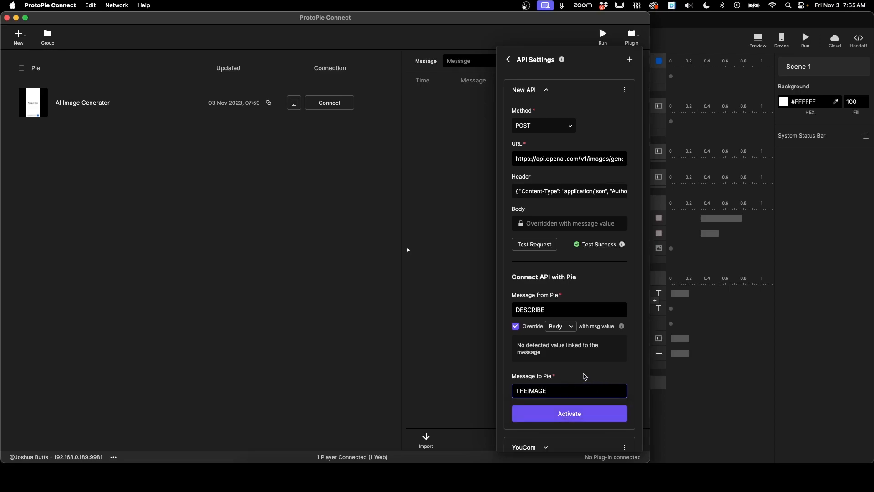
{"action": "left_click", "coordinate": [574, 415]}
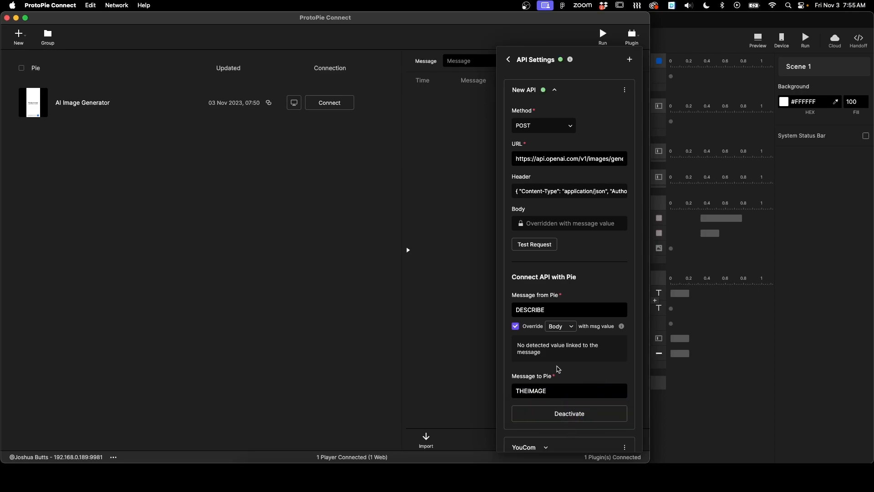
Step: Back in ProtoPie Studio, add a Receive trigger for the THEIMAGE message on the ProtoPie Connect/Studio channel
{"action": "left_click", "coordinate": [722, 400]}
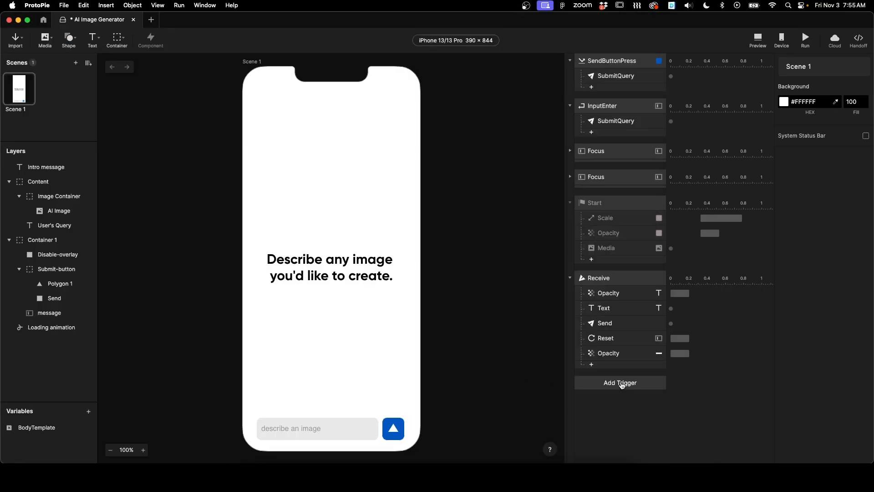
{"action": "left_click", "coordinate": [622, 385]}
{"action": "left_click", "coordinate": [745, 380]}
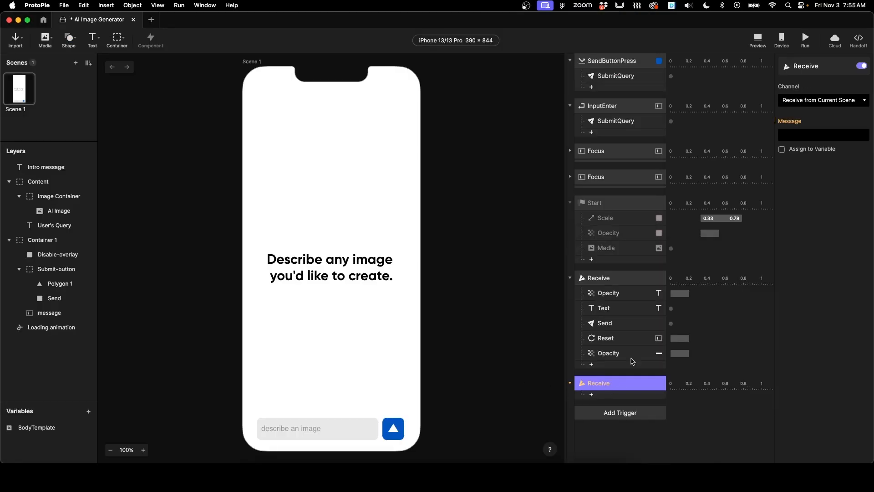
{"action": "left_click", "coordinate": [817, 135]}
{"action": "type", "text": "THEIMA"}
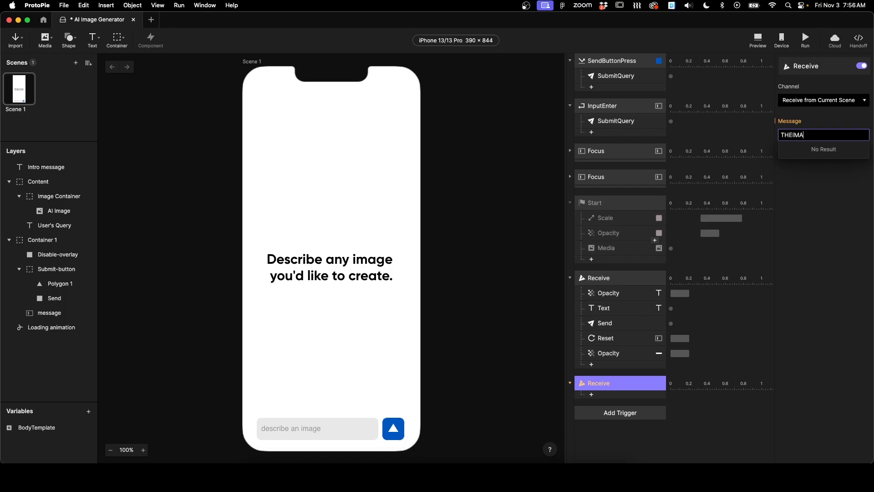
{"action": "key", "text": "Return"}
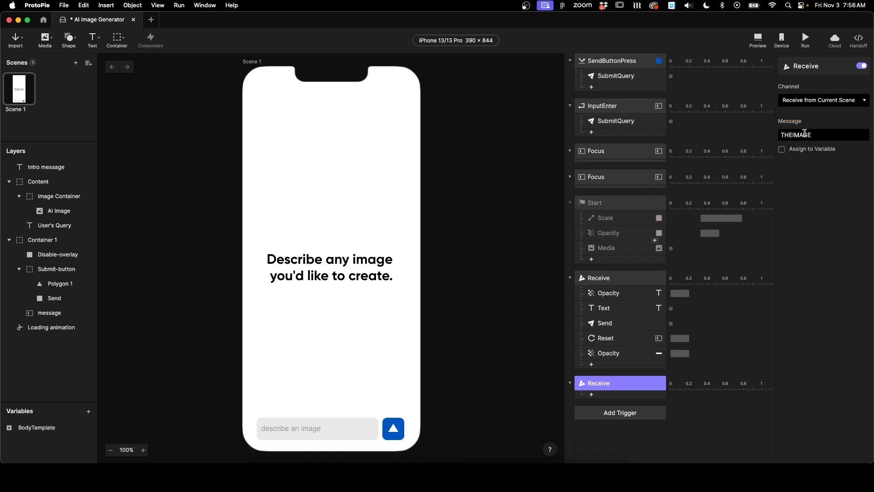
{"action": "left_click", "coordinate": [823, 105]}
{"action": "left_click", "coordinate": [840, 117]}
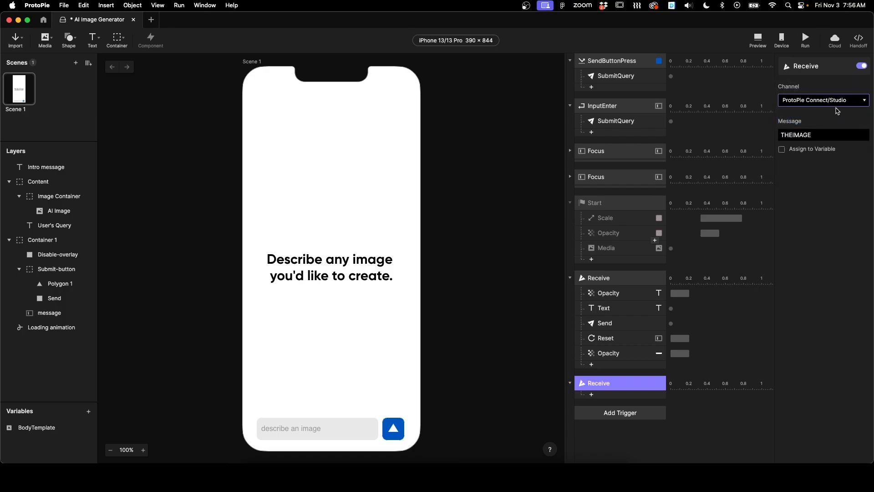
Step: Copy the Start trigger's Scale, Opacity and Media responses into the new Receive trigger
{"action": "left_click", "coordinate": [608, 221]}
{"action": "left_click", "coordinate": [611, 251], "text": "shift"}
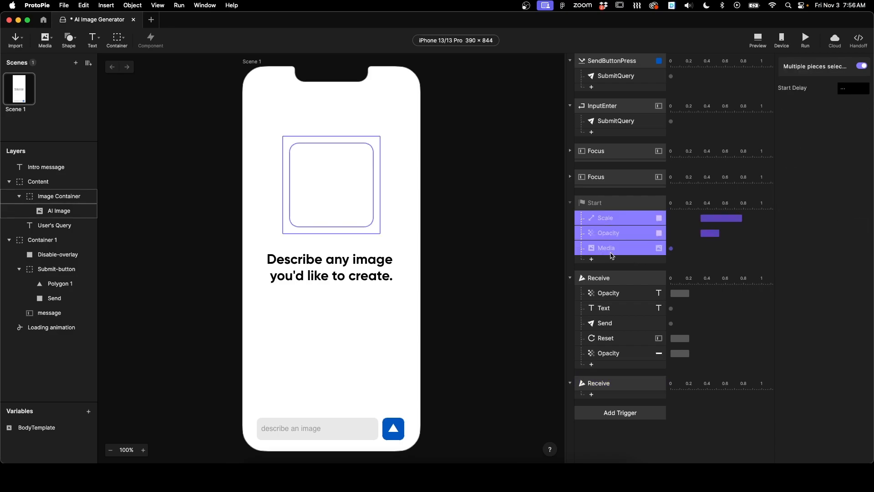
{"action": "left_click", "coordinate": [613, 394]}
{"action": "key", "text": "super+v"}
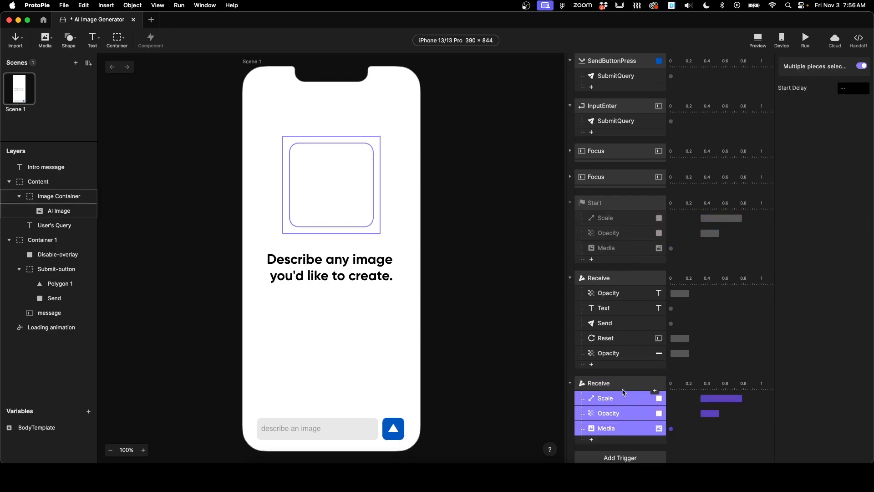
Step: Review the pasted responses and enable Assign to Variable on the THEIMAGE Receive trigger
{"action": "scroll", "coordinate": [593, 382], "scroll_direction": "down", "scroll_amount": 1}
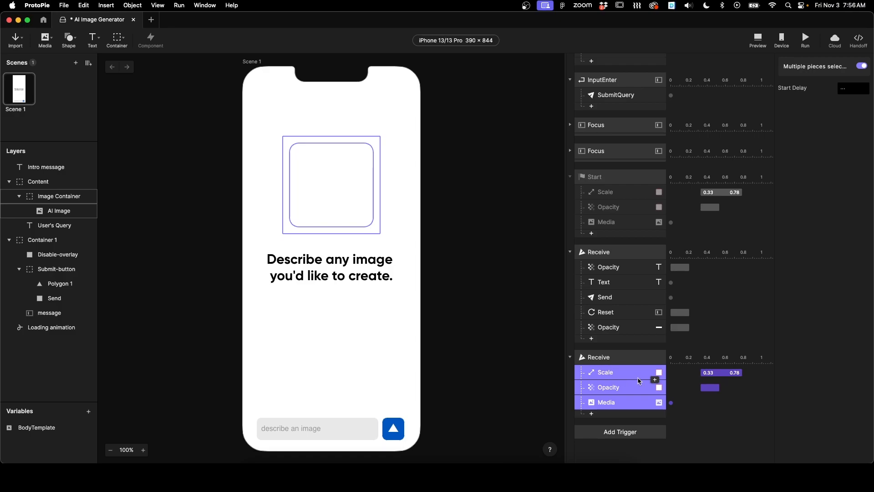
{"action": "left_click", "coordinate": [610, 374]}
{"action": "left_click", "coordinate": [613, 388]}
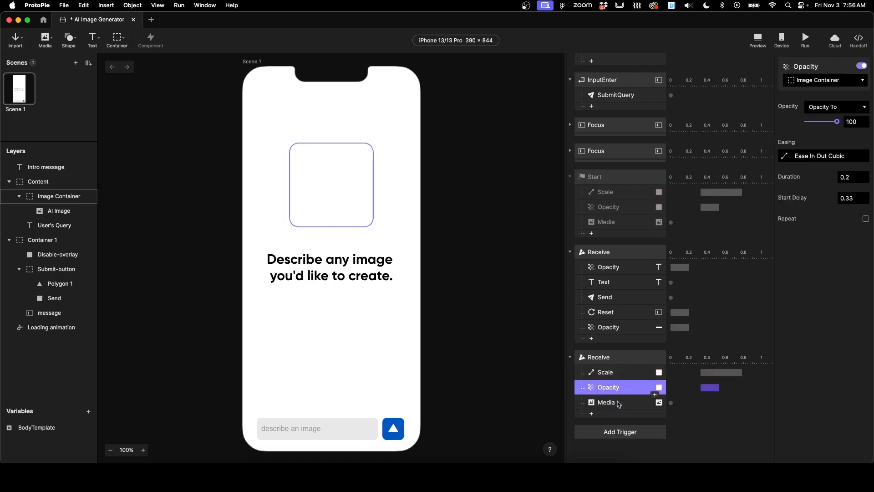
{"action": "left_click", "coordinate": [608, 404]}
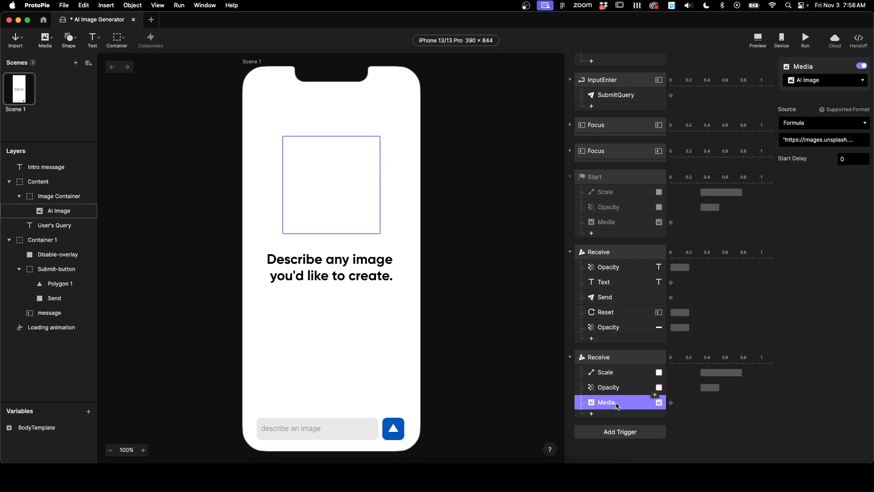
{"action": "left_click", "coordinate": [605, 359]}
{"action": "left_click", "coordinate": [782, 150]}
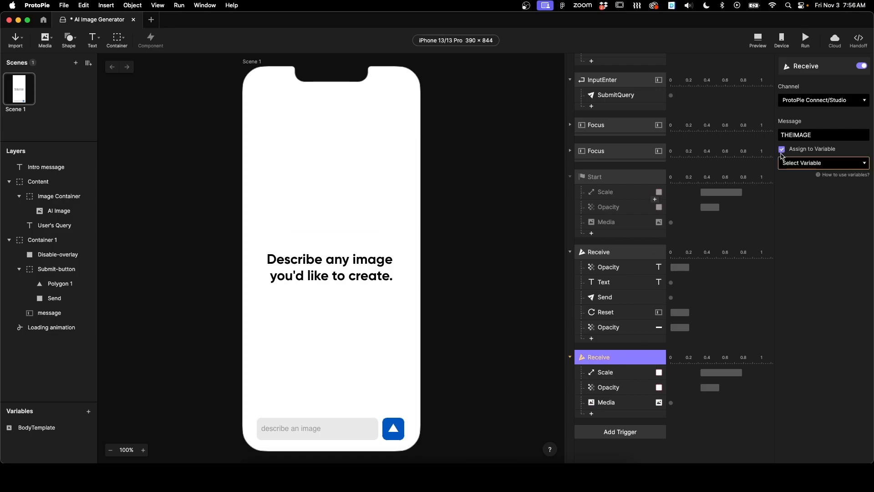
{"action": "left_click", "coordinate": [815, 165]}
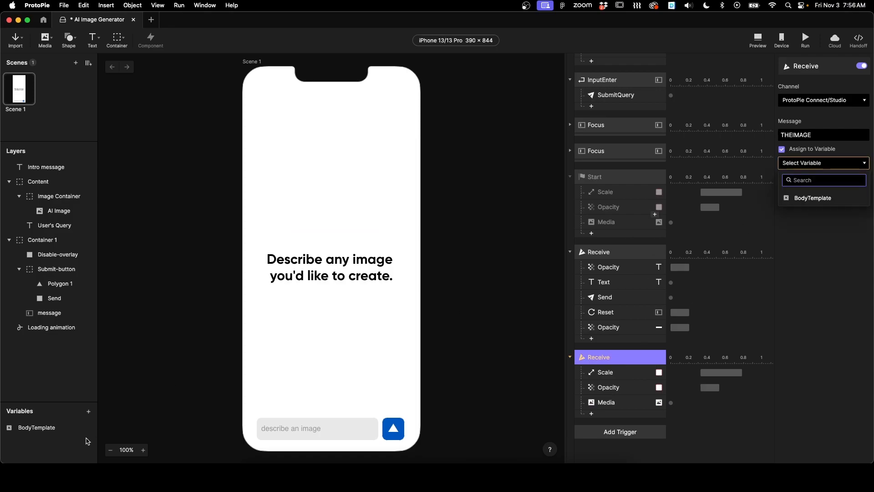
Step: Create a new variable and name it Image
{"action": "left_click", "coordinate": [87, 415]}
{"action": "left_click", "coordinate": [88, 412]}
{"action": "left_click", "coordinate": [66, 421]}
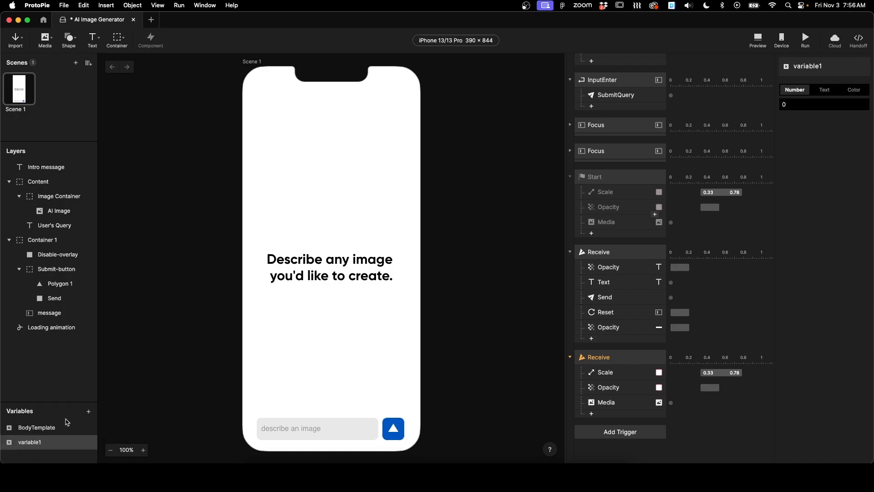
{"action": "double_click", "coordinate": [32, 441]}
{"action": "key", "text": "BackSpace"}
{"action": "type", "text": "Imag"}
{"action": "key", "text": "Return"}
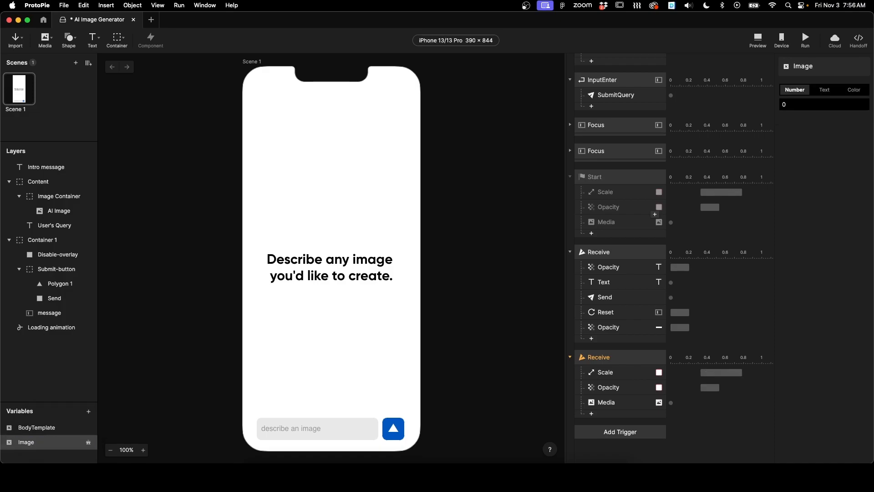
Step: Assign the THEIMAGE Receive trigger's value to the Image variable and select its Media response
{"action": "left_click", "coordinate": [615, 403]}
{"action": "left_click", "coordinate": [615, 357]}
{"action": "left_click", "coordinate": [819, 164]}
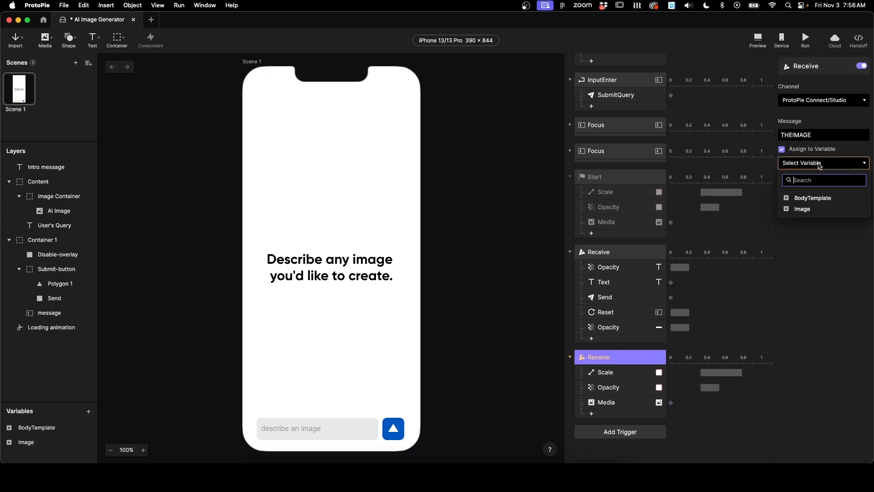
{"action": "left_click", "coordinate": [808, 209]}
{"action": "left_click", "coordinate": [607, 403]}
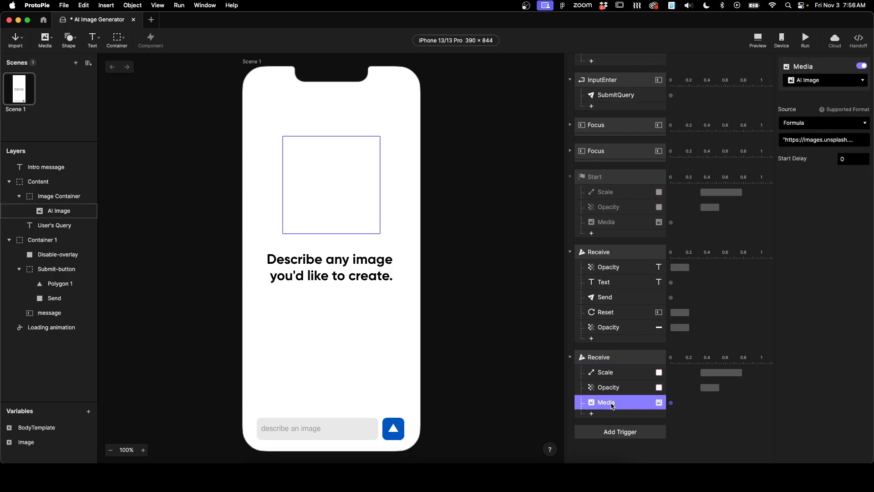
Step: Replace the AI Image Media response's source formula with parseJson()
{"action": "left_click", "coordinate": [840, 139]}
{"action": "key", "text": "super+a"}
{"action": "key", "text": "BackSpace"}
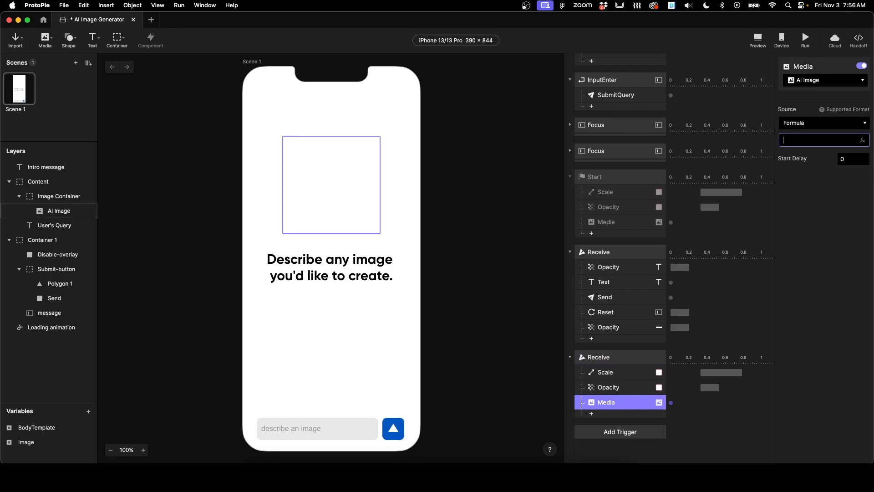
{"action": "left_click", "coordinate": [862, 140]}
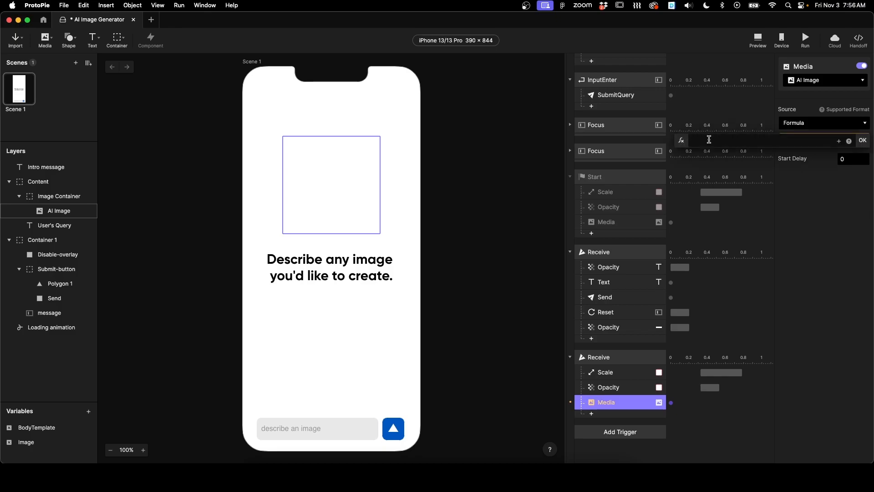
{"action": "type", "text": "parse"}
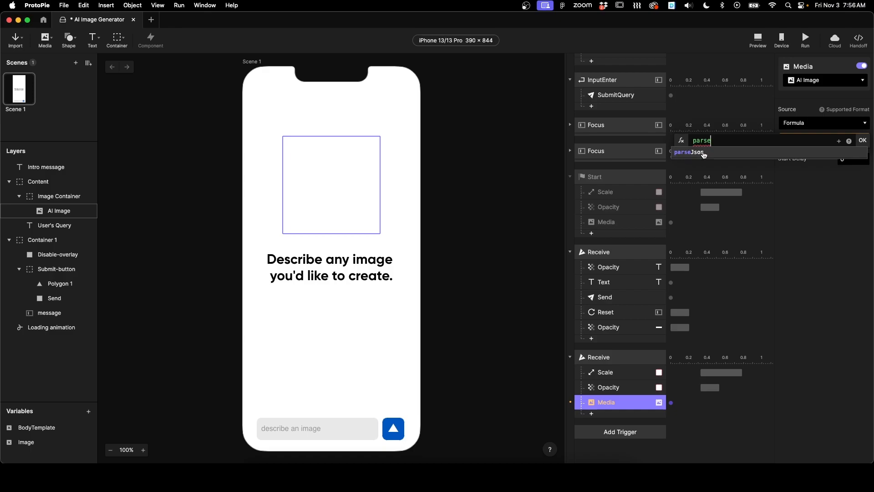
{"action": "left_click", "coordinate": [717, 154]}
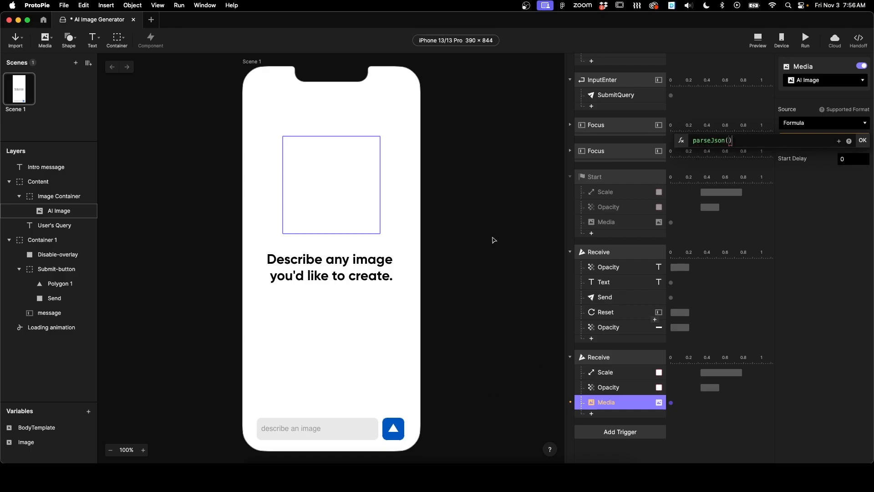
{"action": "left_click", "coordinate": [862, 142]}
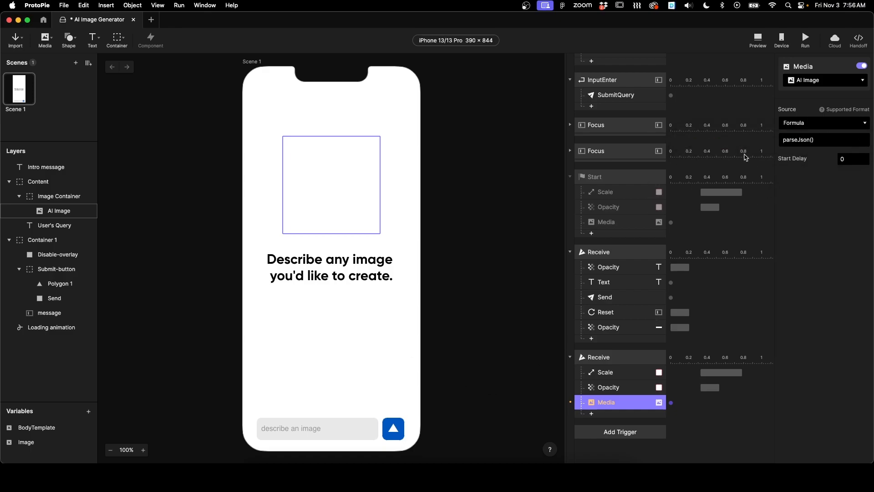
Step: In ProtoPie Connect, run a test request on the New API and turn off the Body override with message value
{"action": "left_click", "coordinate": [464, 475]}
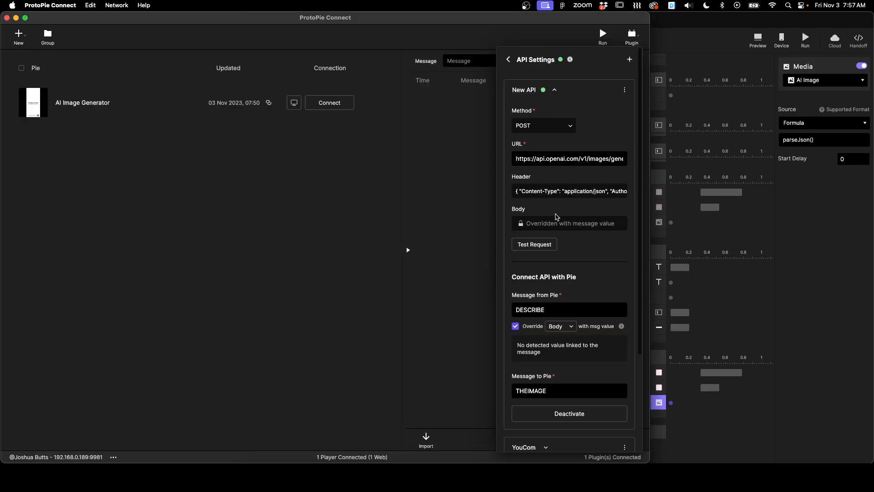
{"action": "left_click", "coordinate": [537, 245]}
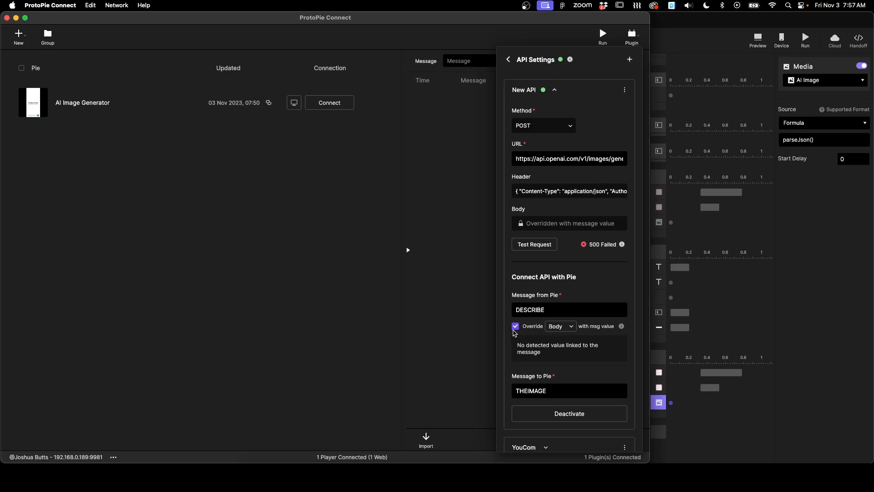
{"action": "left_click", "coordinate": [515, 327]}
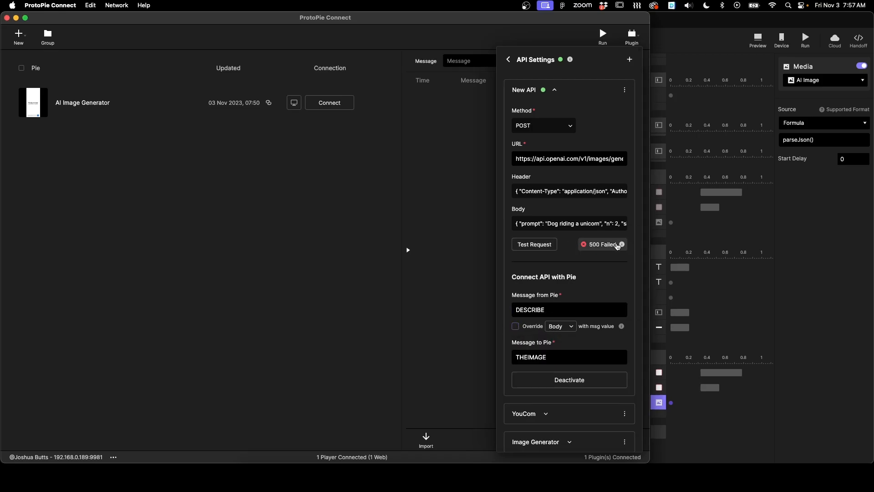
Step: Examine the failed test request's error details
{"action": "left_click", "coordinate": [610, 245]}
{"action": "left_click_drag", "start_coordinate": [277, 249], "coordinate": [490, 259]}
{"action": "left_click", "coordinate": [405, 259]}
{"action": "scroll", "coordinate": [404, 260], "scroll_direction": "right", "scroll_amount": 6}
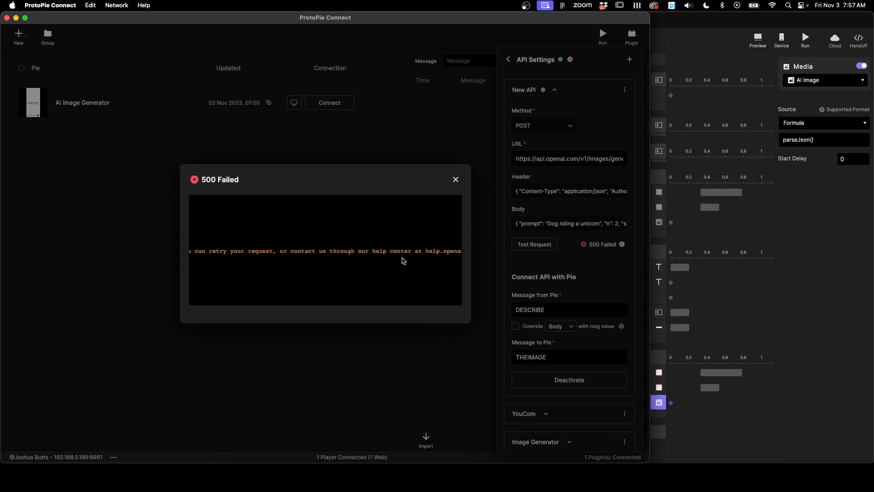
{"action": "left_click", "coordinate": [455, 179]}
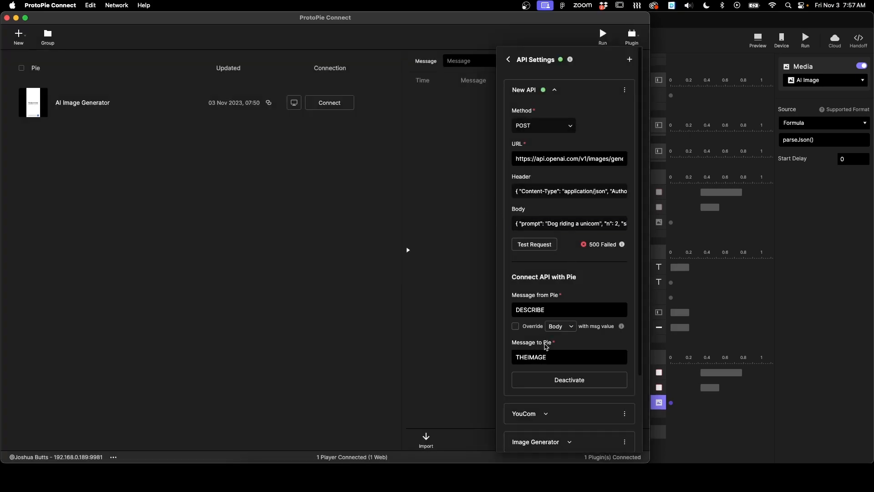
Step: Run the test request again, open the successful response and copy its JSON
{"action": "left_click", "coordinate": [539, 244]}
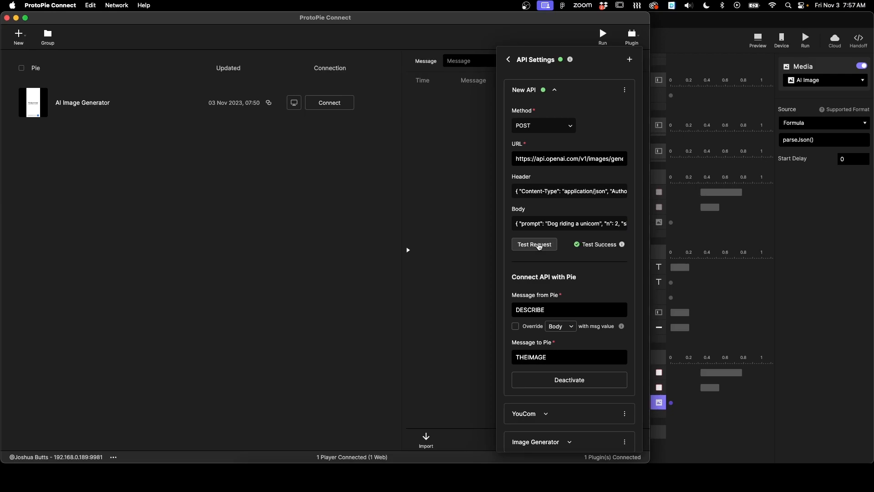
{"action": "left_click", "coordinate": [592, 244]}
{"action": "left_click_drag", "start_coordinate": [228, 290], "coordinate": [187, 209]}
{"action": "key", "text": "super+c"}
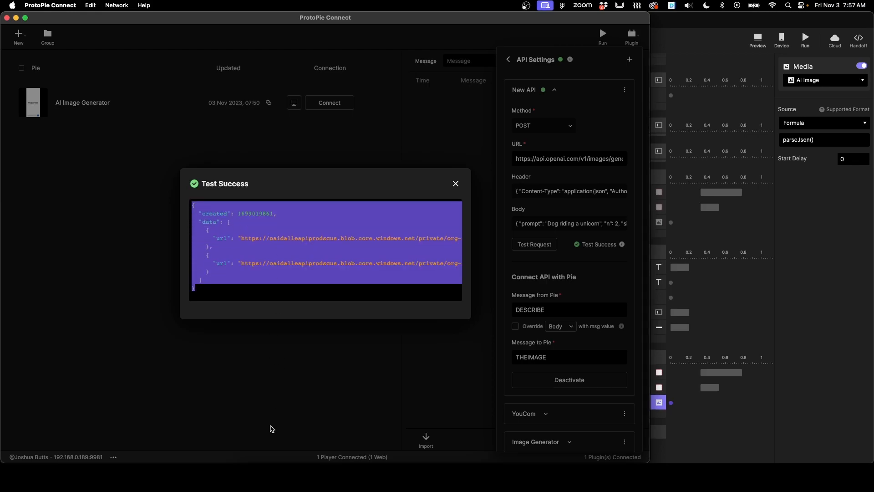
Step: Paste the response JSON into the Online JSON Viewer and expand the data entries to inspect their structure
{"action": "left_click", "coordinate": [273, 477]}
{"action": "left_click", "coordinate": [314, 23]}
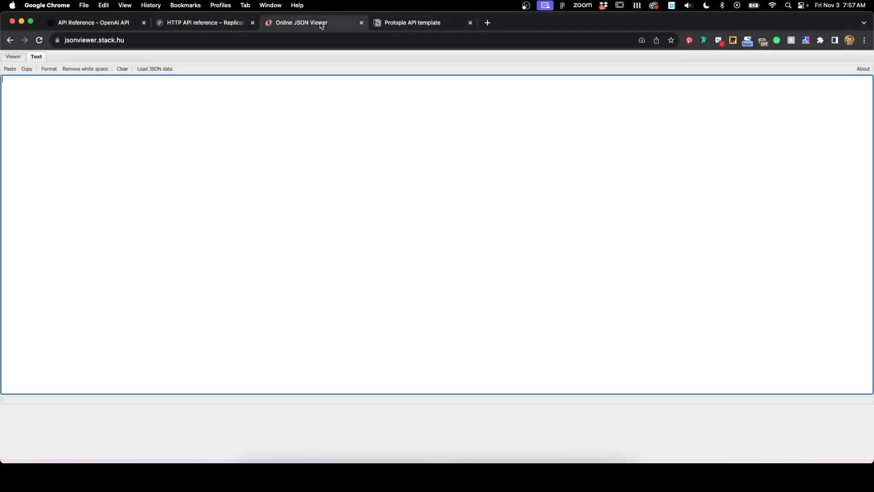
{"action": "key", "text": "super+v"}
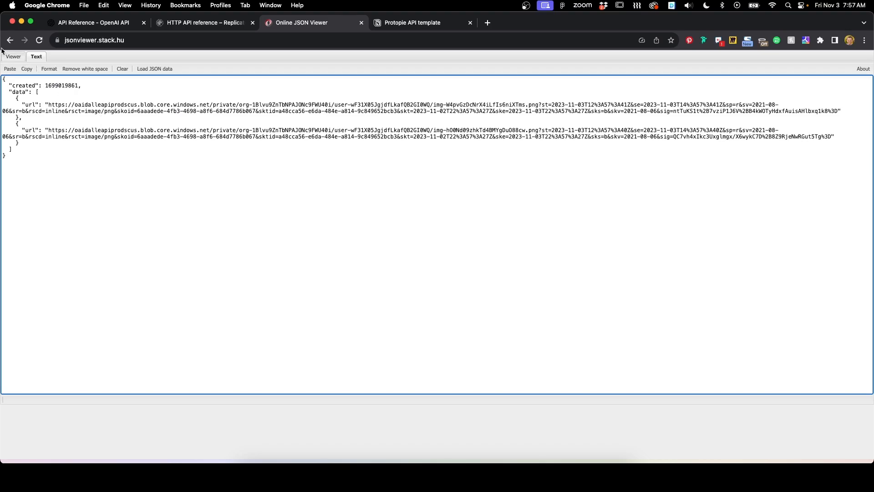
{"action": "left_click", "coordinate": [13, 56]}
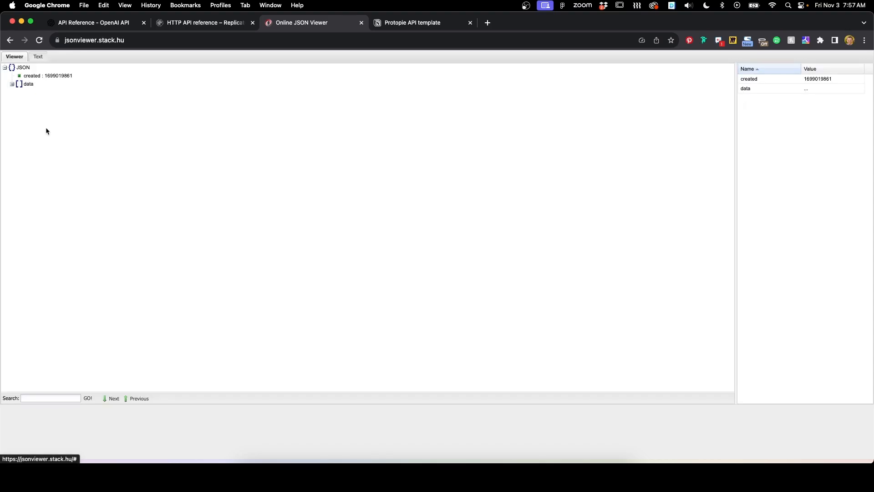
{"action": "left_click", "coordinate": [12, 84]}
{"action": "left_click", "coordinate": [19, 92]}
{"action": "left_click", "coordinate": [20, 108]}
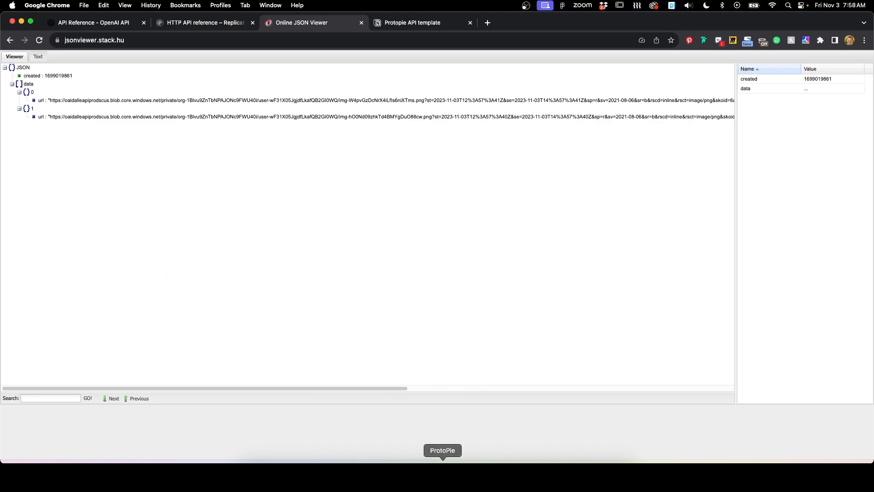
Step: Back in ProtoPie, set the Media source formula to parseJson(Image, "data.0")
{"action": "left_click", "coordinate": [440, 476]}
{"action": "left_click", "coordinate": [812, 141]}
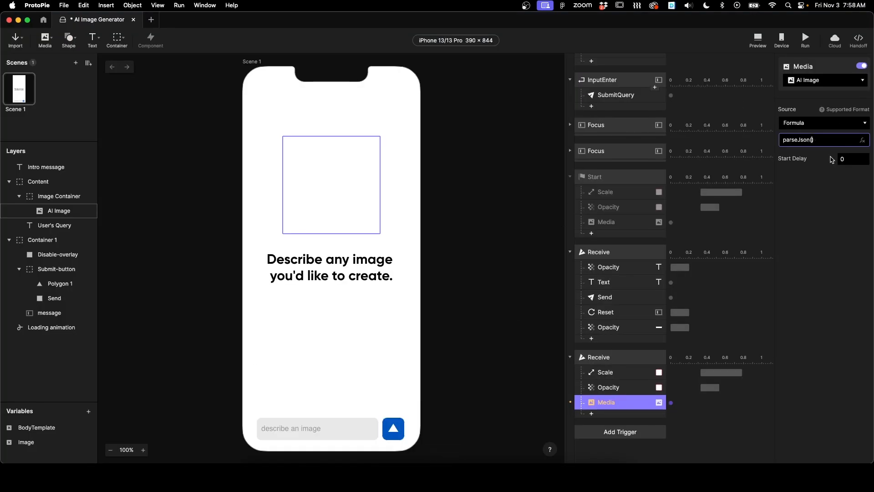
{"action": "left_click", "coordinate": [862, 140]}
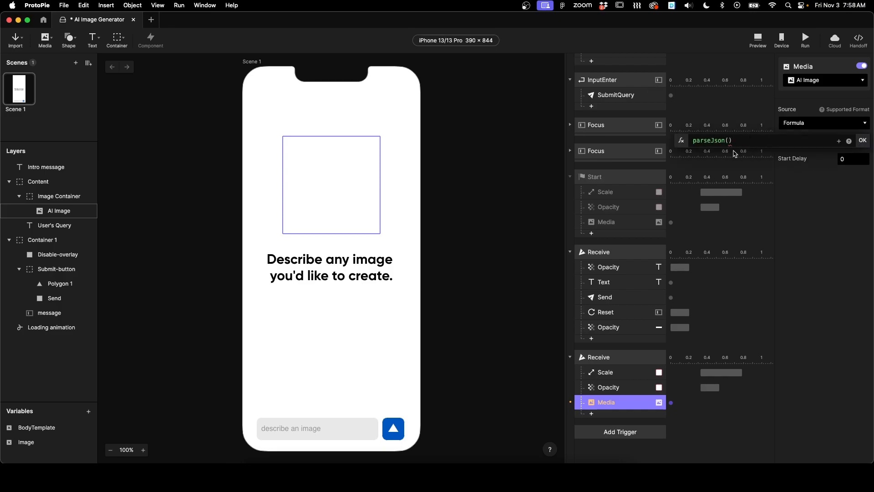
{"action": "left_click", "coordinate": [841, 144]}
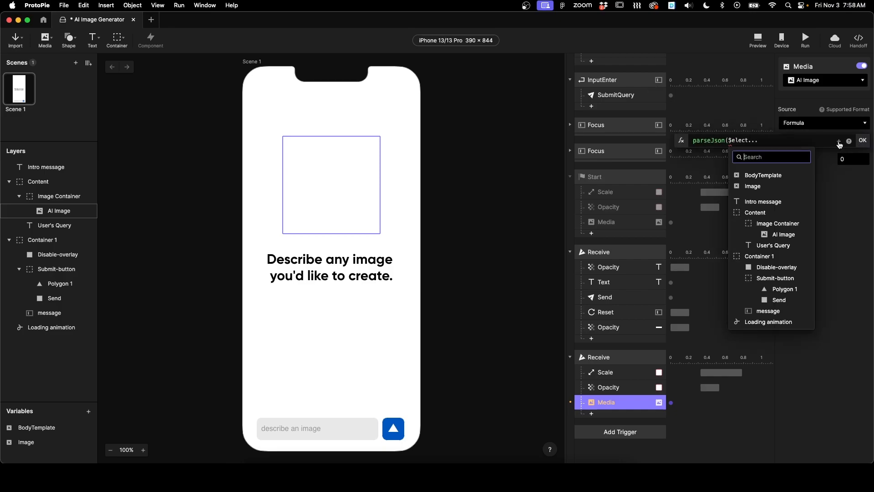
{"action": "left_click", "coordinate": [757, 186]}
{"action": "type", "text": ", \"data.0"}
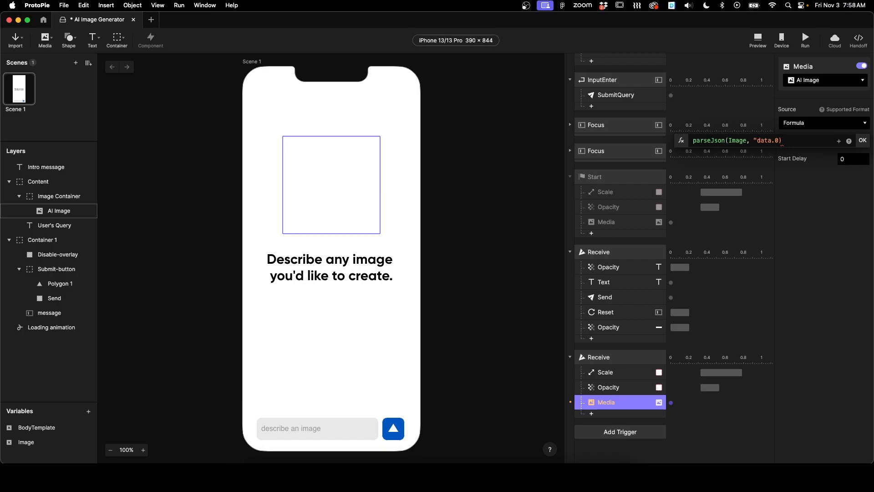
{"action": "type", "text": "\""}
{"action": "key", "text": "Return"}
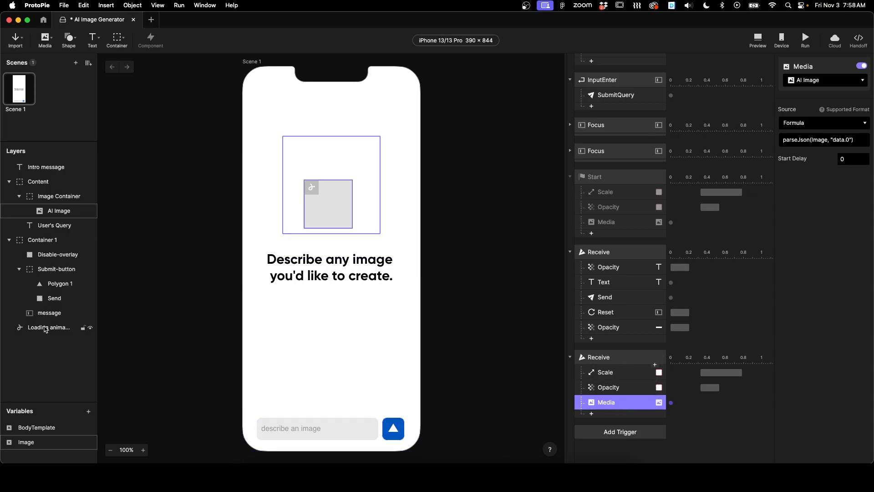
Step: Add a Playback response for the Loading animation layer to the first Receive trigger
{"action": "left_click", "coordinate": [46, 328]}
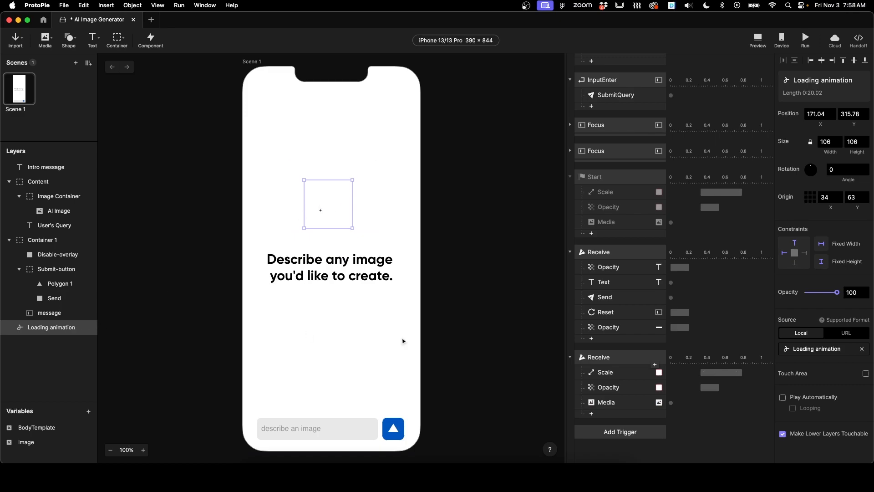
{"action": "left_click", "coordinate": [592, 339]}
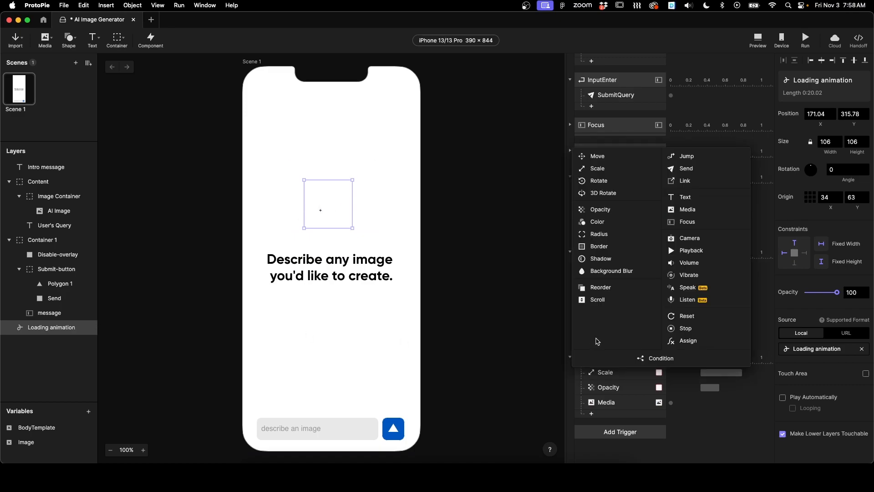
{"action": "left_click", "coordinate": [691, 250]}
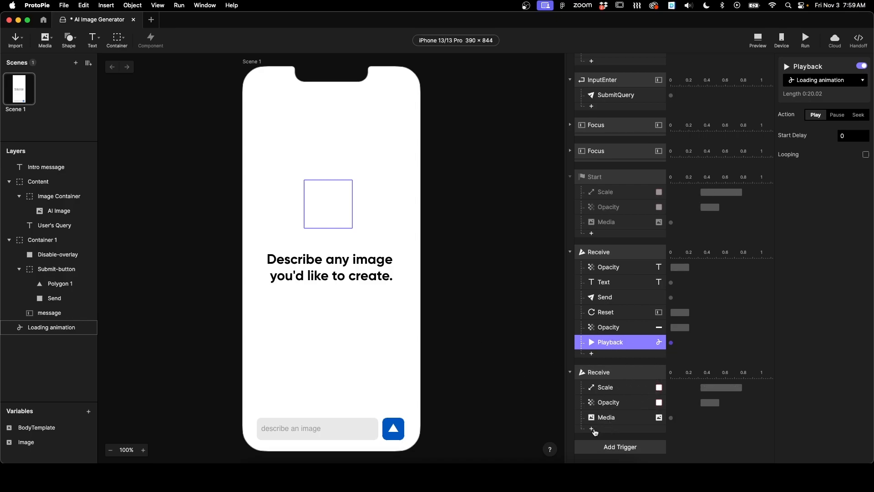
Step: Add an Opacity response for the Loading animation to the THEIMAGE Receive trigger, setting opacity to 0
{"action": "left_click", "coordinate": [594, 430]}
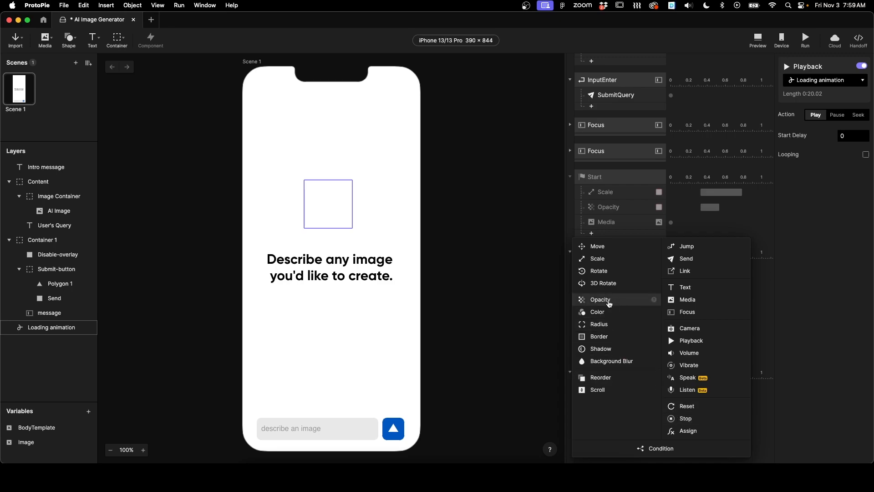
{"action": "left_click", "coordinate": [608, 300]}
{"action": "left_click", "coordinate": [837, 107]}
{"action": "left_click", "coordinate": [822, 106]}
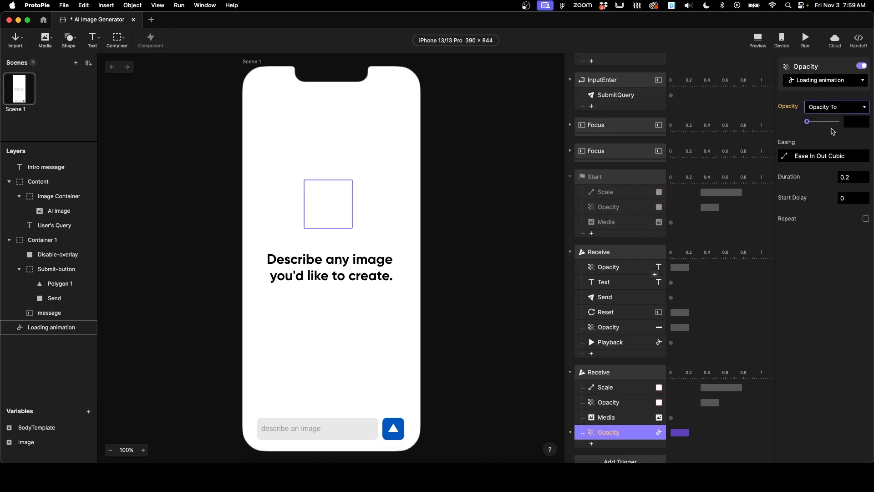
{"action": "left_click", "coordinate": [806, 121]}
{"action": "scroll", "coordinate": [630, 386], "scroll_direction": "down", "scroll_amount": 3}
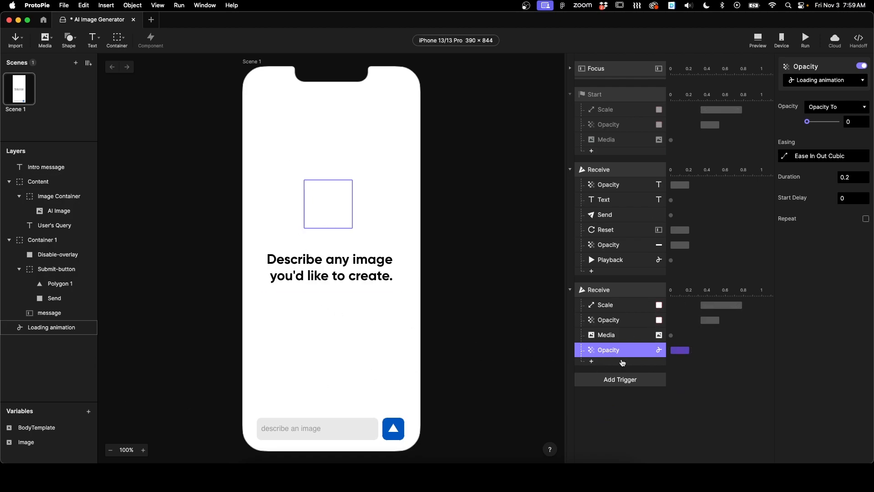
Step: Add a Playback response to the THEIMAGE Receive trigger and set its action to Pause
{"action": "left_click", "coordinate": [594, 365]}
{"action": "left_click", "coordinate": [692, 273]}
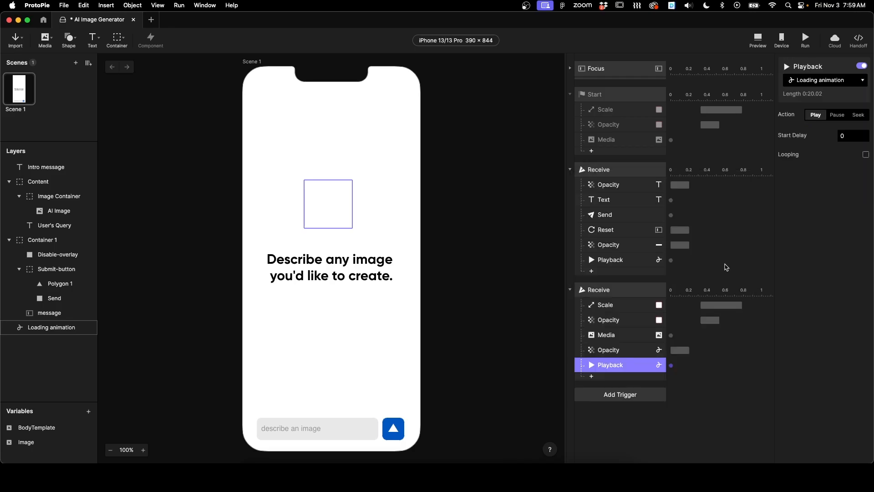
{"action": "left_click", "coordinate": [835, 117]}
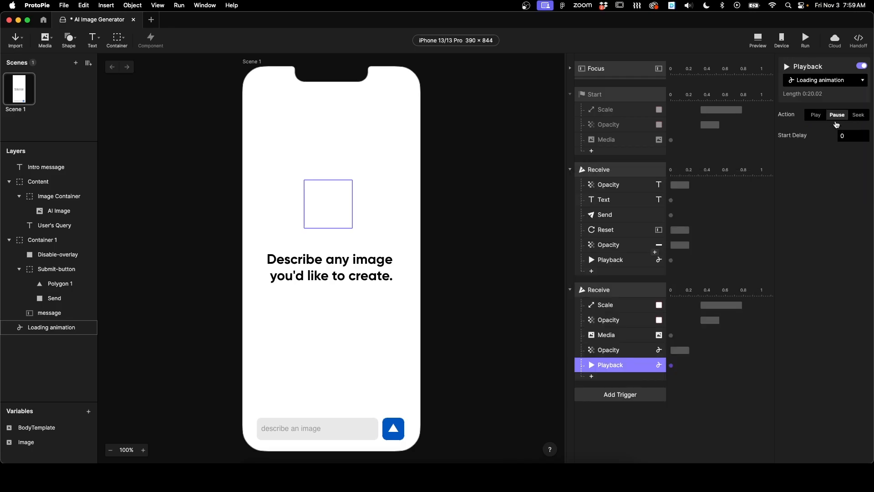
Step: Duplicate that Playback response and set the copy's action to Seek by time
{"action": "key", "text": "super+d"}
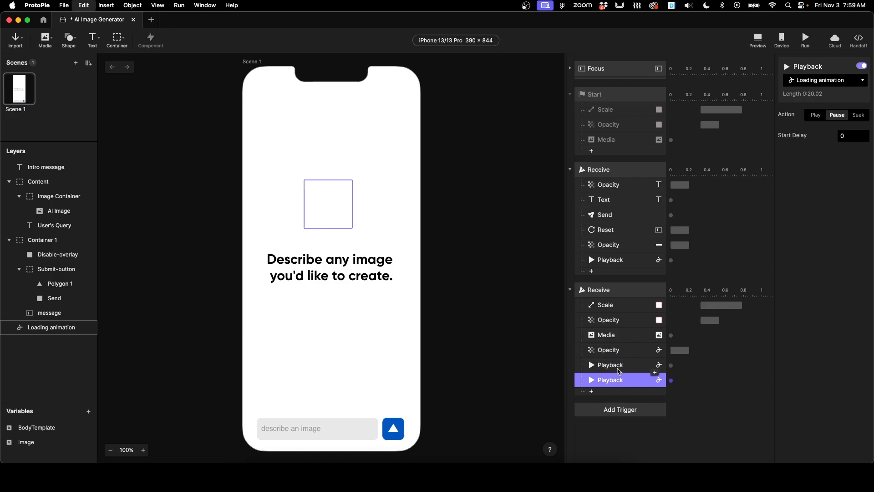
{"action": "left_click", "coordinate": [859, 118]}
{"action": "left_click", "coordinate": [847, 151]}
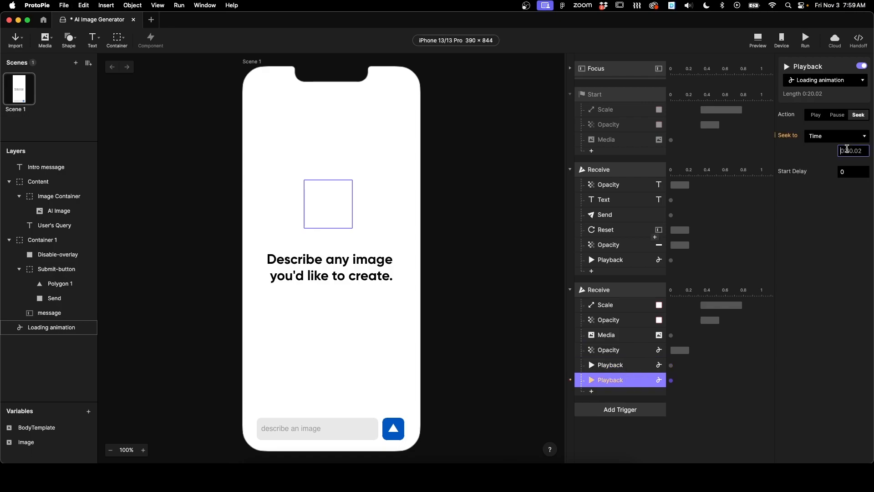
{"action": "left_click", "coordinate": [474, 210]}
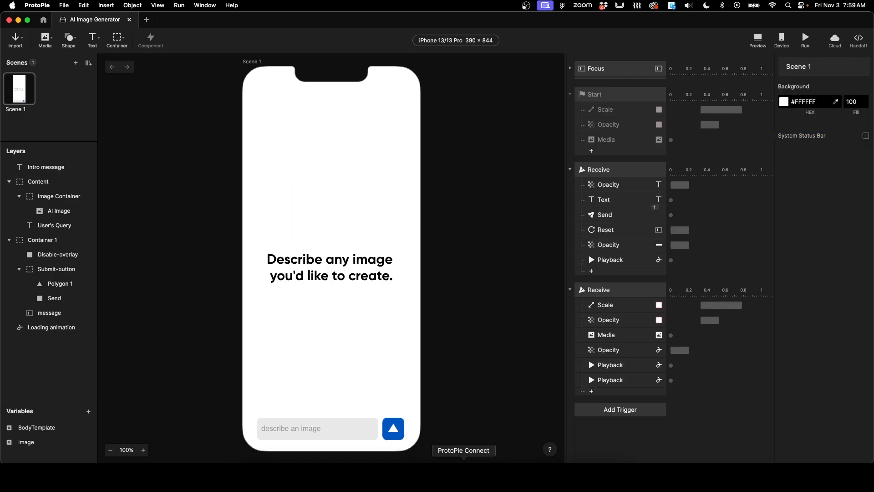
Step: Switch to ProtoPie Connect, close the API settings and open the AI Image Generator pie in the web browser
{"action": "left_click", "coordinate": [464, 476]}
{"action": "left_click", "coordinate": [455, 184]}
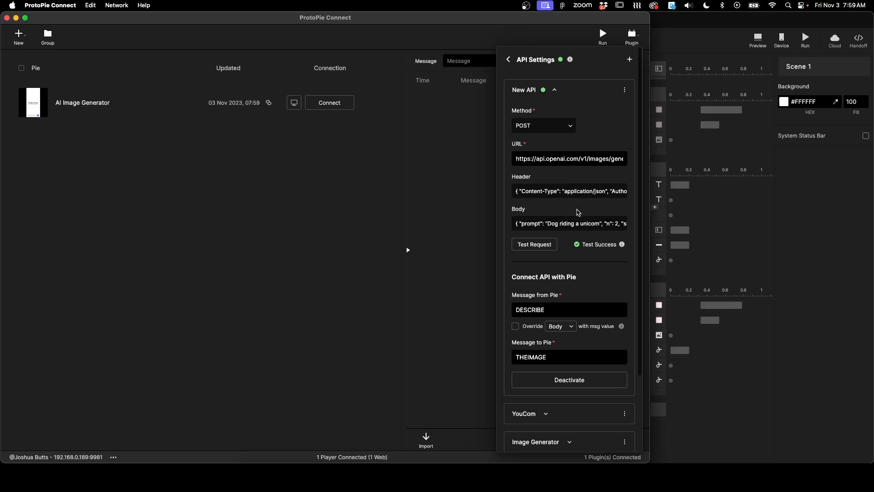
{"action": "left_click", "coordinate": [631, 36]}
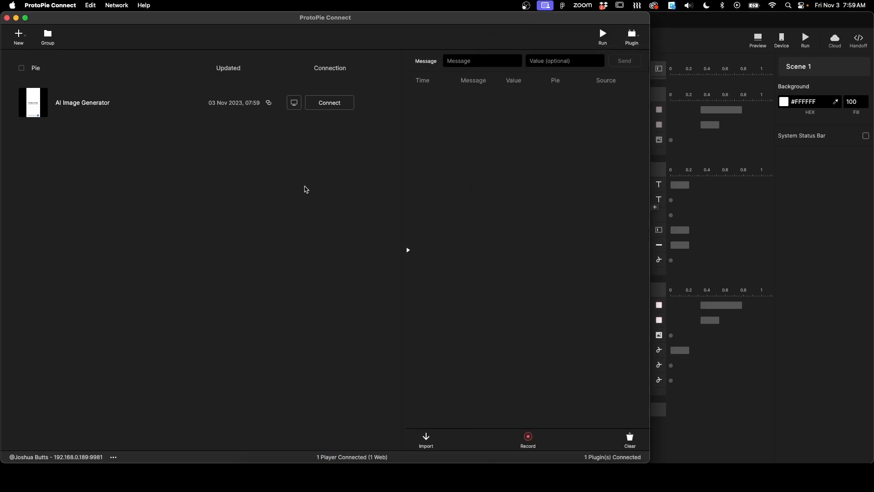
{"action": "left_click", "coordinate": [294, 102]}
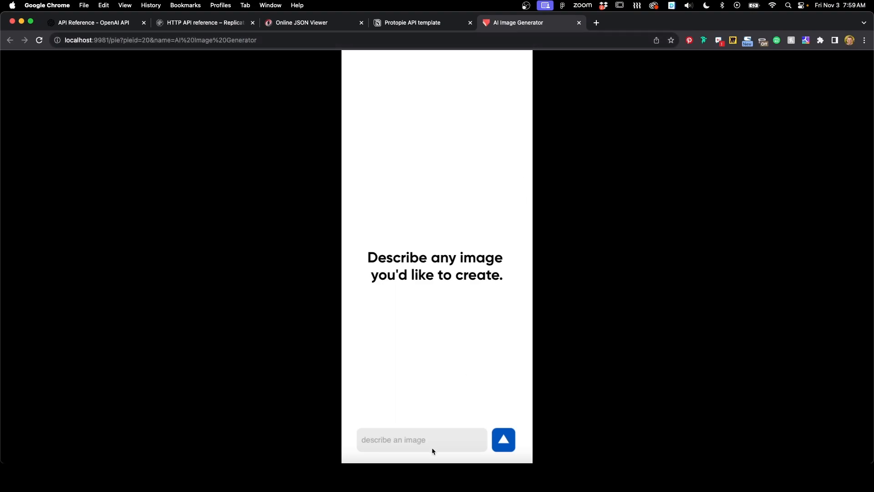
Step: Test the prototype in the browser by submitting the prompt "a cat eating p"
{"action": "left_click", "coordinate": [419, 442]}
{"action": "type", "text": "a cat eating p"}
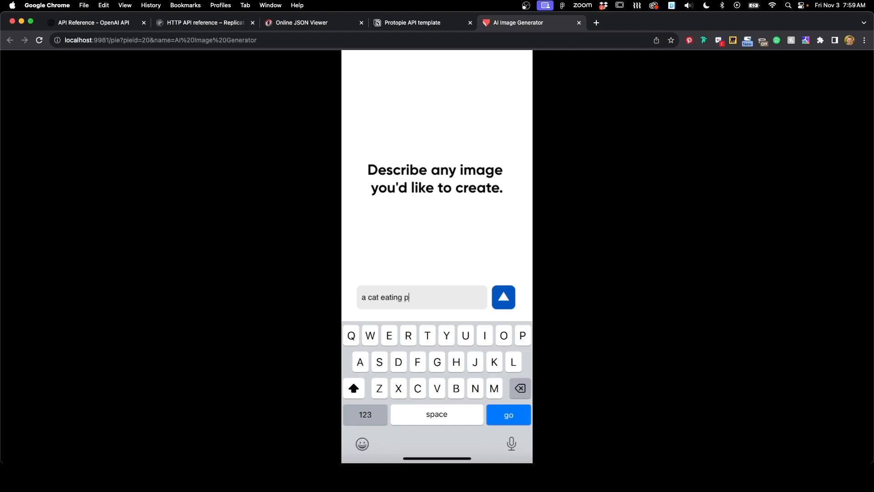
{"action": "key", "text": "Return"}
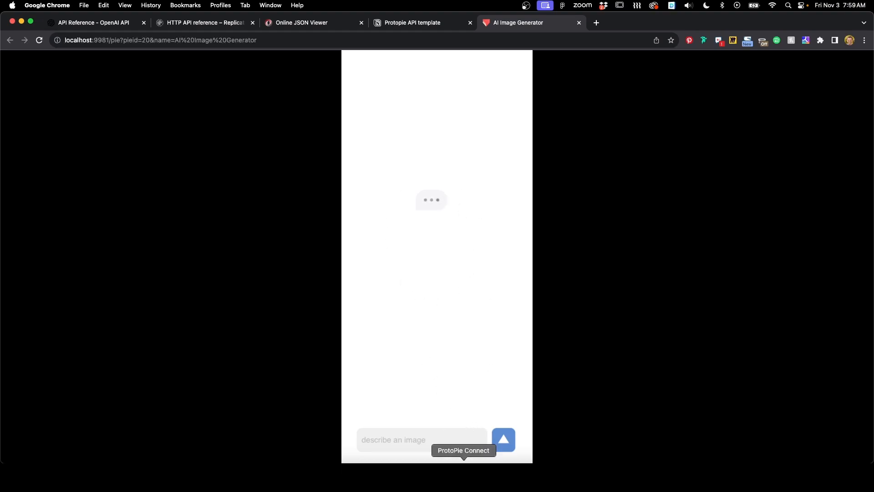
Step: Switch to ProtoPie Connect and review the API plugin settings
{"action": "left_click", "coordinate": [463, 473]}
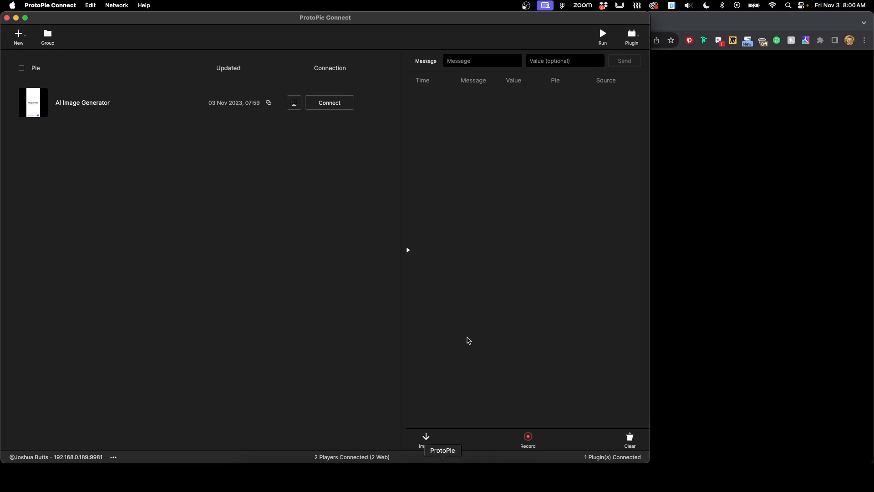
{"action": "left_click", "coordinate": [631, 37]}
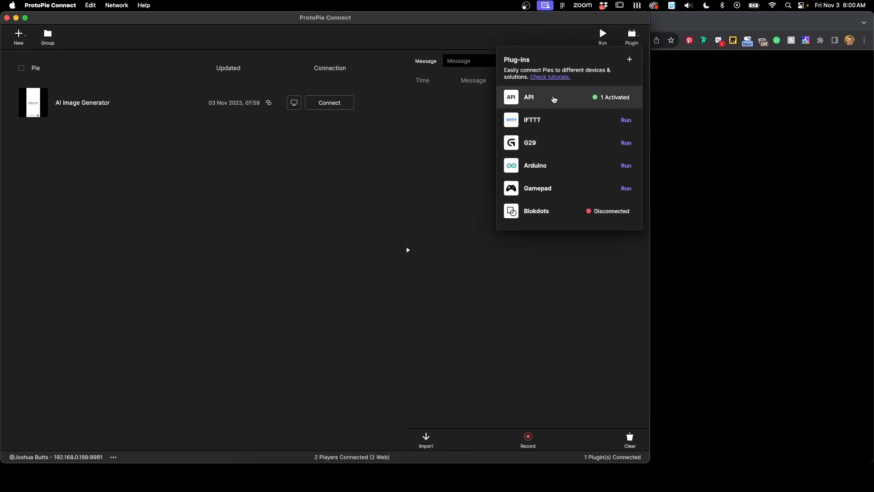
{"action": "left_click", "coordinate": [554, 99]}
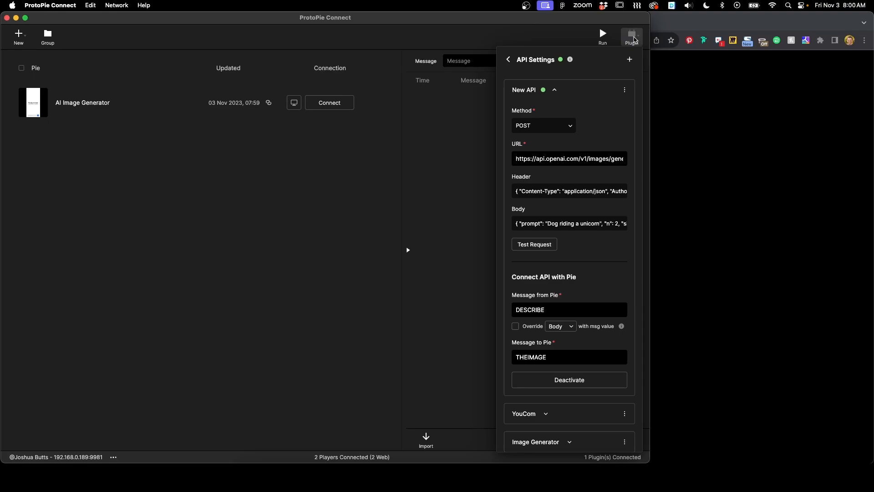
{"action": "left_click", "coordinate": [634, 40]}
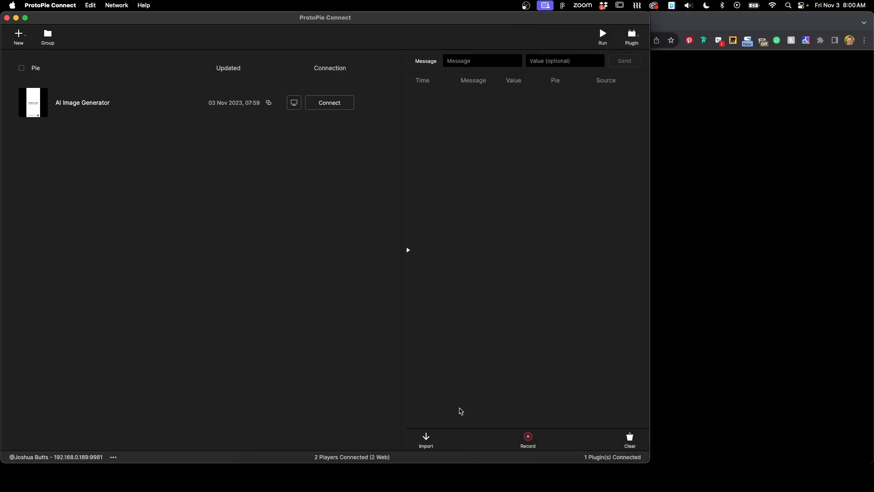
Step: In ProtoPie, set the Send response of the submit Receive trigger to the ProtoPie Connect/Studio channel
{"action": "left_click", "coordinate": [442, 476]}
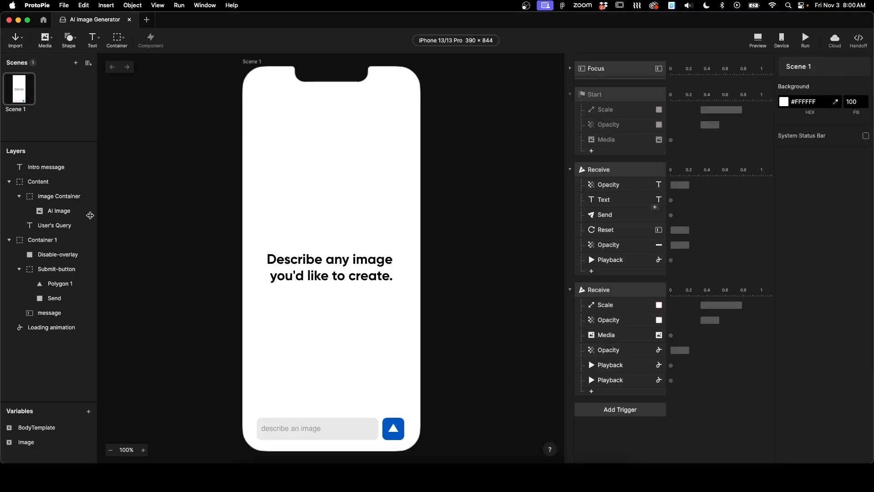
{"action": "scroll", "coordinate": [610, 192], "scroll_direction": "up", "scroll_amount": 5}
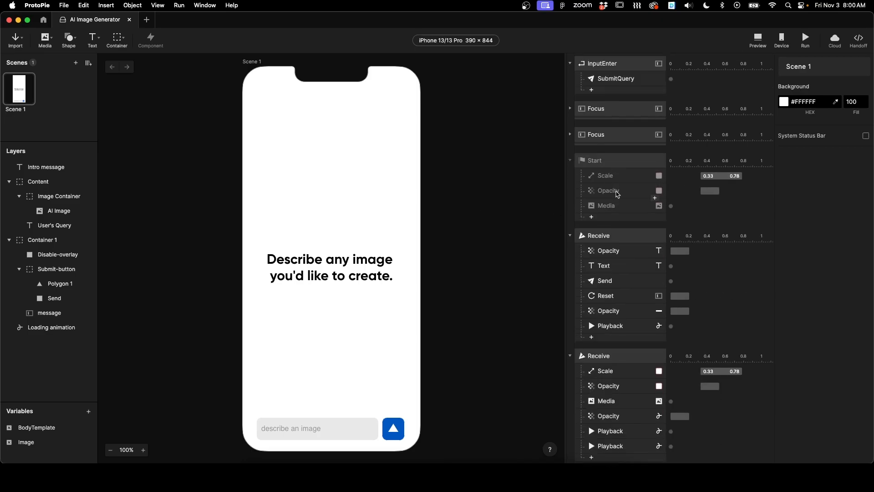
{"action": "left_click", "coordinate": [619, 128]}
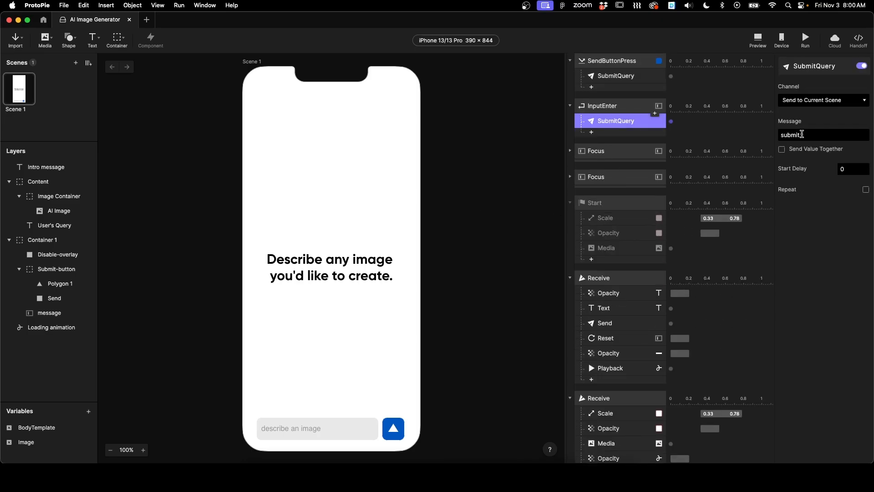
{"action": "left_click", "coordinate": [603, 279]}
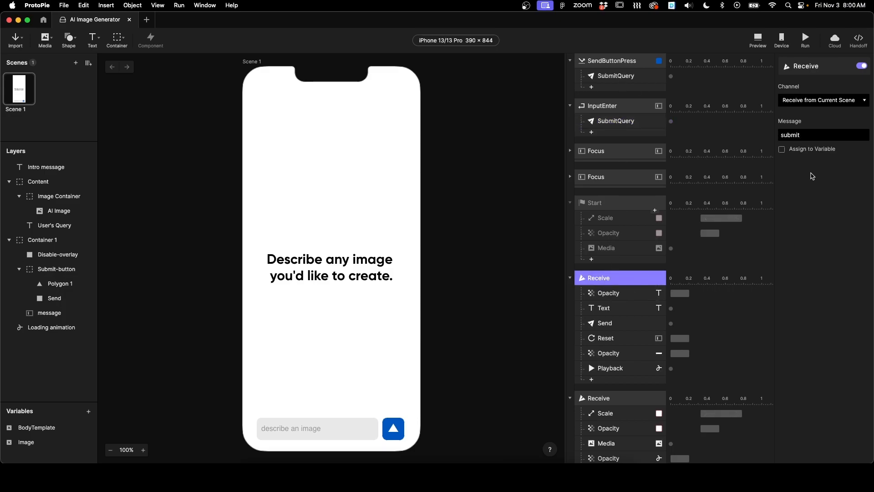
{"action": "scroll", "coordinate": [614, 298], "scroll_direction": "down", "scroll_amount": 1}
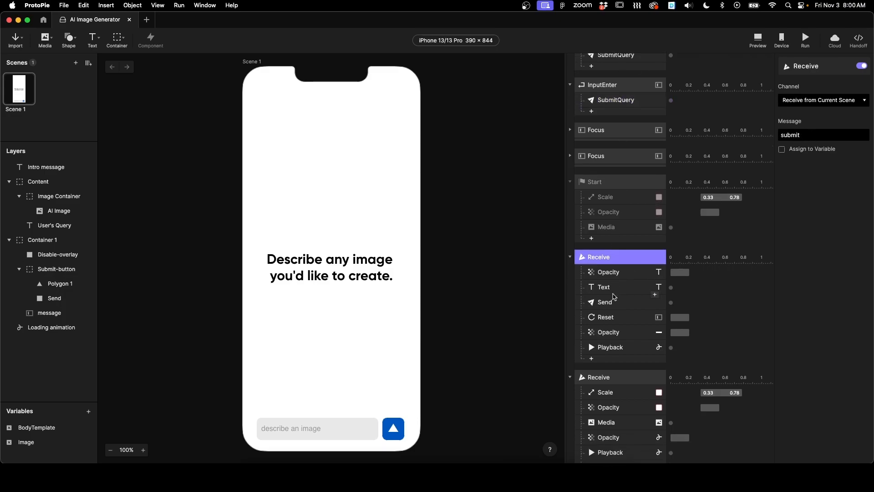
{"action": "left_click", "coordinate": [607, 304]}
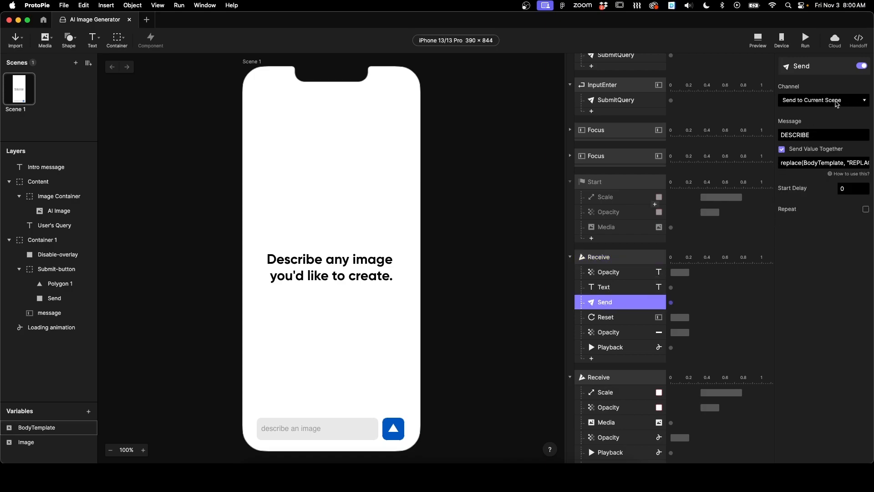
{"action": "left_click", "coordinate": [837, 104]}
{"action": "left_click", "coordinate": [819, 121]}
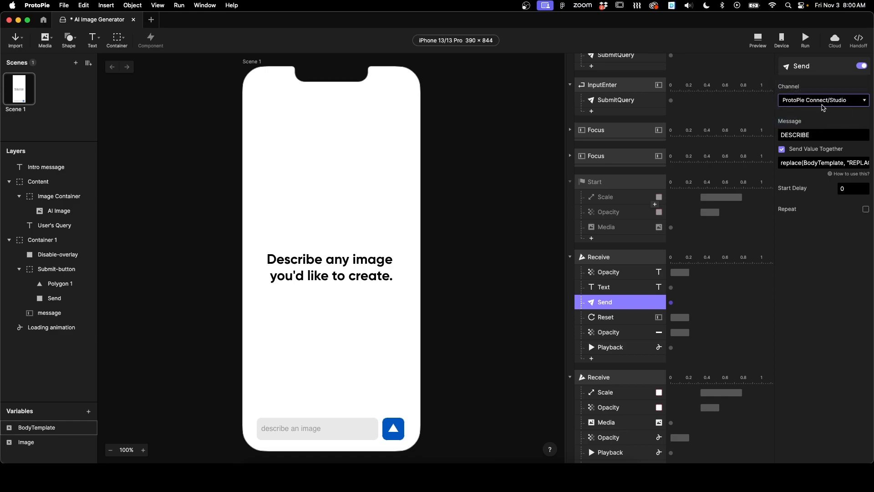
{"action": "left_click", "coordinate": [471, 189]}
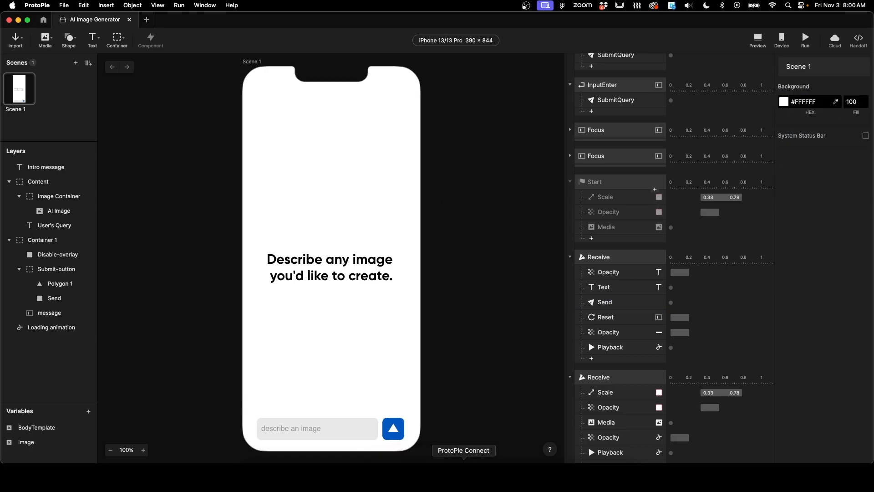
Step: Test the prototype in the browser again by submitting the prompt "cat eating po"
{"action": "left_click", "coordinate": [452, 476]}
{"action": "left_click", "coordinate": [597, 45]}
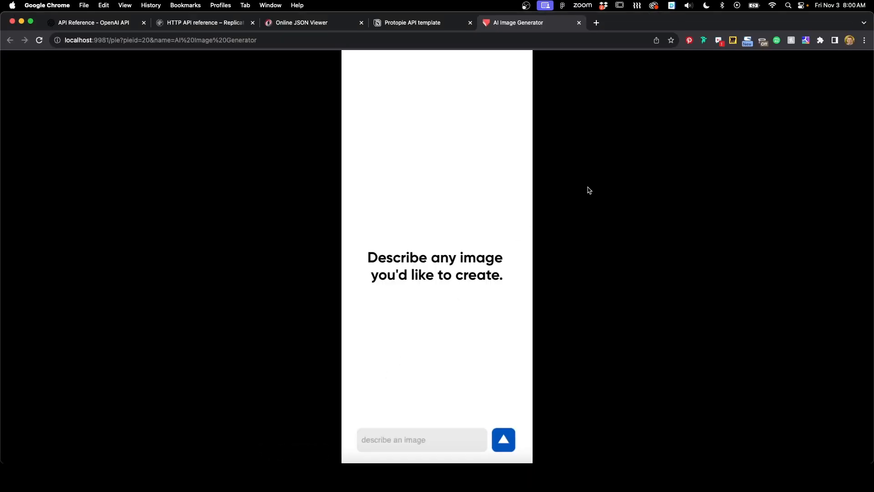
{"action": "left_click", "coordinate": [413, 438]}
{"action": "type", "text": "cat eating popcorn"}
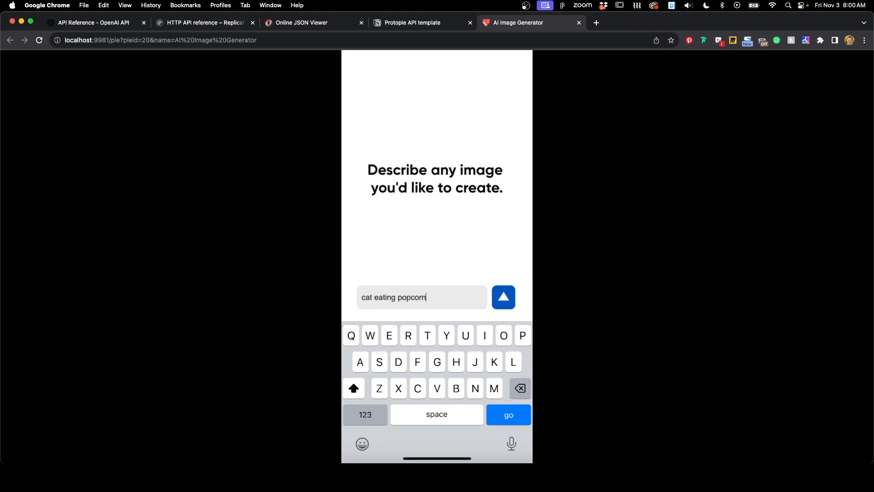
{"action": "key", "text": "Return"}
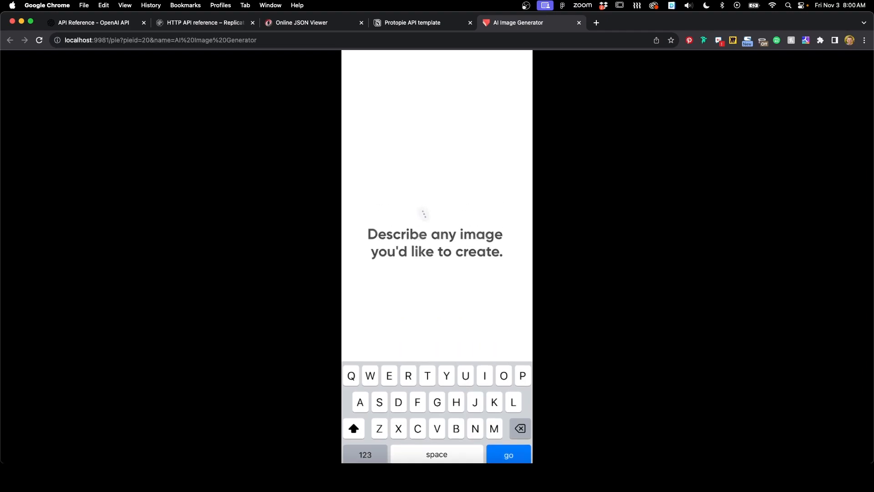
Step: Watch the ProtoPie Connect message log for the DESCRIBE and THEIMAGE messages while the prototype runs
{"action": "left_click", "coordinate": [463, 474]}
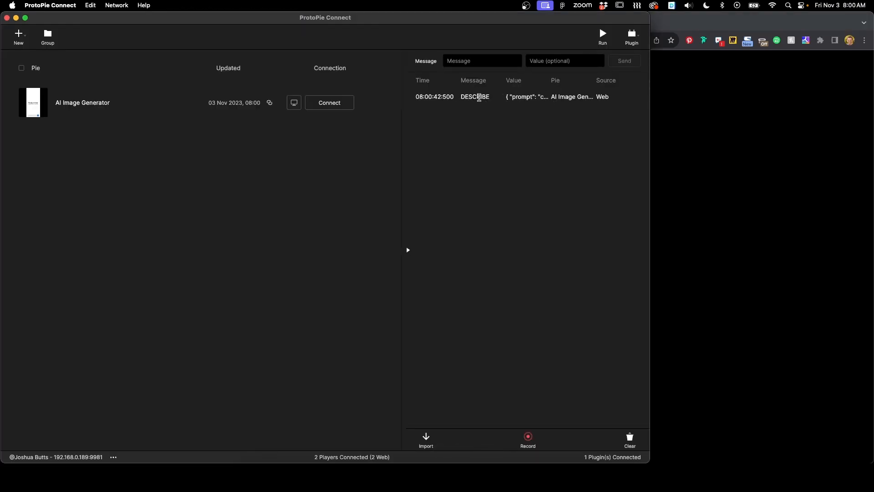
{"action": "left_click", "coordinate": [747, 176]}
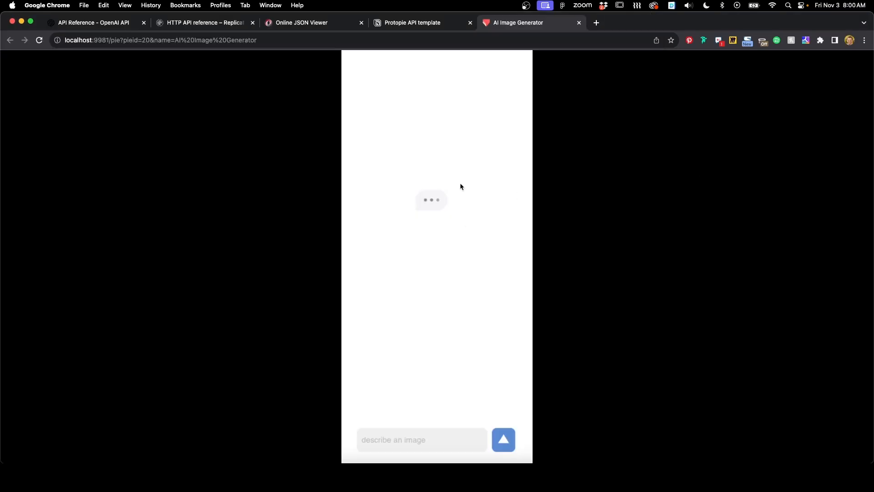
{"action": "left_click", "coordinate": [463, 473]}
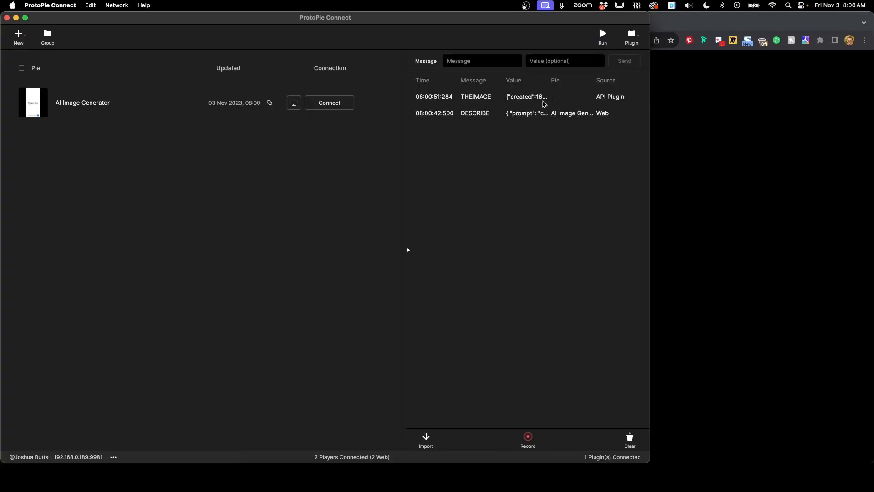
{"action": "left_click", "coordinate": [718, 146]}
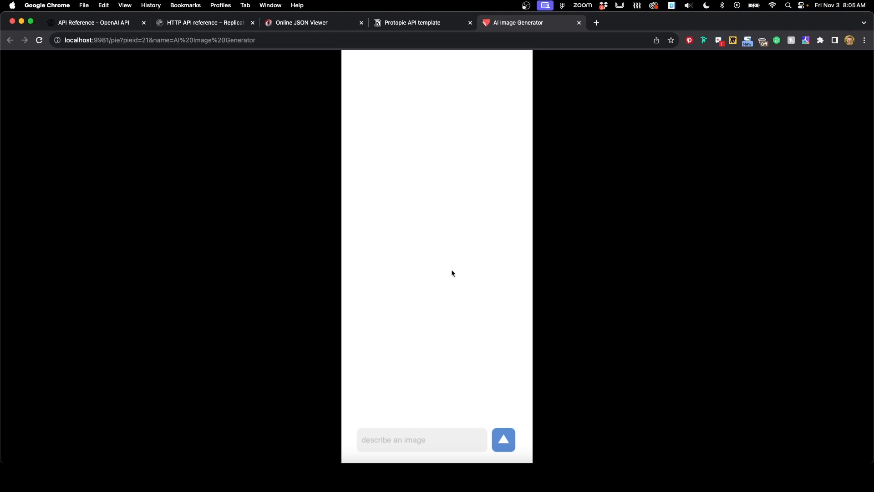
{"action": "left_click", "coordinate": [463, 478]}
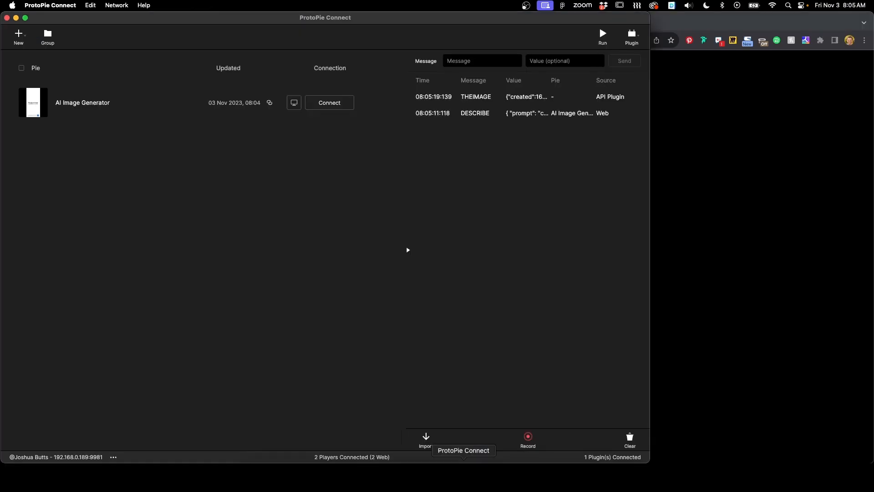
Step: In the API plugin settings, enable overriding the request body with the message value
{"action": "left_click", "coordinate": [636, 39]}
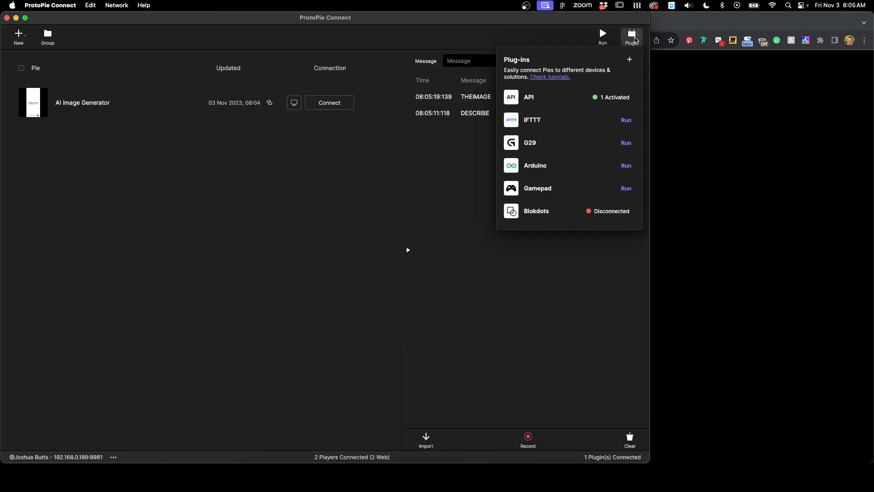
{"action": "left_click", "coordinate": [562, 102]}
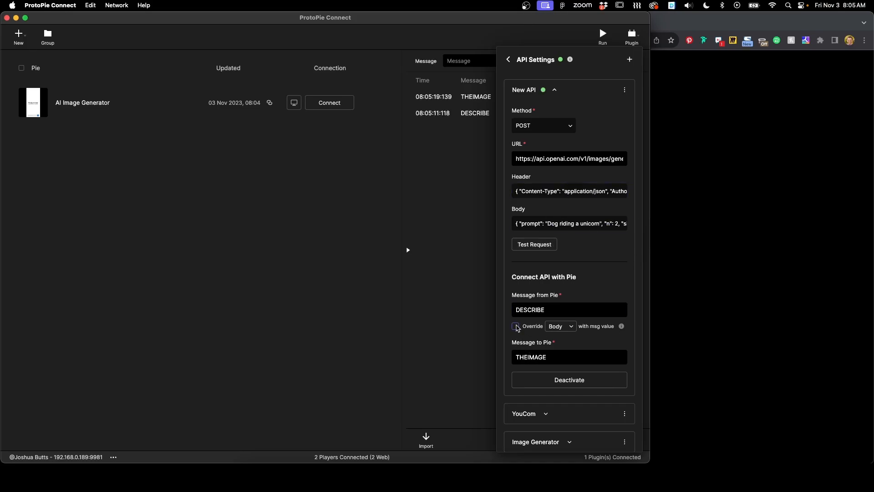
{"action": "left_click", "coordinate": [516, 327]}
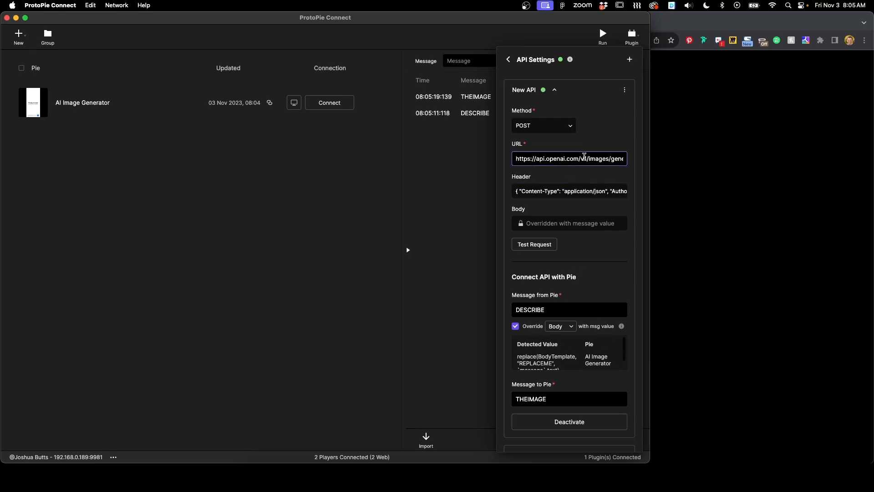
Step: Return to ProtoPie and review the Image variable alongside the Connect message log
{"action": "left_click", "coordinate": [443, 471]}
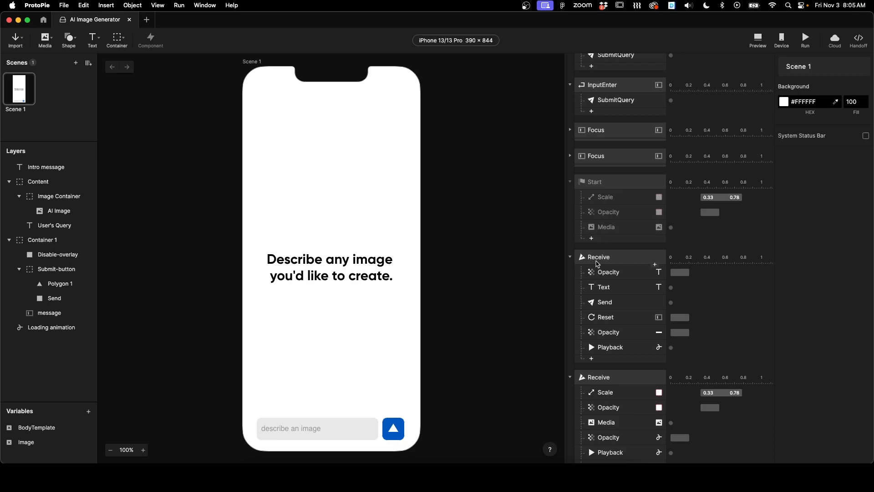
{"action": "scroll", "coordinate": [605, 263], "scroll_direction": "down", "scroll_amount": 5}
{"action": "scroll", "coordinate": [598, 263], "scroll_direction": "up", "scroll_amount": 3}
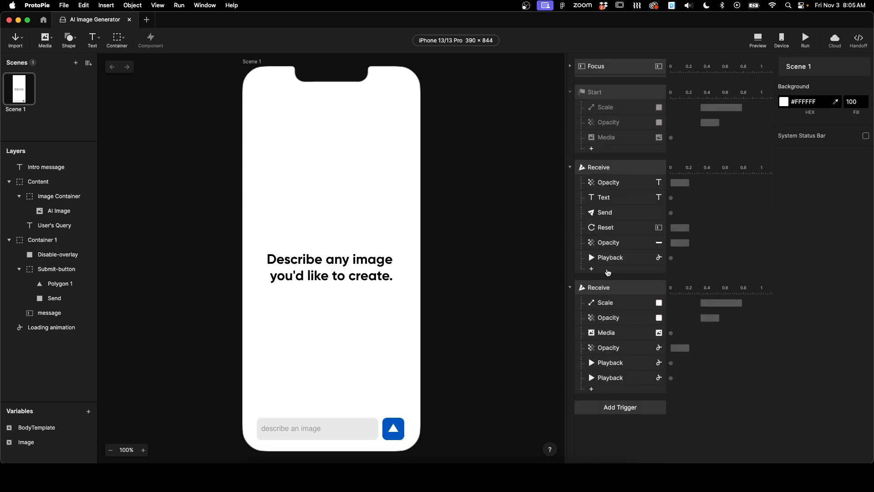
{"action": "left_click", "coordinate": [40, 443]}
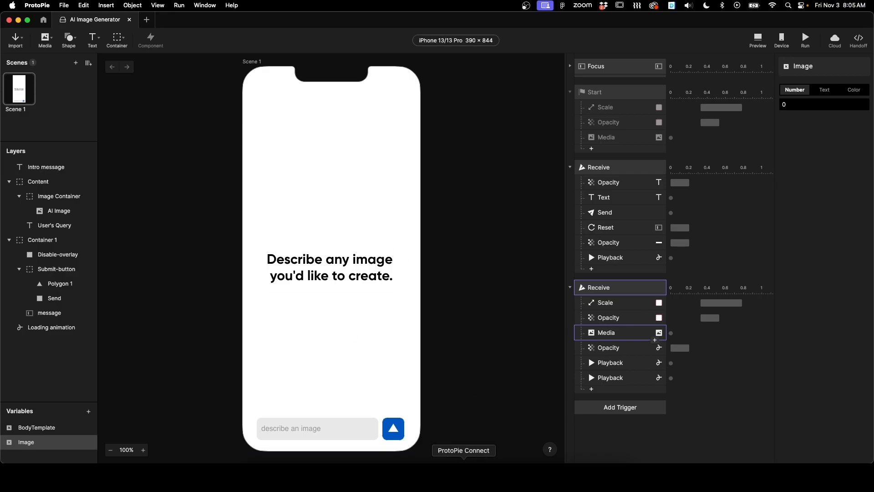
{"action": "left_click", "coordinate": [464, 459]}
{"action": "left_click", "coordinate": [469, 165]}
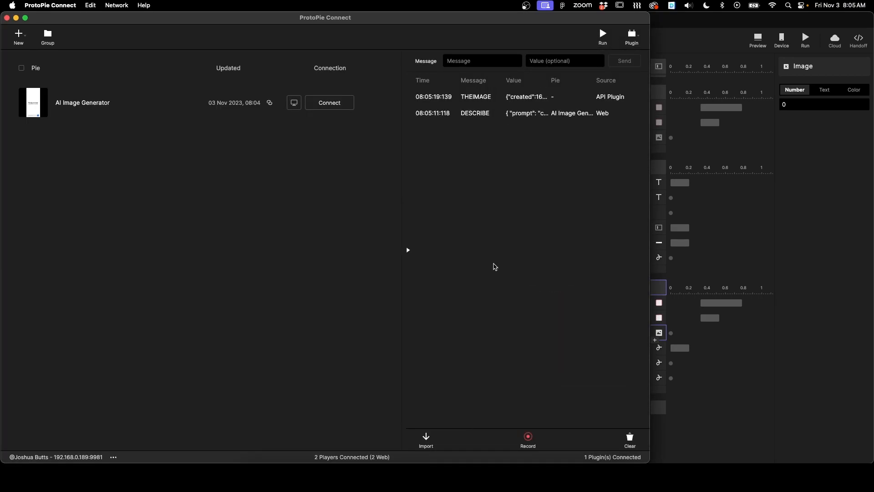
{"action": "left_click", "coordinate": [735, 410]}
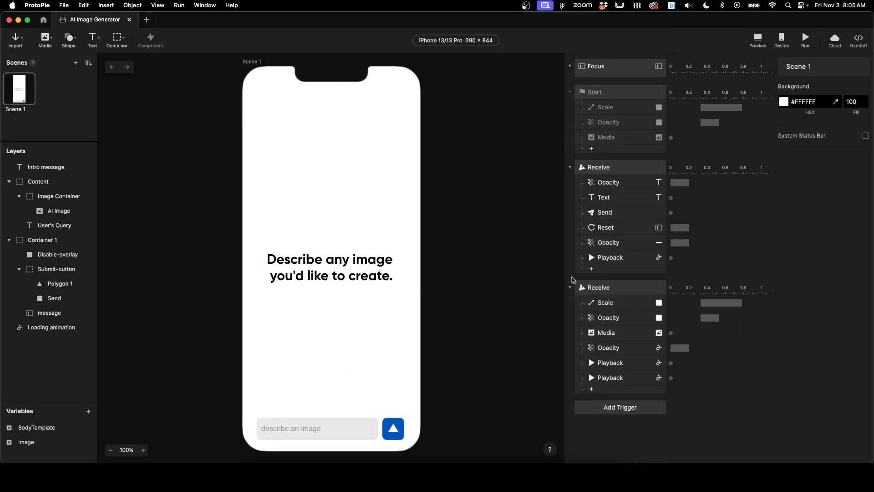
Step: Change the Image variable's type to Text
{"action": "left_click", "coordinate": [623, 288]}
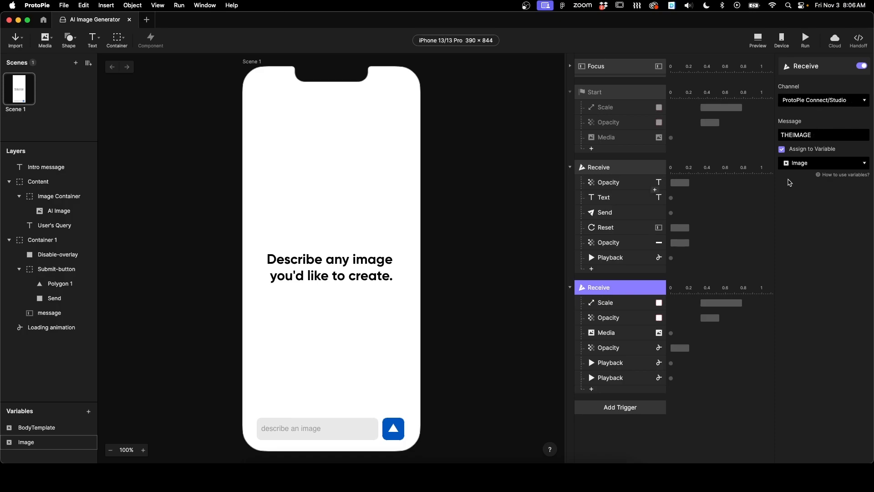
{"action": "left_click", "coordinate": [33, 444]}
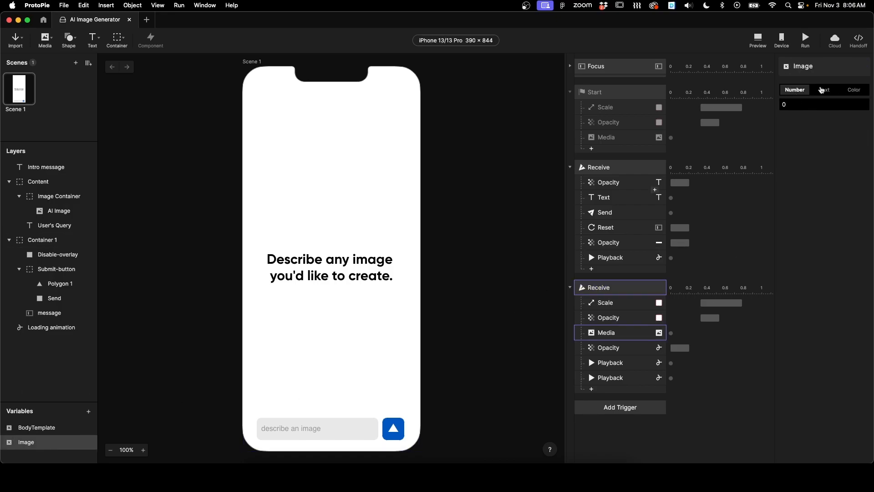
{"action": "left_click", "coordinate": [824, 90]}
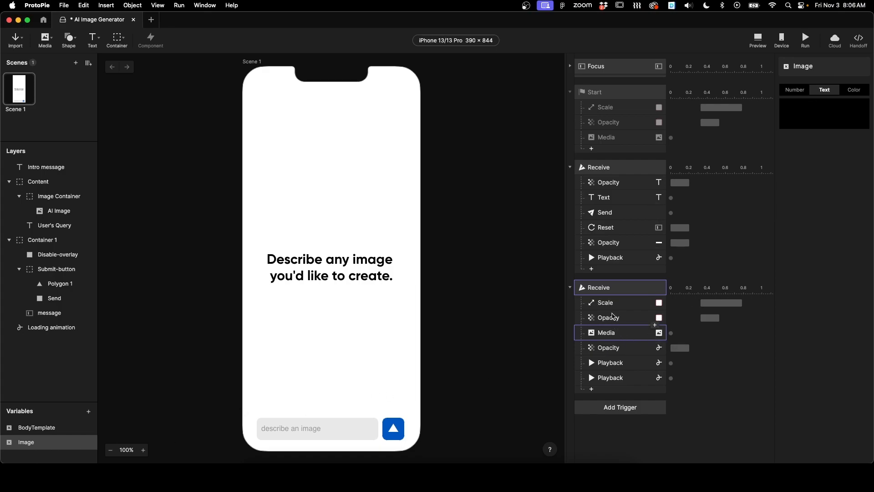
Step: In the second Receive trigger, append .url to the AI Image Media source formula parseJson(Image,"data.0") and save
{"action": "left_click", "coordinate": [617, 288]}
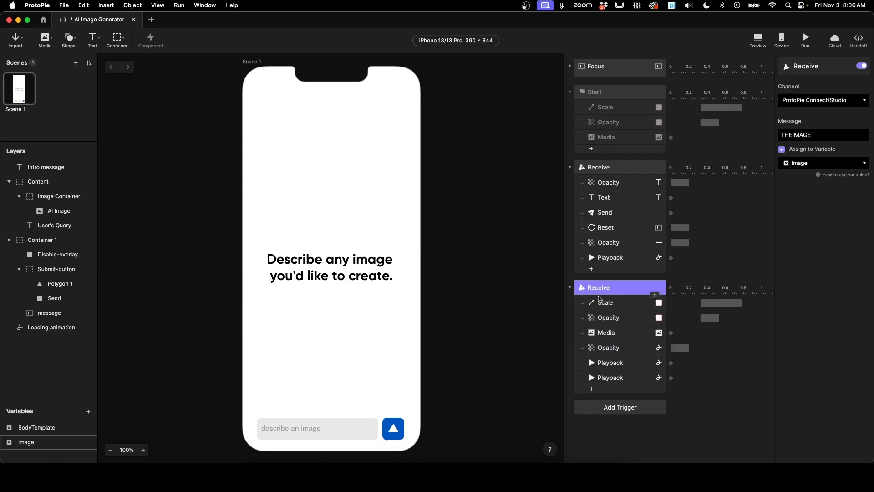
{"action": "left_click", "coordinate": [611, 332]}
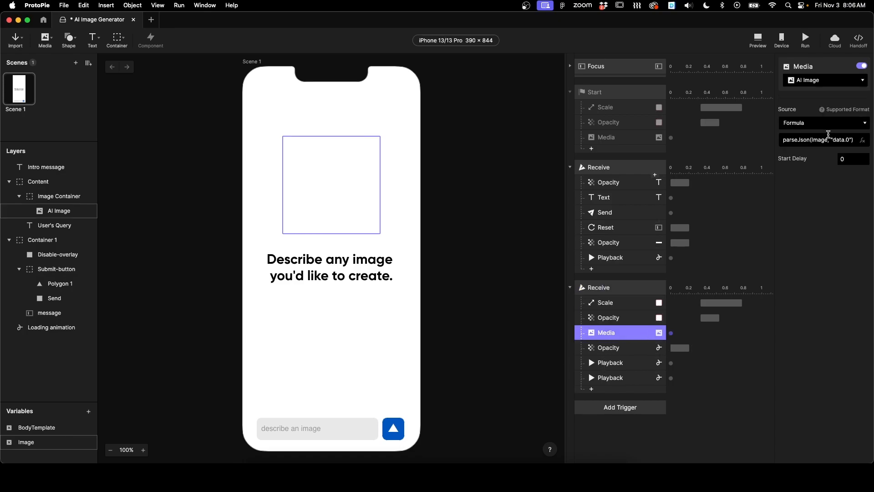
{"action": "left_click", "coordinate": [849, 138]}
{"action": "type", "text": ".url"}
{"action": "left_click", "coordinate": [823, 199]}
{"action": "left_click", "coordinate": [469, 240]}
{"action": "key", "text": "super+s"}
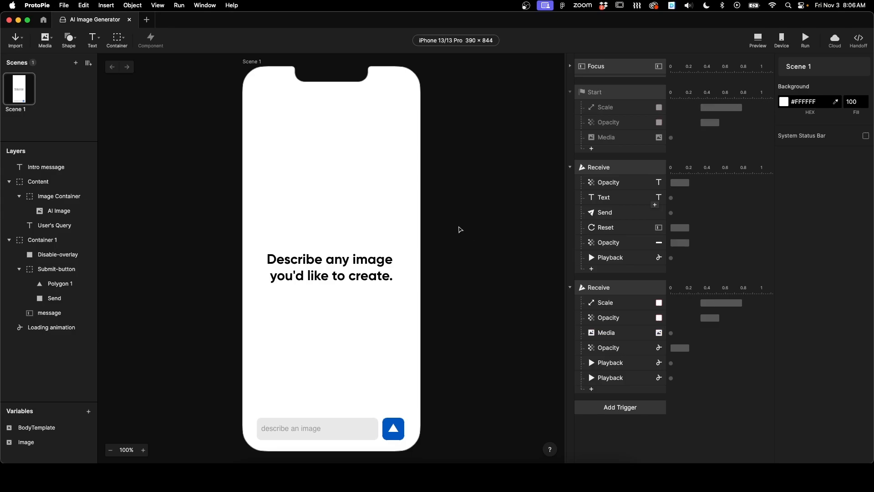
Step: Test the prototype in the browser by submitting the prompt "cat eating popcorn"
{"action": "left_click", "coordinate": [463, 468]}
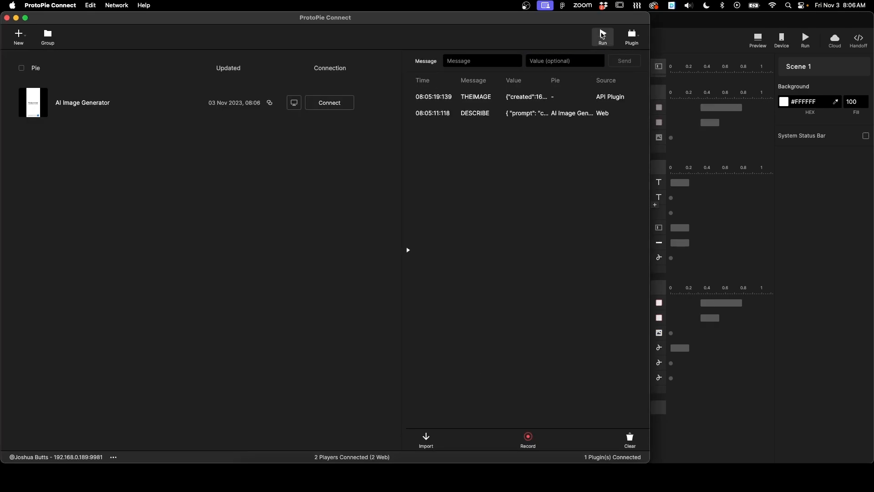
{"action": "left_click", "coordinate": [272, 474]}
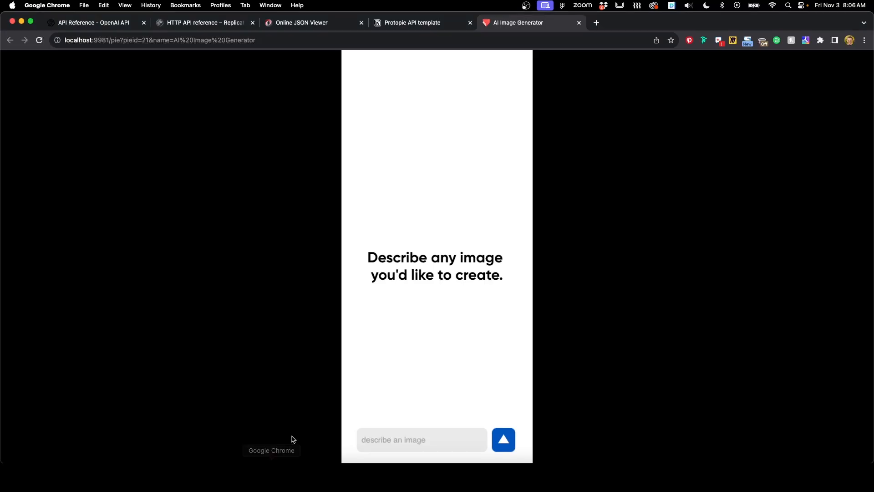
{"action": "left_click", "coordinate": [387, 435]}
{"action": "type", "text": "cat ea"}
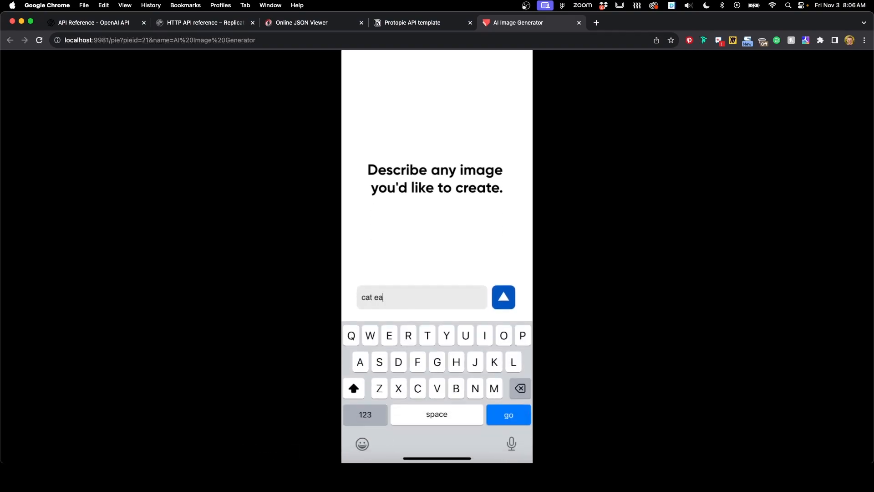
{"action": "type", "text": "ting popcorn"}
{"action": "key", "text": "Return"}
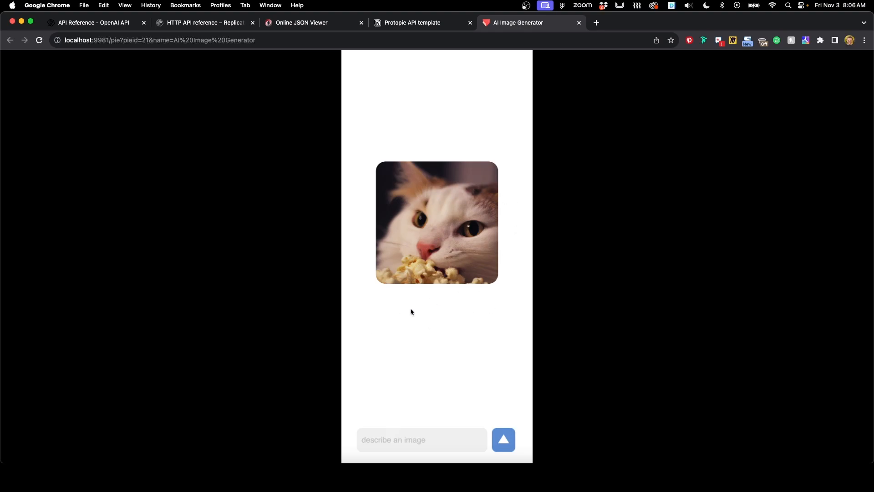
Step: Add an Opacity response after Text in the first Receive trigger, setting User's Query opacity to 100, and save
{"action": "left_click", "coordinate": [442, 474]}
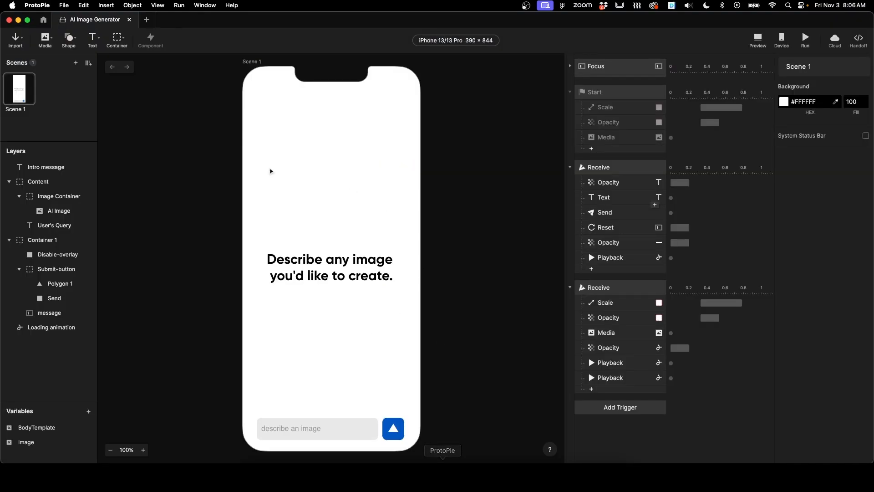
{"action": "left_click", "coordinate": [54, 226]}
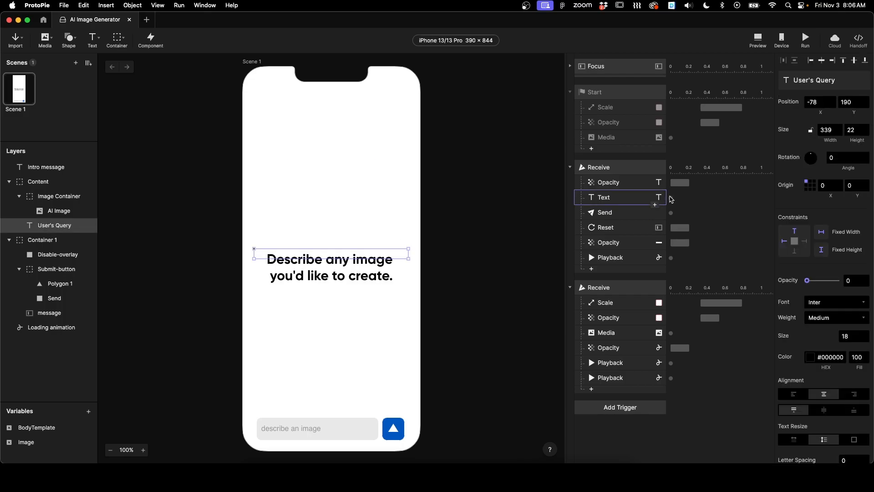
{"action": "left_click", "coordinate": [618, 199]}
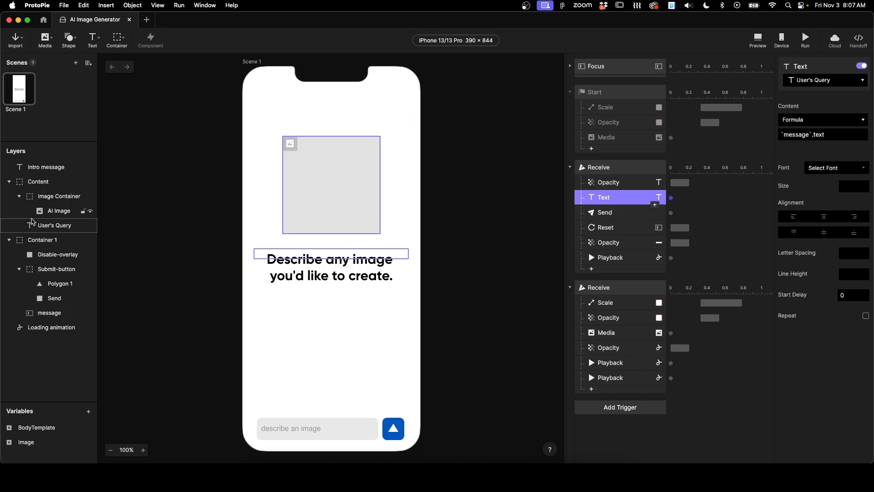
{"action": "left_click", "coordinate": [55, 226]}
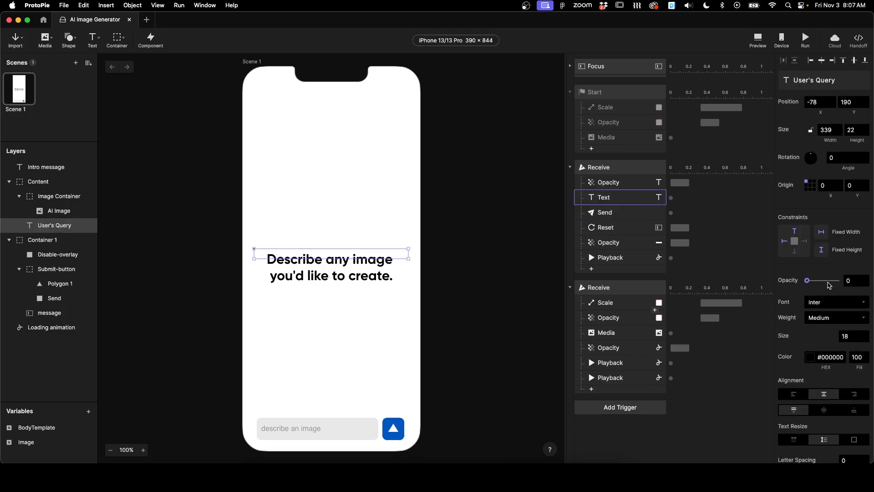
{"action": "mouse_move", "coordinate": [808, 282]}
{"action": "left_mouse_down"}
{"action": "mouse_move", "coordinate": [837, 281]}
{"action": "mouse_move", "coordinate": [797, 282]}
{"action": "left_mouse_up"}
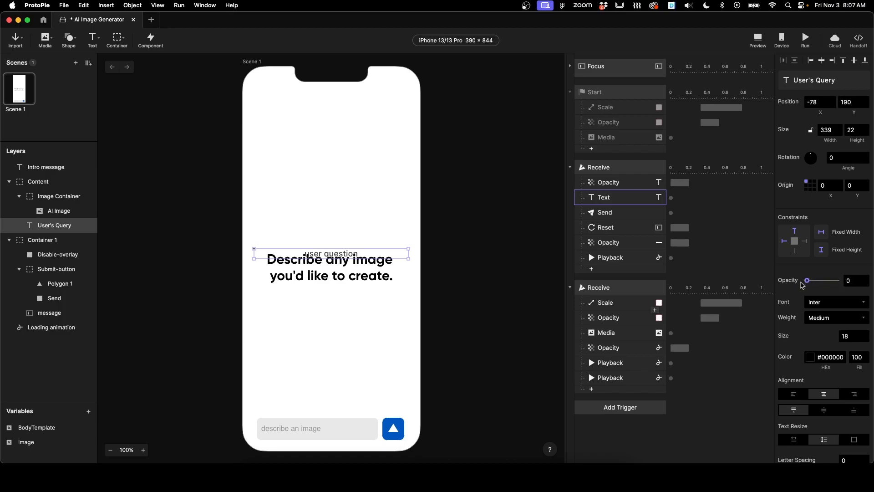
{"action": "left_click", "coordinate": [591, 268]}
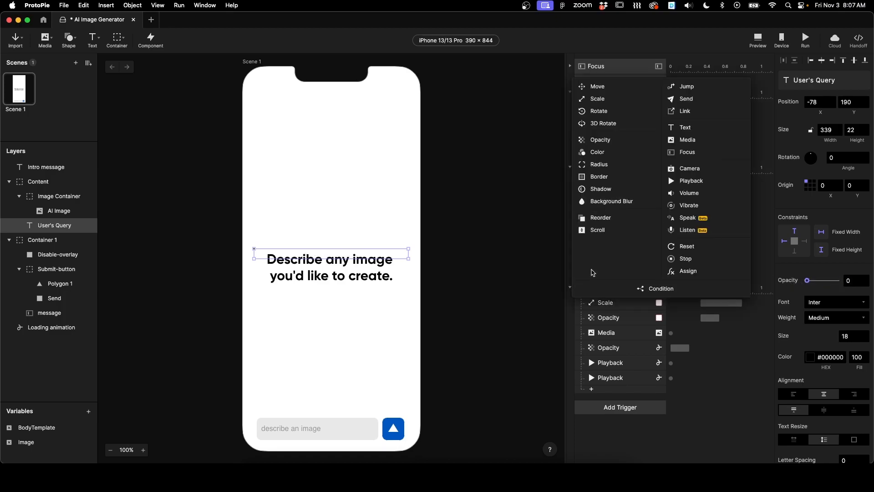
{"action": "left_click", "coordinate": [600, 139]}
{"action": "left_click_drag", "start_coordinate": [611, 276], "coordinate": [617, 207]}
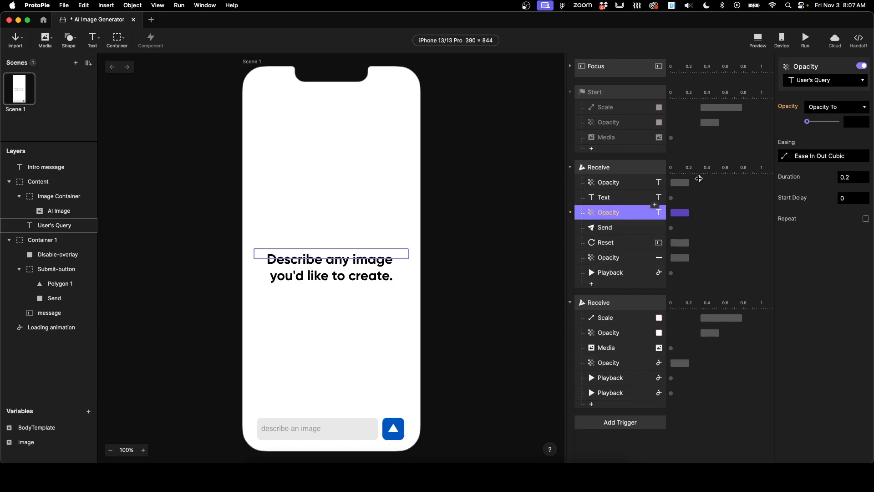
{"action": "left_click", "coordinate": [815, 81]}
{"action": "left_click", "coordinate": [823, 163]}
{"action": "key", "text": "super+s"}
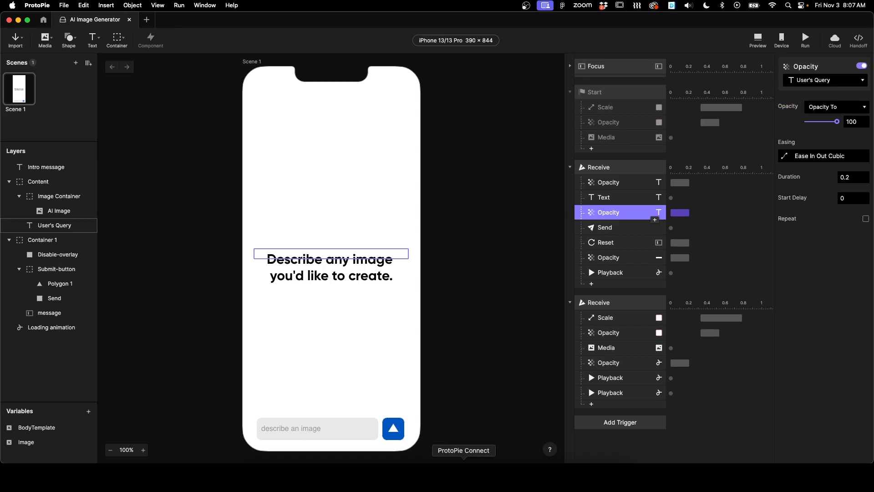
Step: Run the prototype from ProtoPie Connect and submit the prompt "dogs chasing cows"
{"action": "left_click", "coordinate": [463, 476]}
{"action": "left_click", "coordinate": [602, 37]}
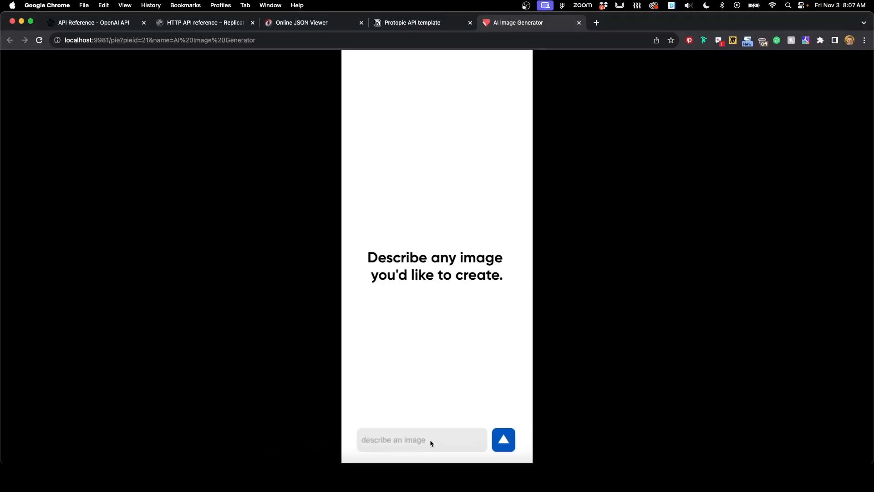
{"action": "left_click", "coordinate": [431, 441]}
{"action": "type", "text": "do"}
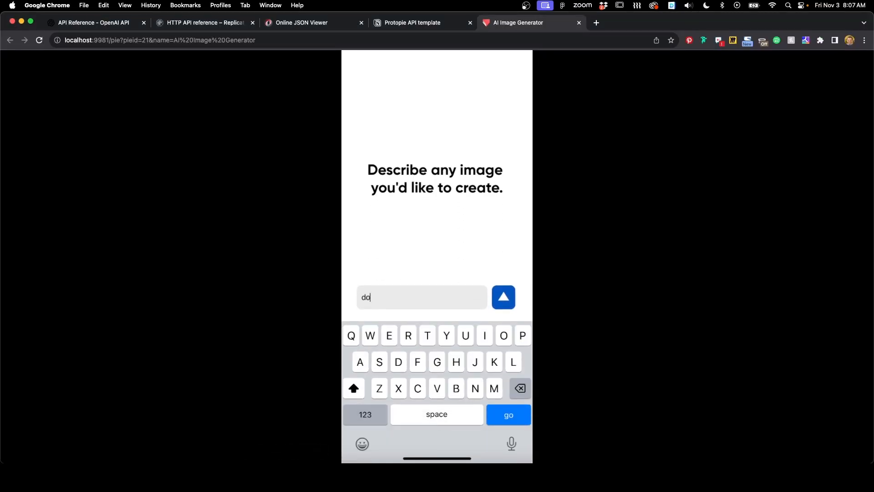
{"action": "type", "text": "gs chasing cows"}
{"action": "key", "text": "Return"}
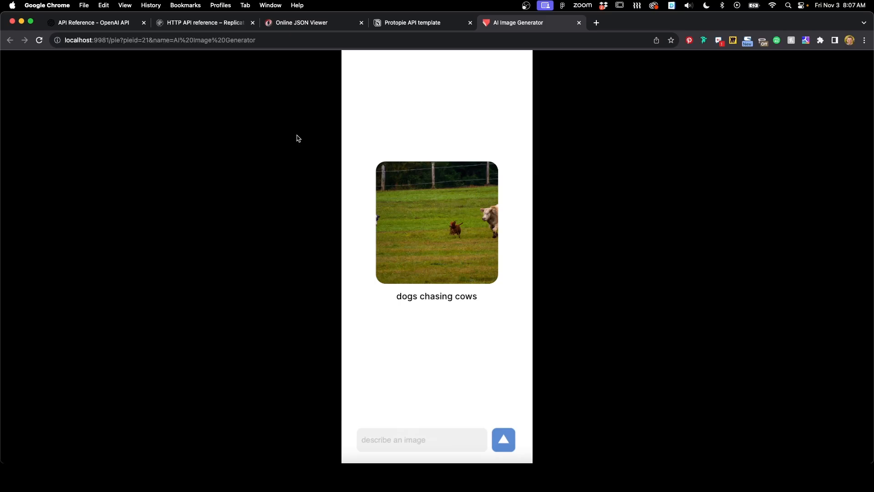
Step: Review the OpenAI Create image reference and Replicate's Explore models page, returning to the running prototype
{"action": "left_click", "coordinate": [92, 24]}
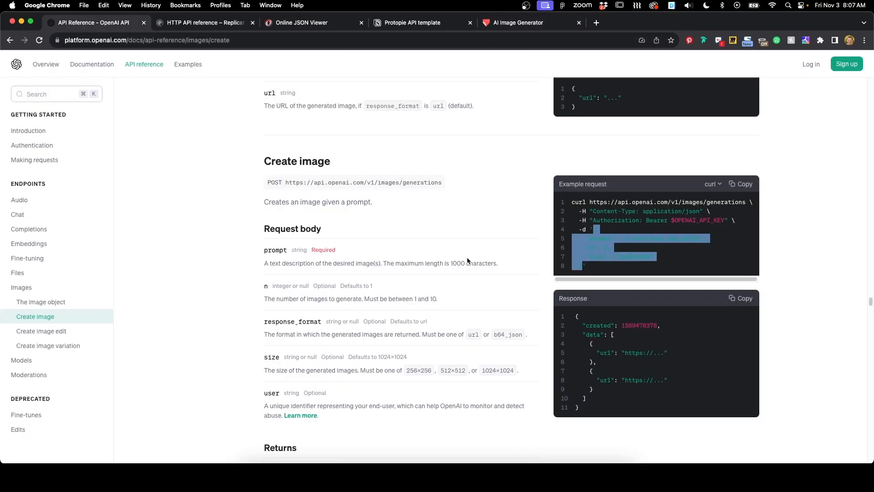
{"action": "left_click", "coordinate": [303, 298]}
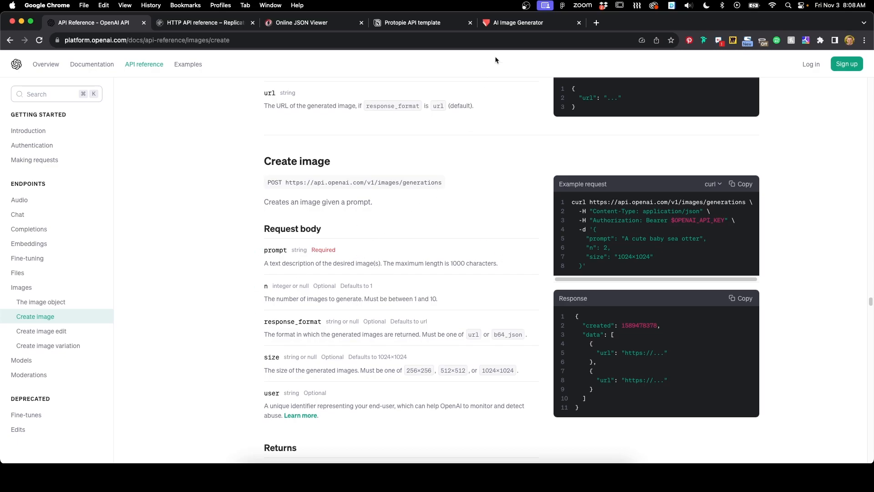
{"action": "left_click", "coordinate": [512, 23]}
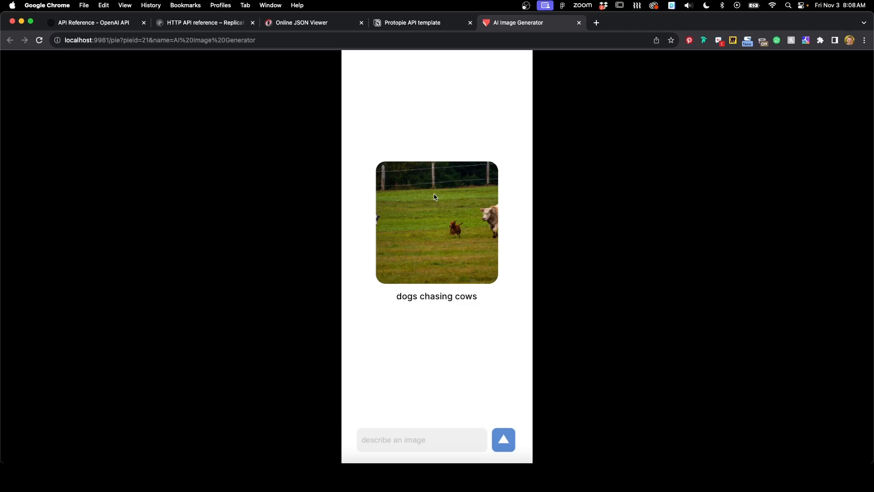
{"action": "left_click", "coordinate": [200, 22]}
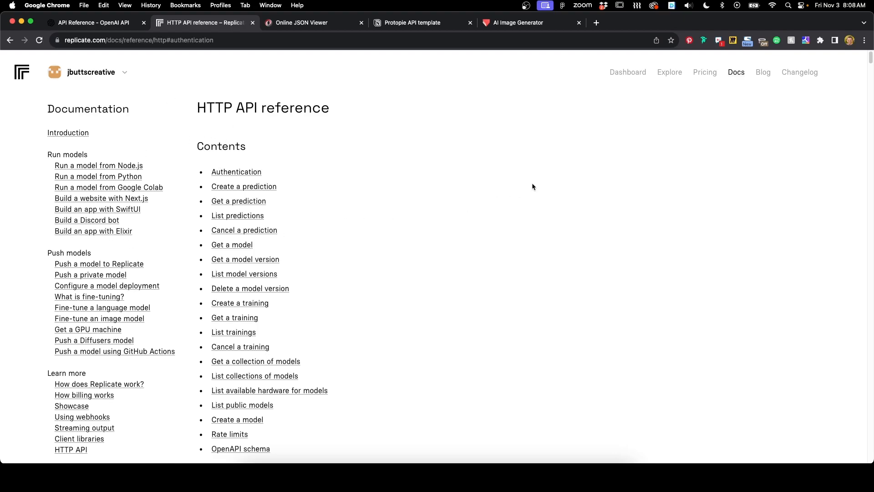
{"action": "left_click", "coordinate": [670, 71]}
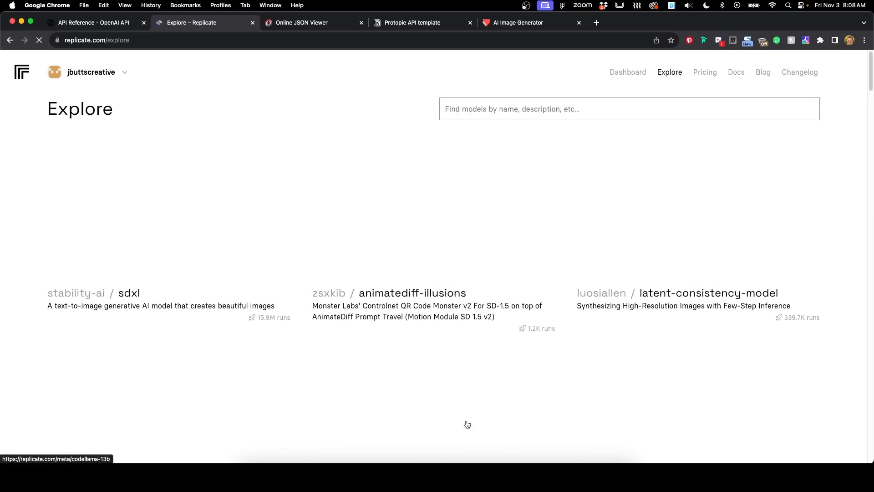
{"action": "left_click", "coordinate": [506, 24]}
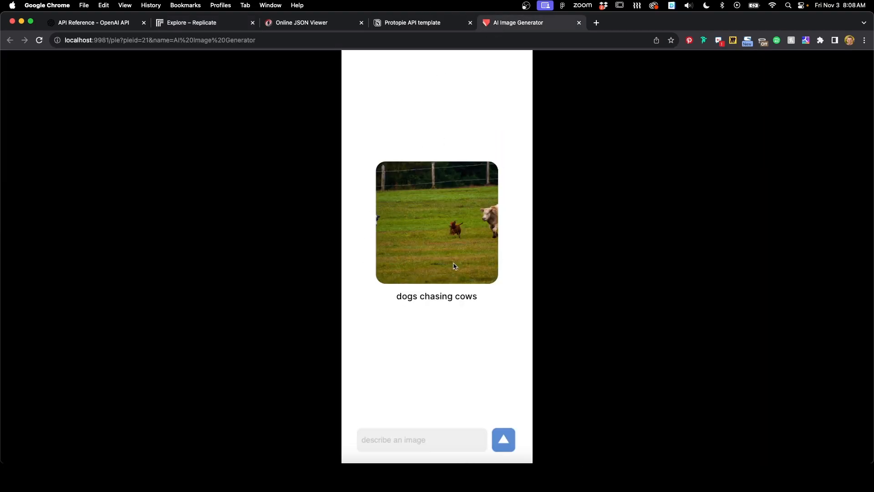